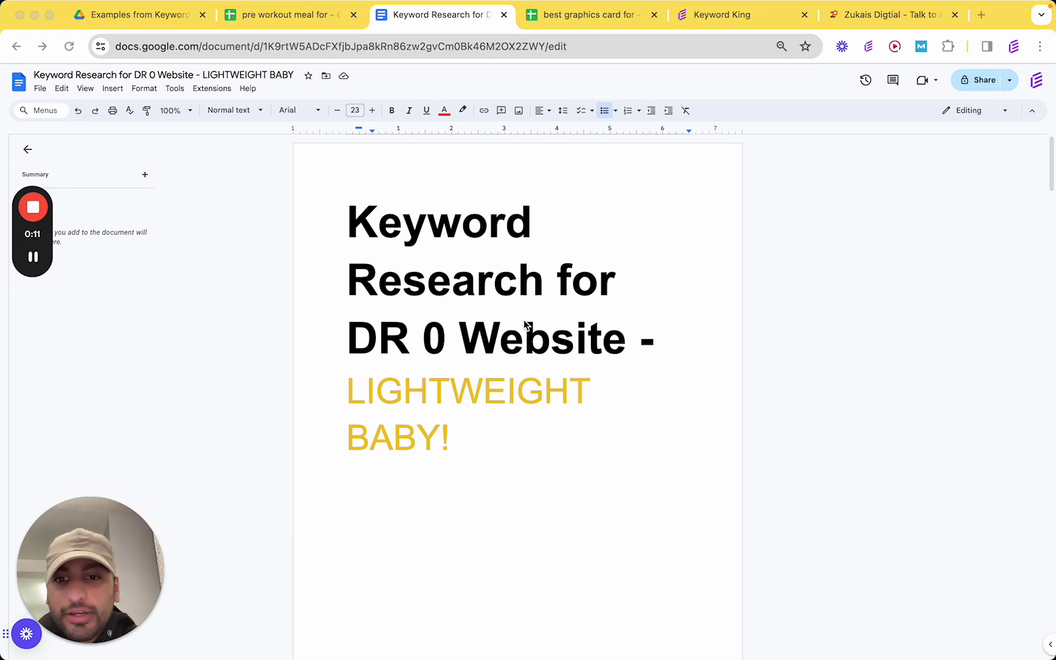
Scroll the Keyword Research doc from the title page to the 'ONLY if you don't know how to use it baby…' meme page.
{"action": "scroll", "coordinate": [525, 324], "scroll_direction": "down", "scroll_amount": 8}
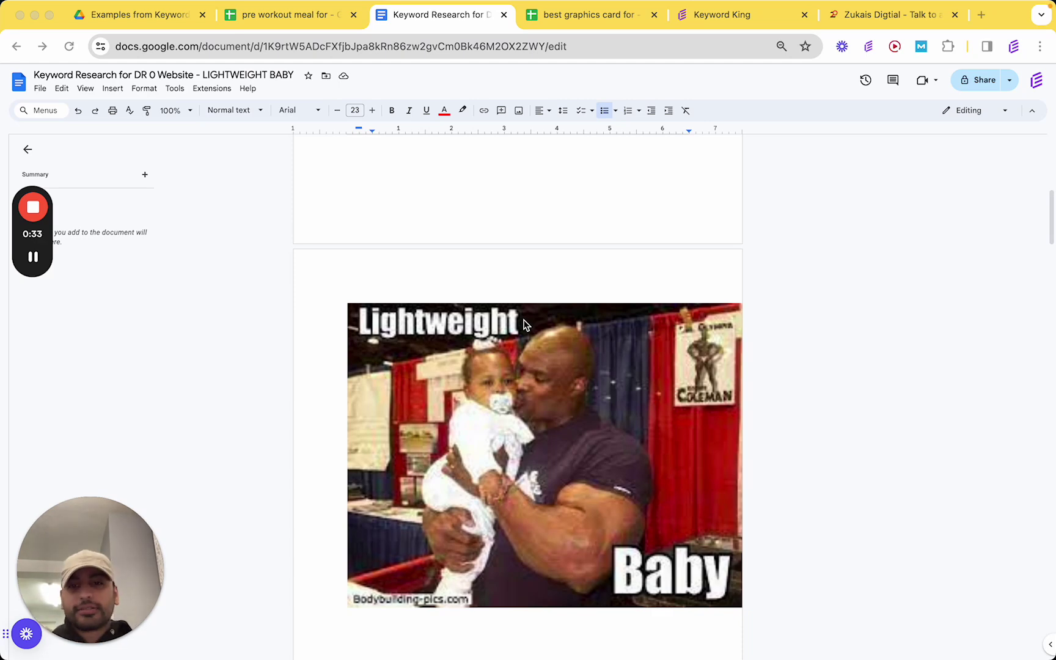
{"action": "scroll", "coordinate": [524, 324], "scroll_direction": "down", "scroll_amount": 10}
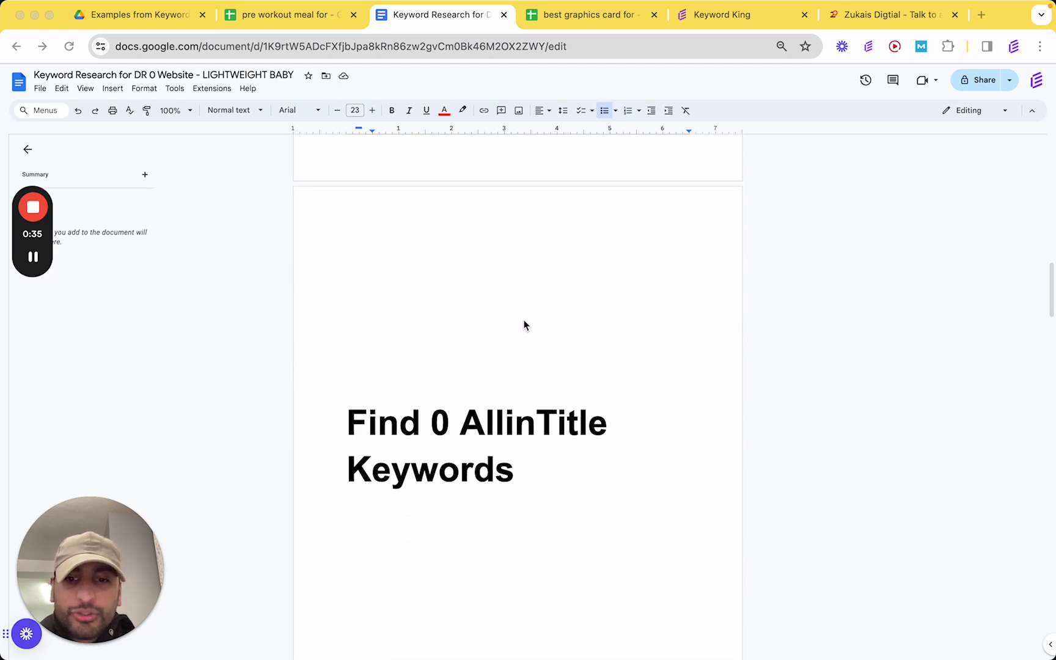
{"action": "scroll", "coordinate": [523, 324], "scroll_direction": "down", "scroll_amount": 1}
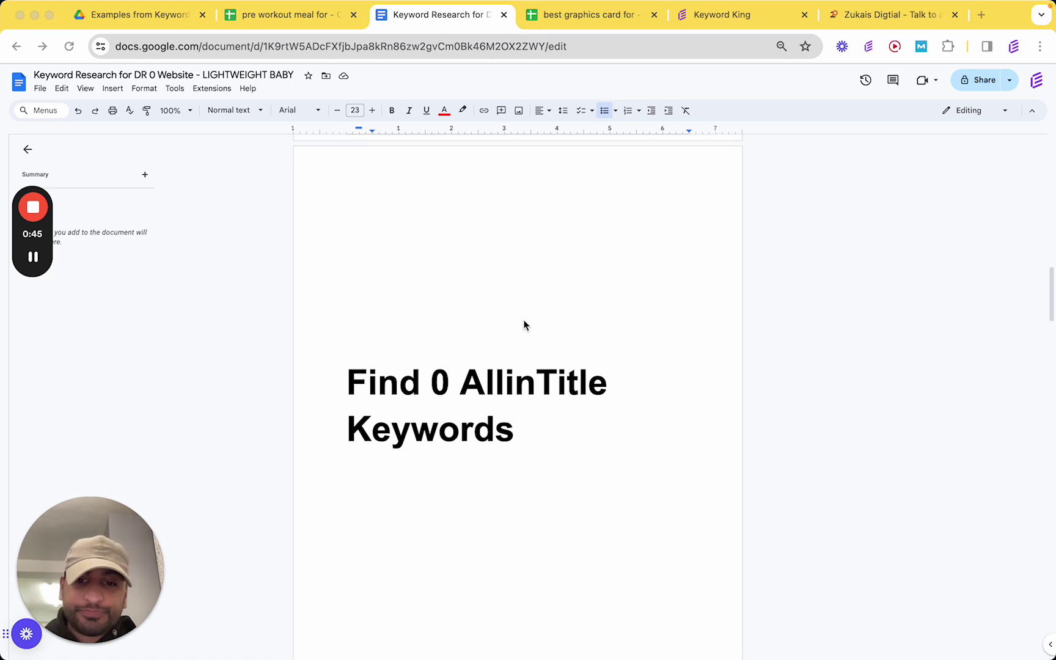
{"action": "scroll", "coordinate": [524, 325], "scroll_direction": "down", "scroll_amount": 9}
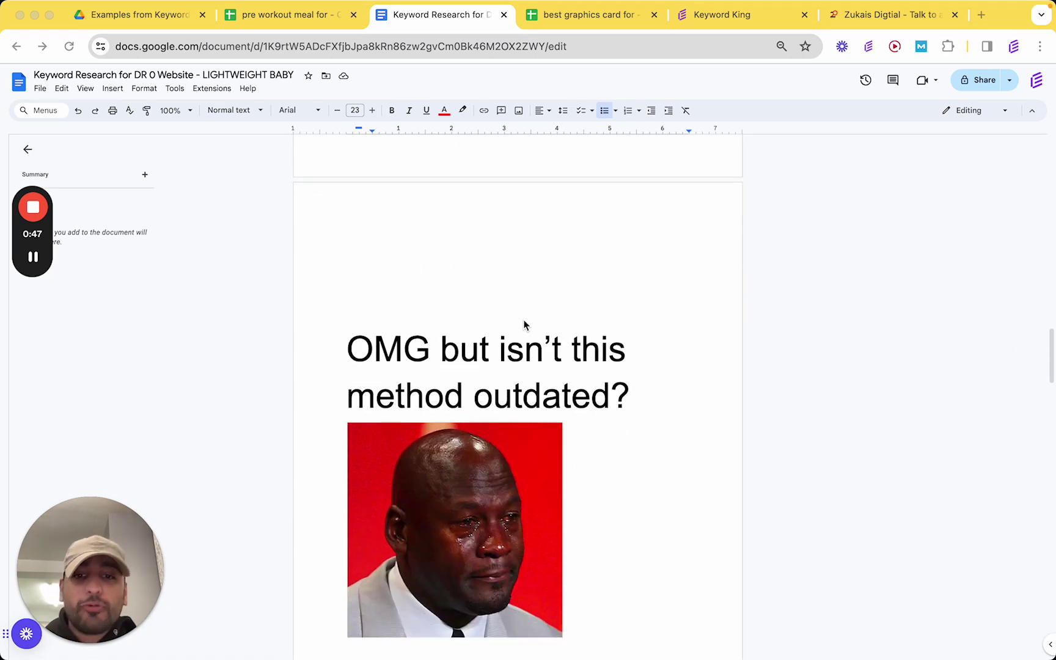
{"action": "scroll", "coordinate": [524, 324], "scroll_direction": "down", "scroll_amount": 1}
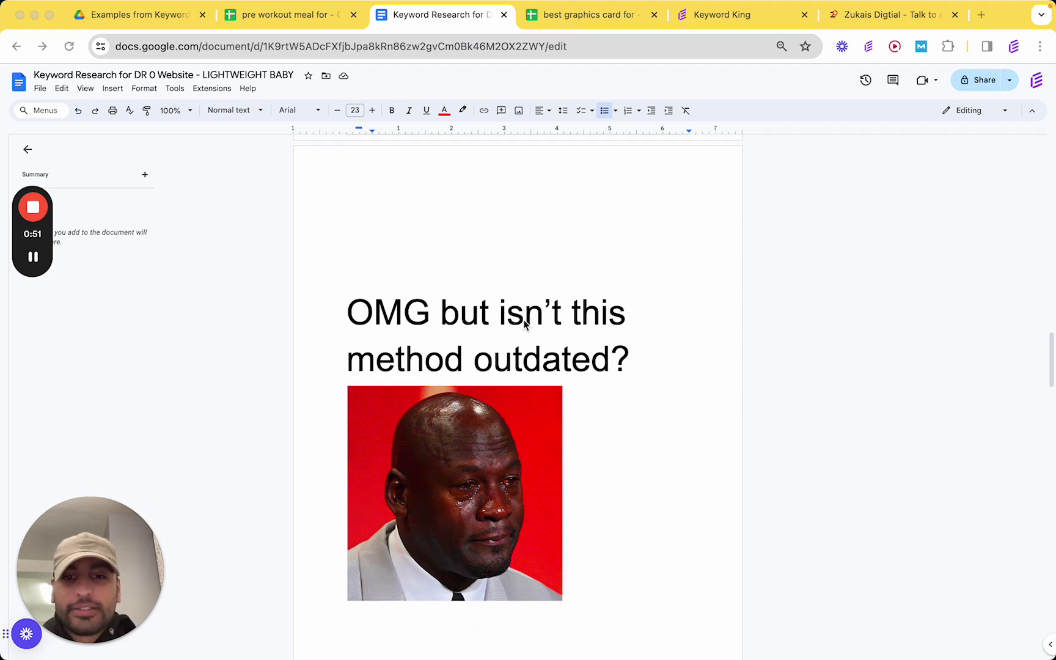
{"action": "scroll", "coordinate": [524, 324], "scroll_direction": "down", "scroll_amount": 10}
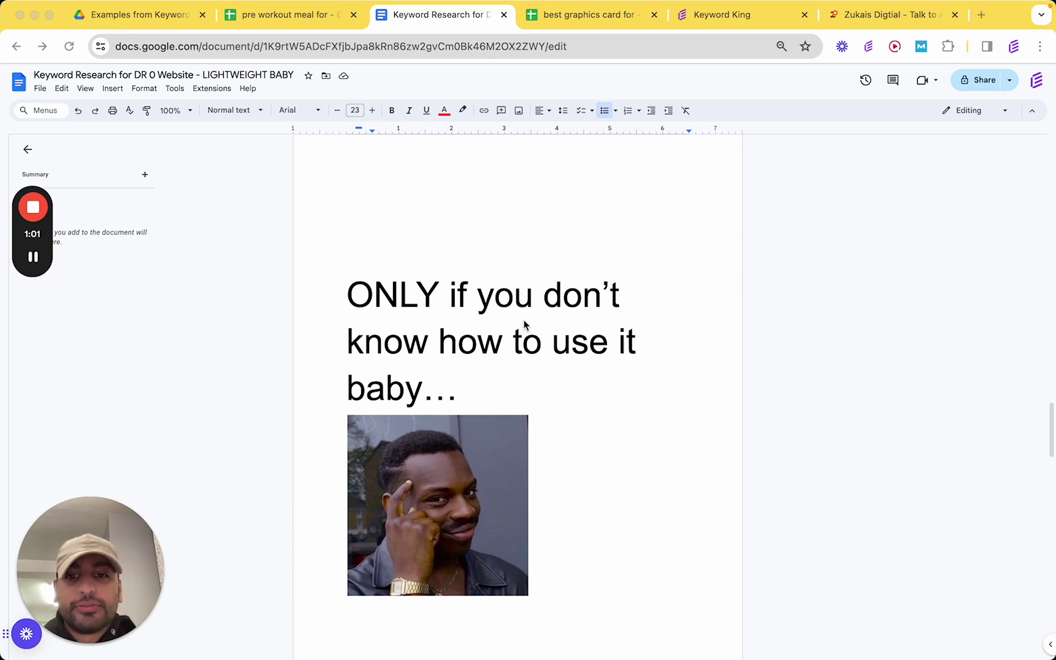
Go to the PROMPTS list and select the '[product name/type of product] is (use the prepositions)' bullet.
{"action": "scroll", "coordinate": [524, 325], "scroll_direction": "down", "scroll_amount": 10}
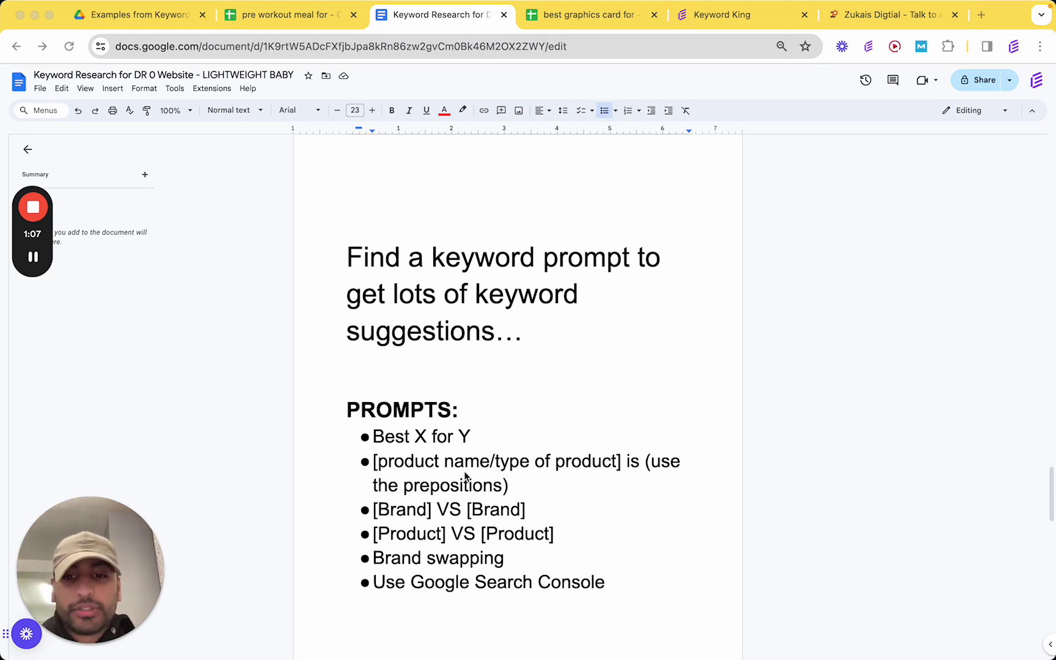
{"action": "double_click", "coordinate": [480, 432]}
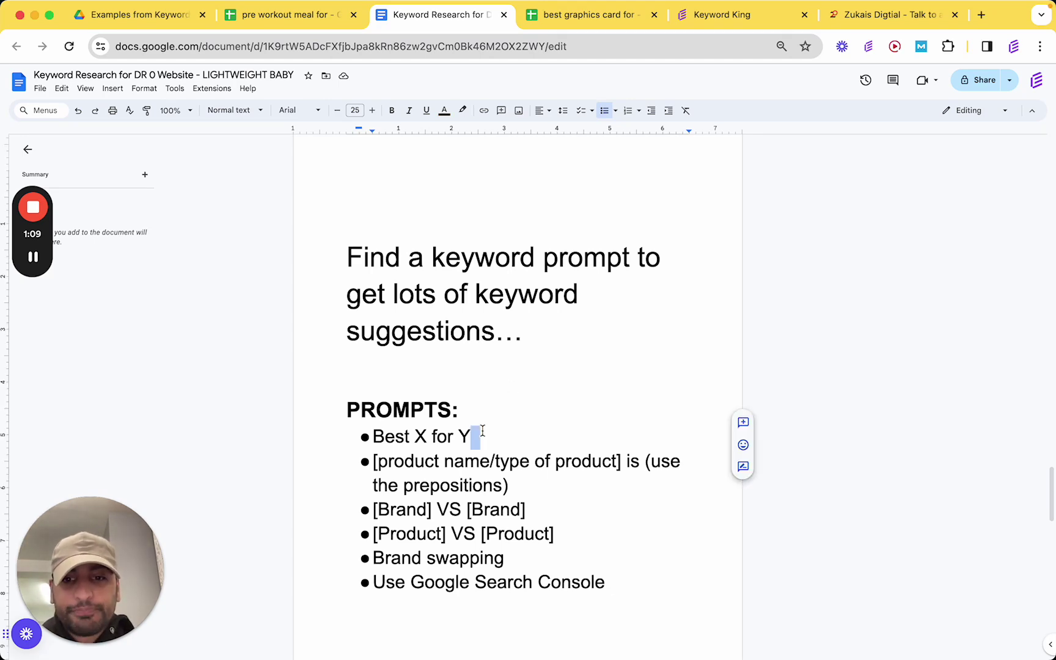
{"action": "scroll", "coordinate": [481, 432], "scroll_direction": "up", "scroll_amount": 5}
{"action": "scroll", "coordinate": [482, 432], "scroll_direction": "down", "scroll_amount": 3}
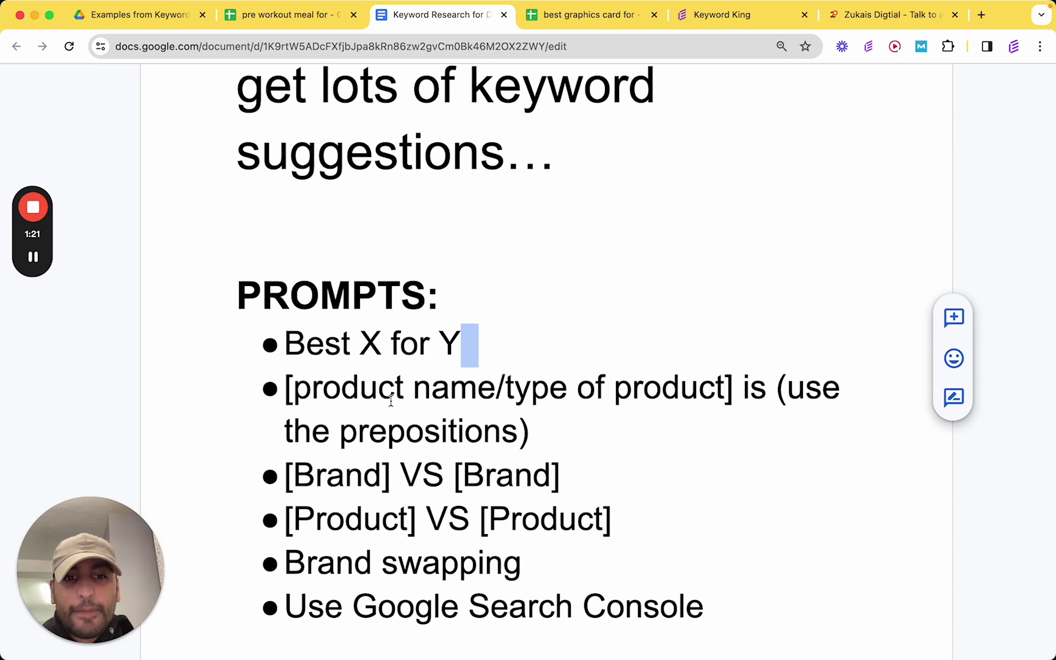
{"action": "left_click_drag", "start_coordinate": [789, 389], "coordinate": [517, 435]}
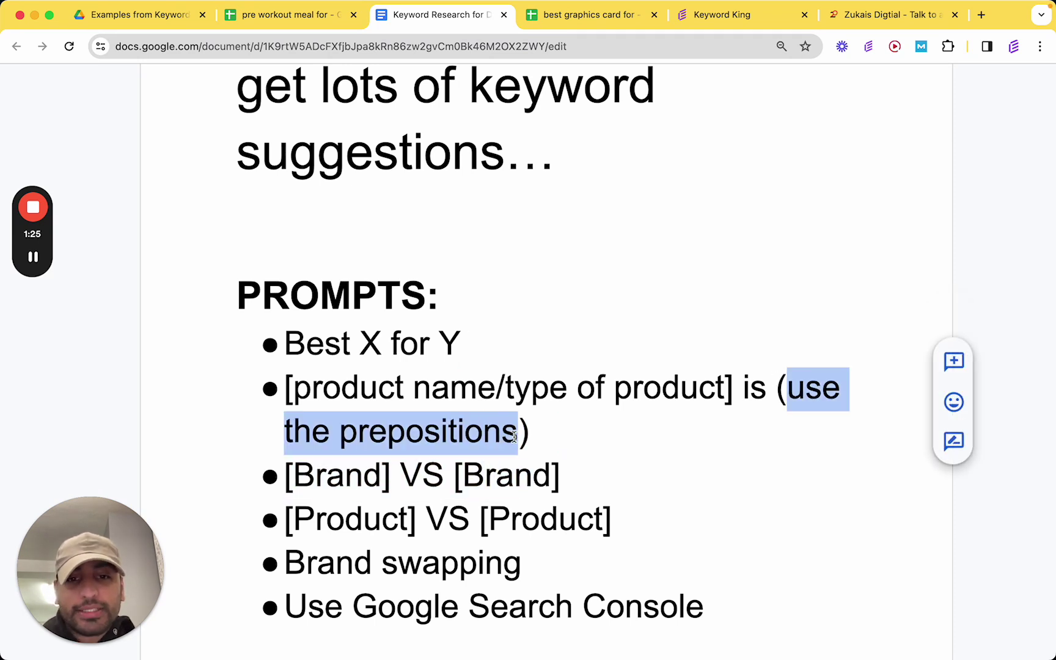
{"action": "triple_click", "coordinate": [586, 404]}
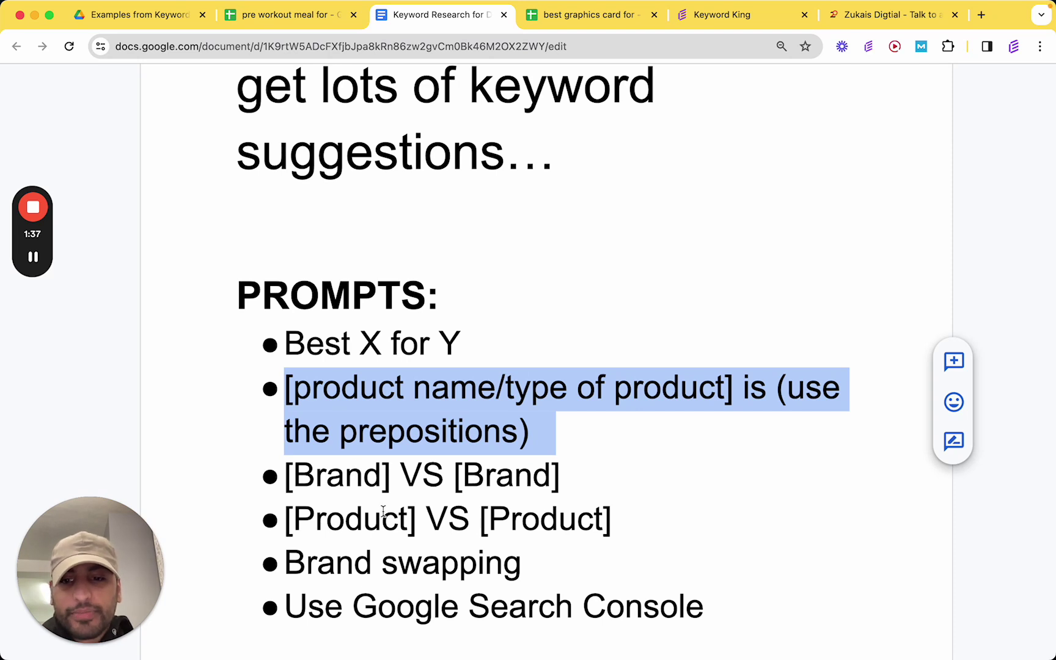
{"action": "scroll", "coordinate": [383, 512], "scroll_direction": "down", "scroll_amount": 2}
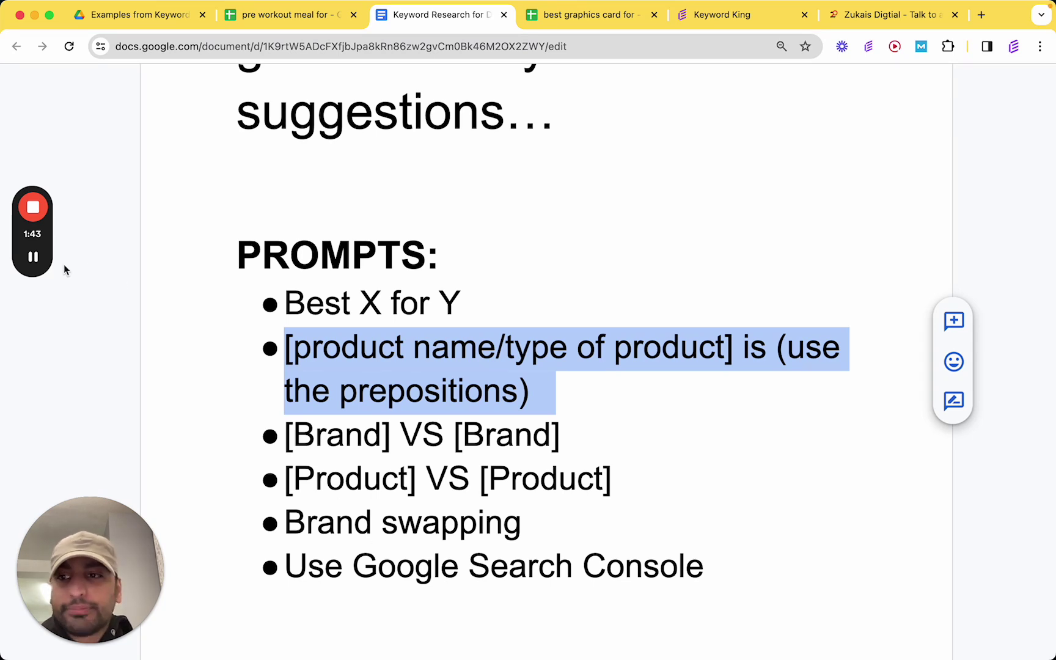
Switch to Search Console's Performance report and browse its Top queries for quartz countertop searches.
{"action": "key", "text": "super+grave"}
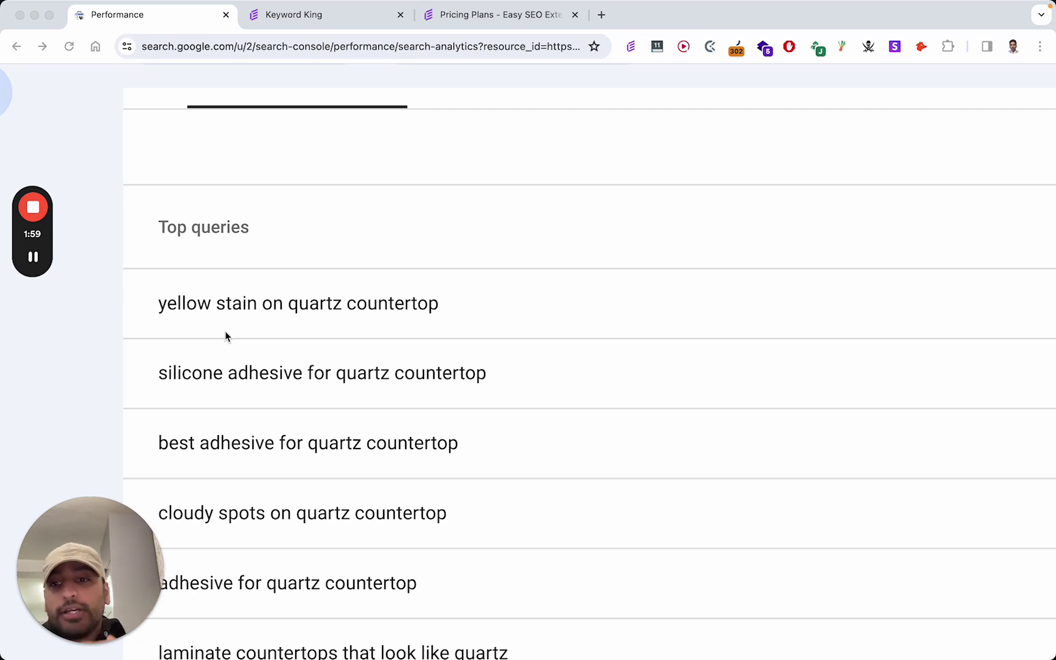
{"action": "scroll", "coordinate": [225, 335], "scroll_direction": "down", "scroll_amount": 3}
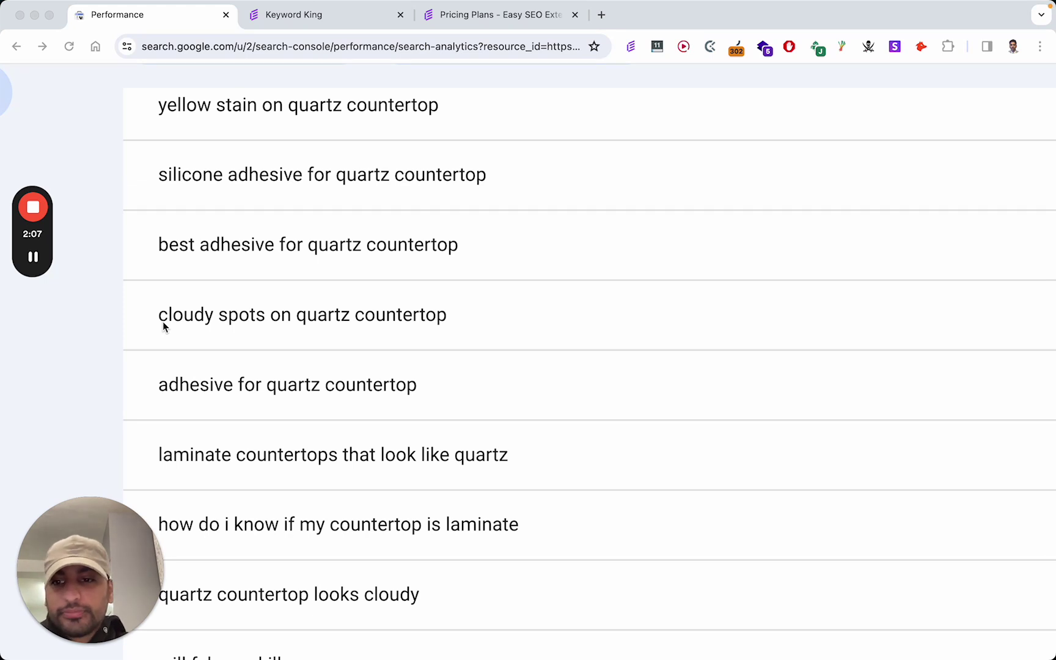
{"action": "scroll", "coordinate": [162, 321], "scroll_direction": "up", "scroll_amount": 1}
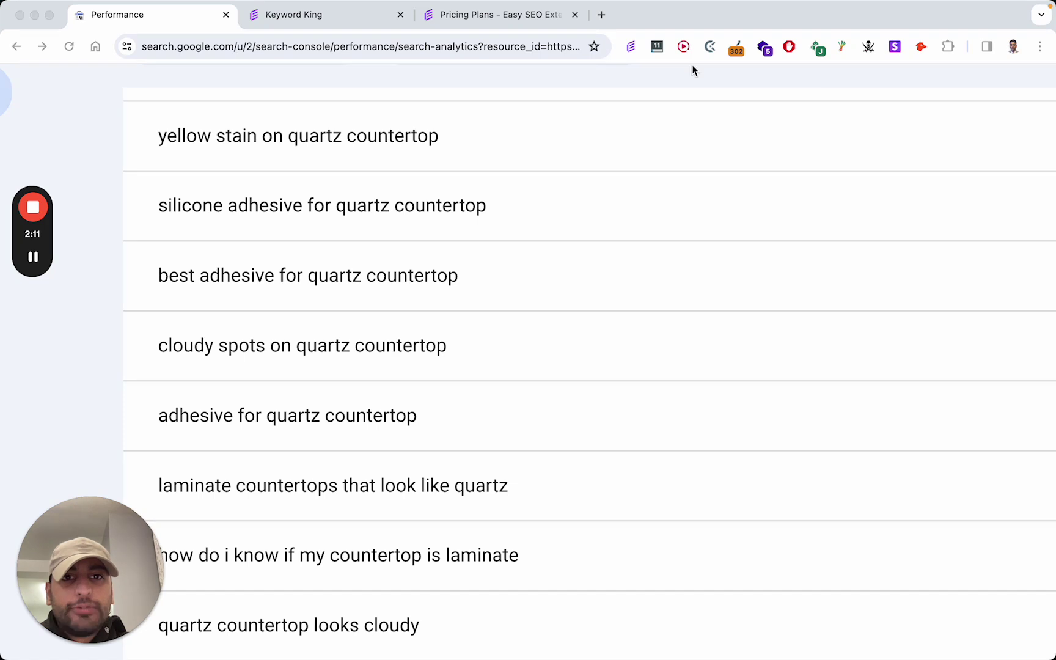
Launch the Keyword King tool page from the Easy SEO Extension overview.
{"action": "left_click", "coordinate": [631, 47]}
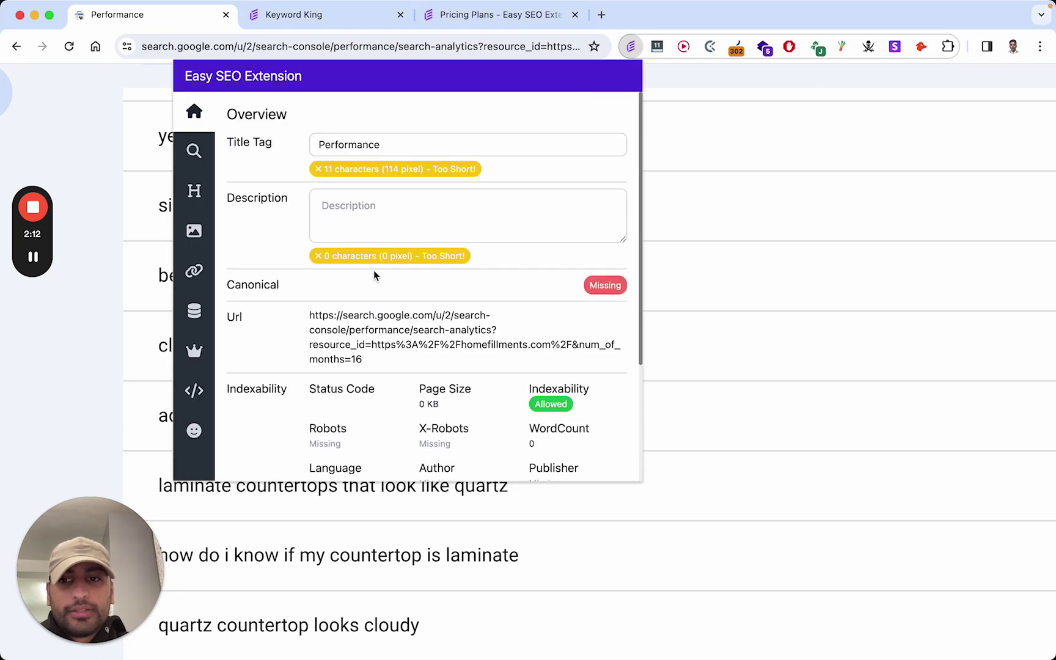
{"action": "left_click", "coordinate": [194, 350]}
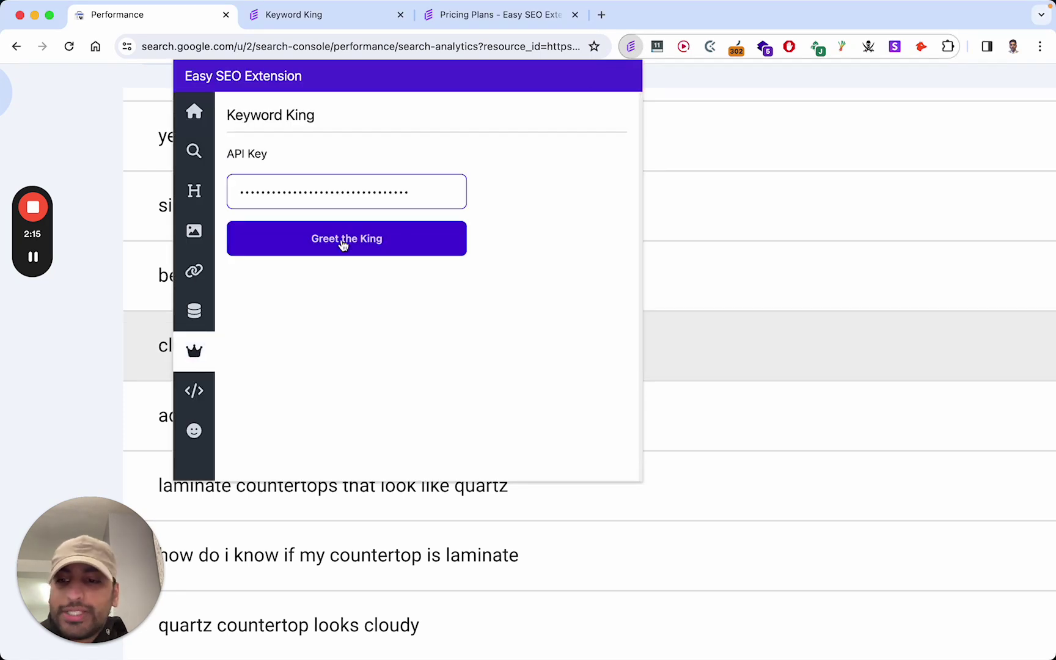
{"action": "left_click", "coordinate": [343, 240]}
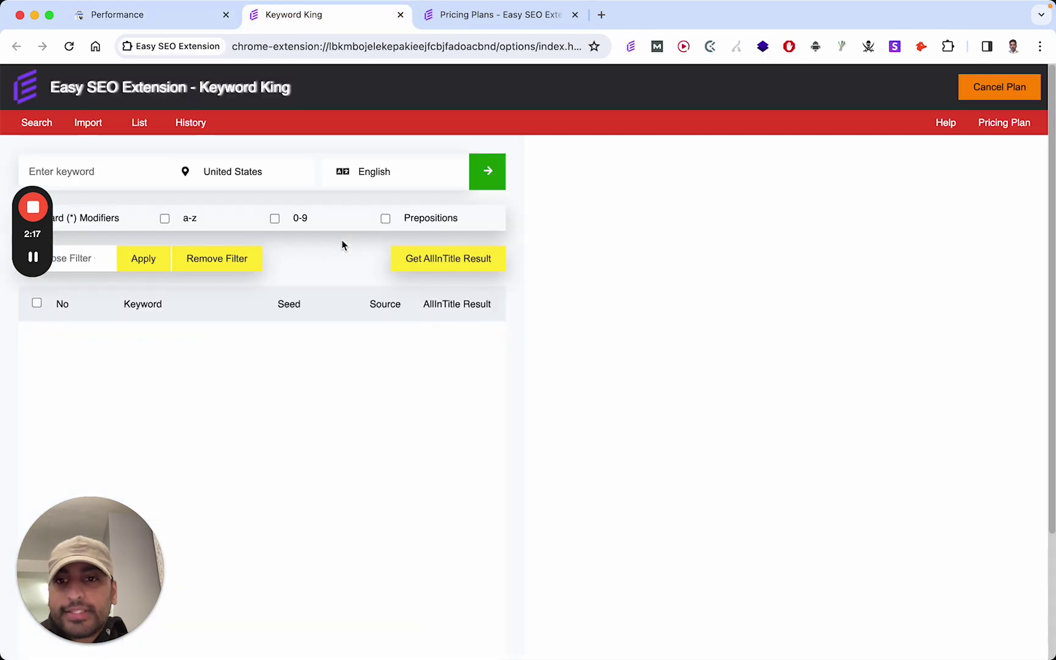
{"action": "left_click_drag", "start_coordinate": [40, 242], "coordinate": [1039, 422]}
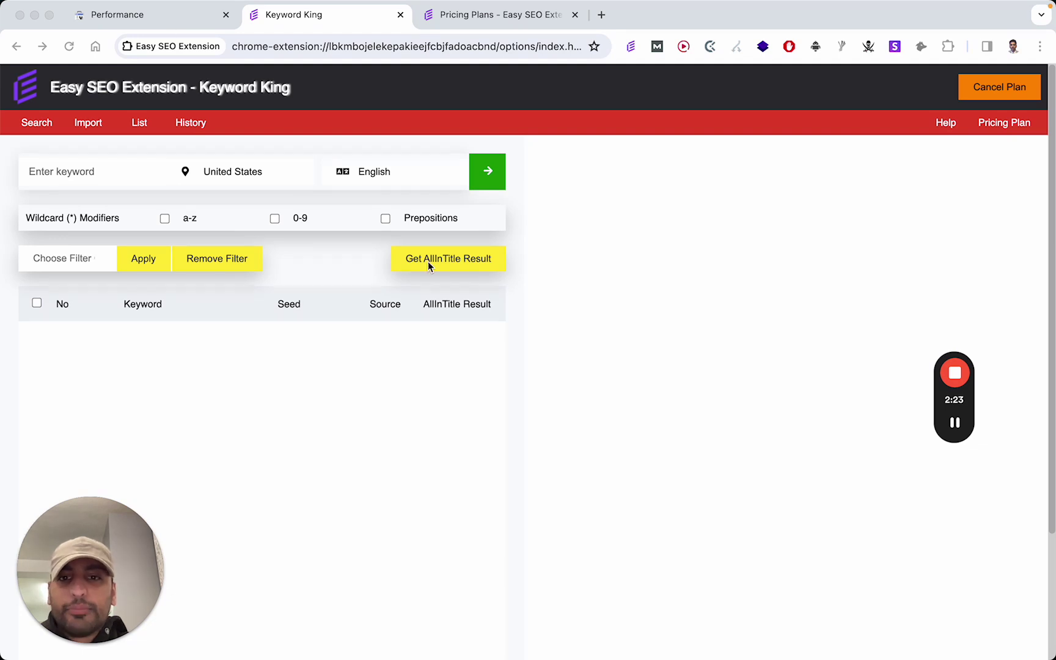
{"action": "left_click", "coordinate": [122, 19]}
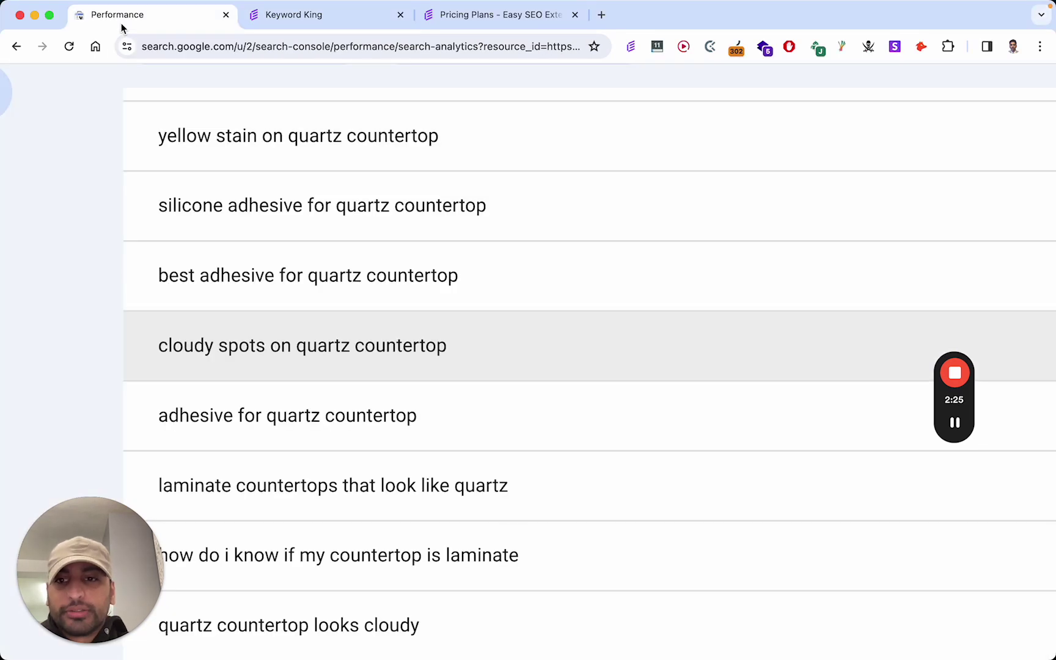
{"action": "scroll", "coordinate": [273, 196], "scroll_direction": "up", "scroll_amount": 1}
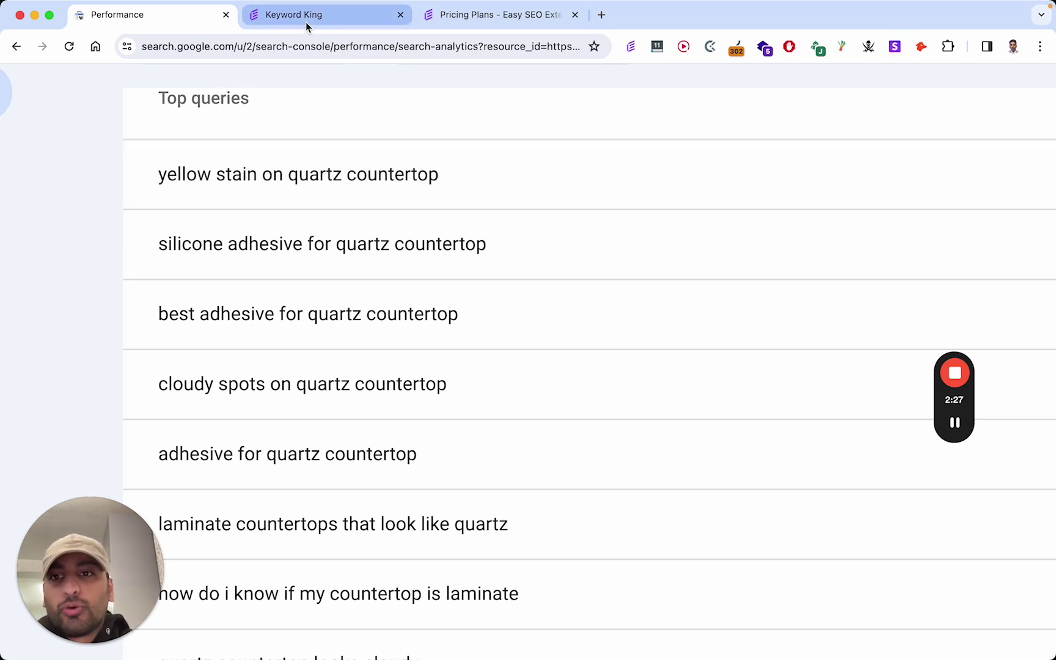
{"action": "left_click", "coordinate": [306, 27]}
Enter the seed '* stain on quartz countertop' and enable the a-z wildcard modifier.
{"action": "left_click", "coordinate": [135, 173]}
{"action": "type", "text": "s"}
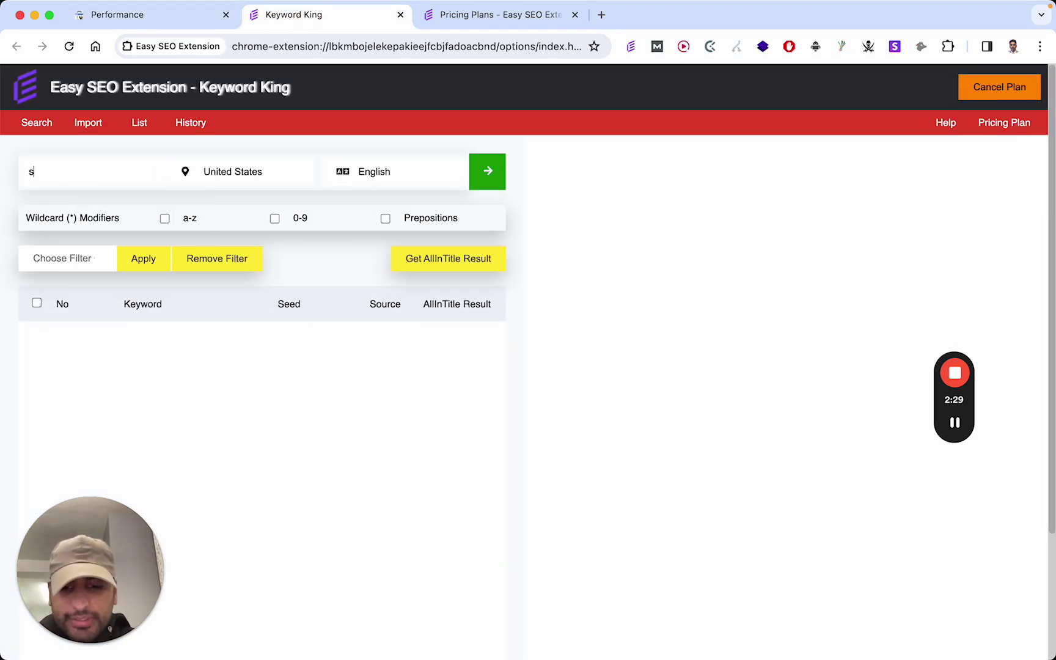
{"action": "type", "text": "tain on "}
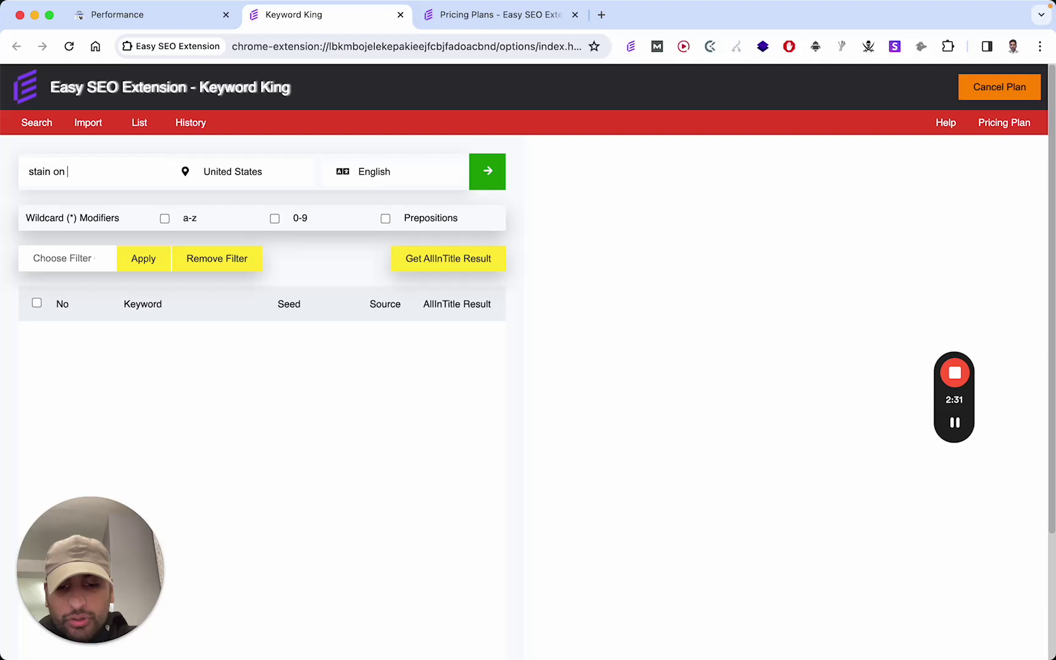
{"action": "type", "text": "quartz co"}
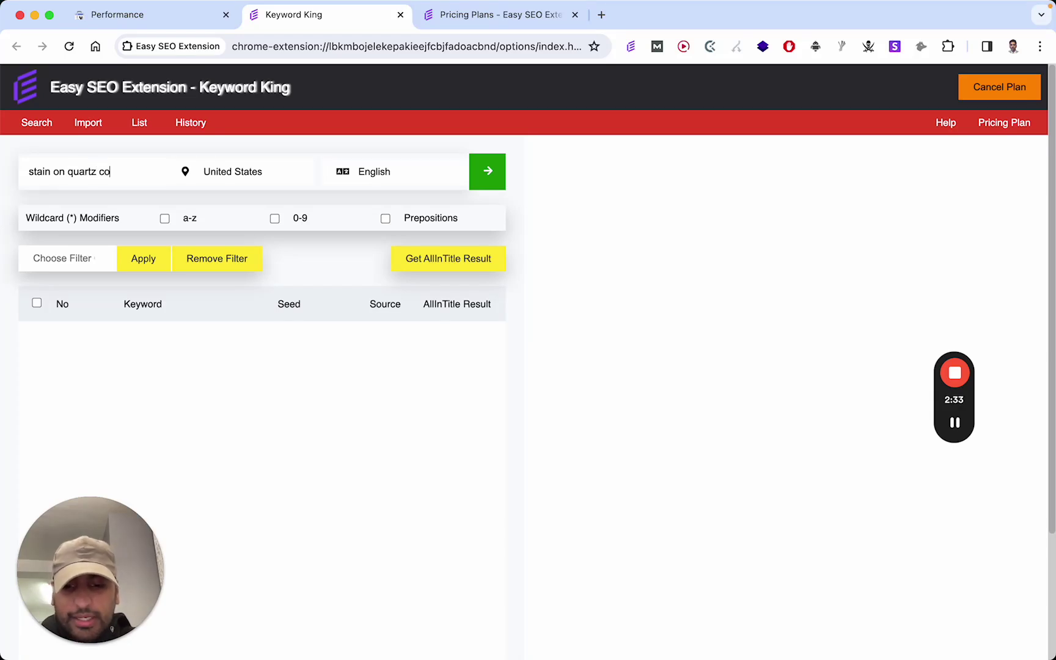
{"action": "type", "text": "untertops"}
{"action": "key", "text": "BackSpace"}
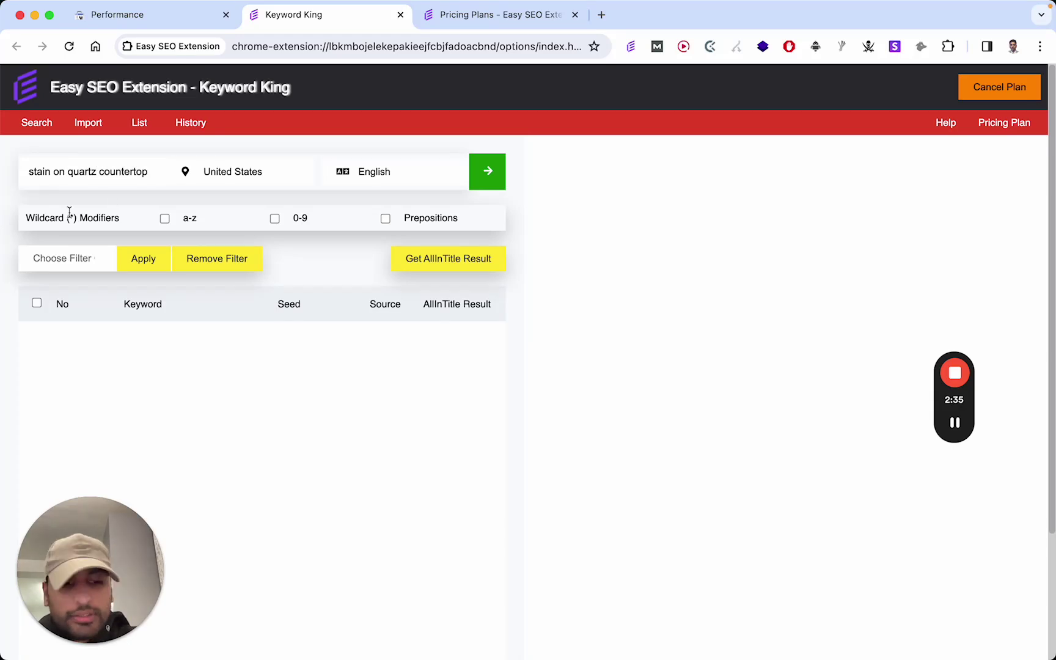
{"action": "left_click", "coordinate": [23, 175]}
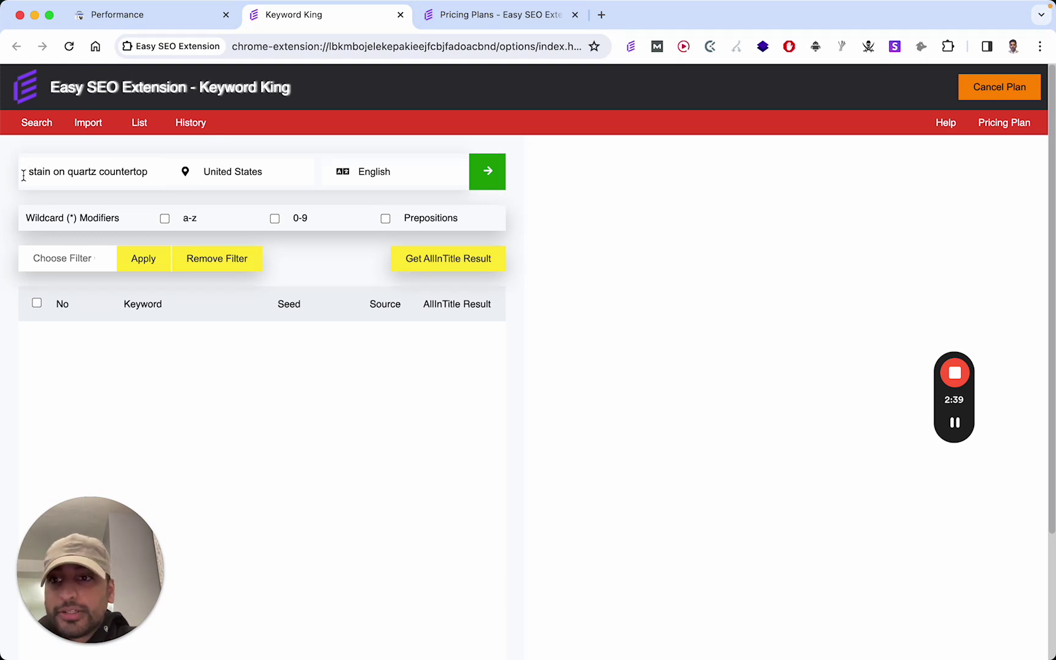
{"action": "type", "text": "*"}
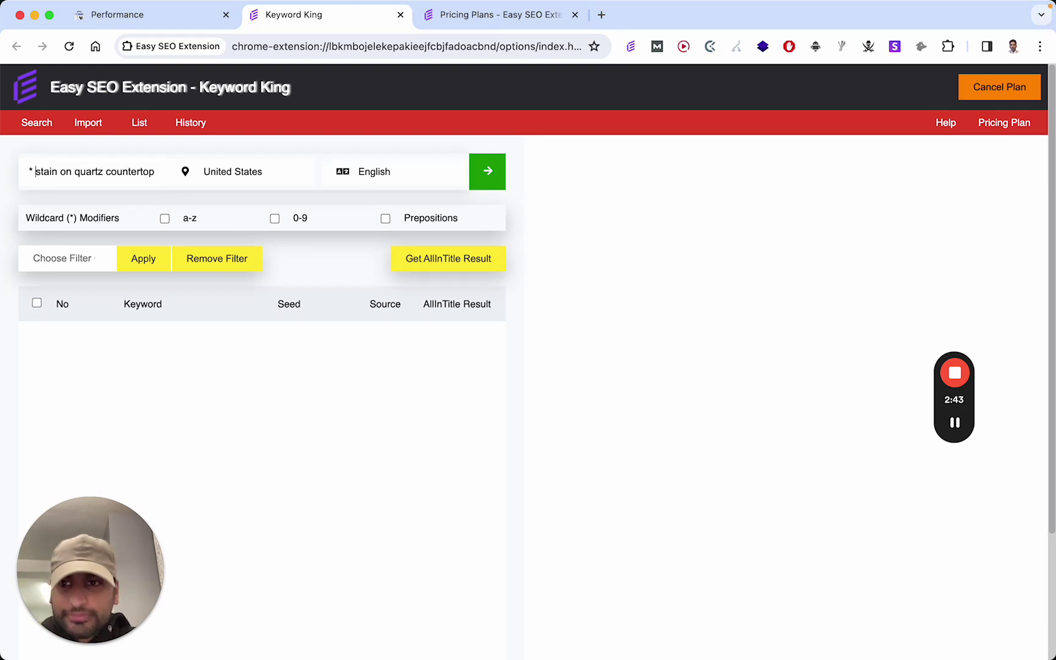
{"action": "left_click", "coordinate": [164, 221]}
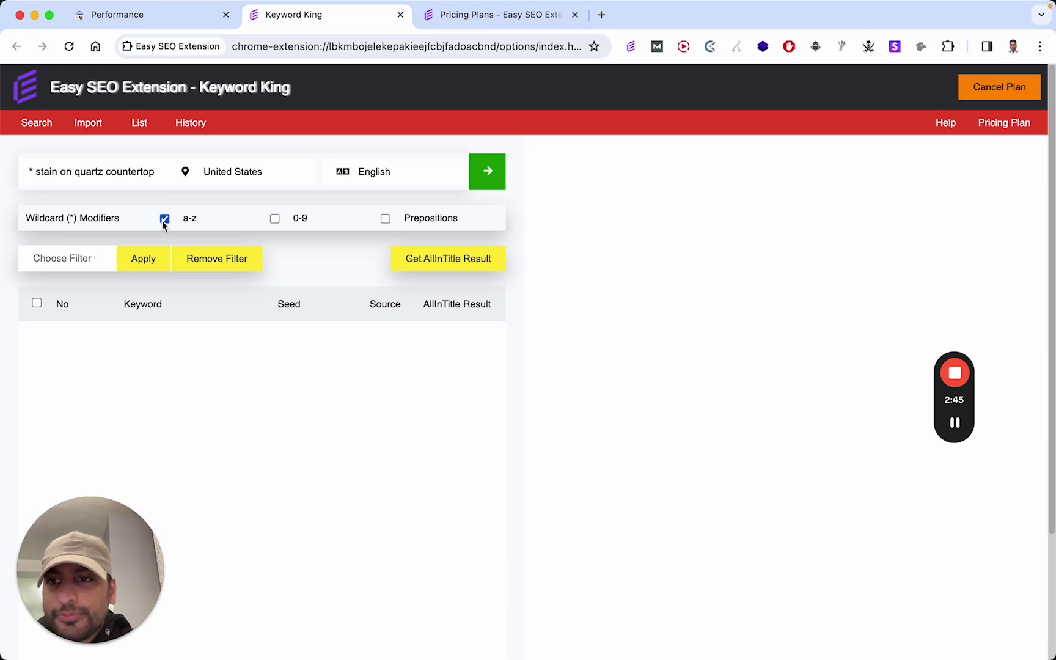
{"action": "double_click", "coordinate": [27, 172]}
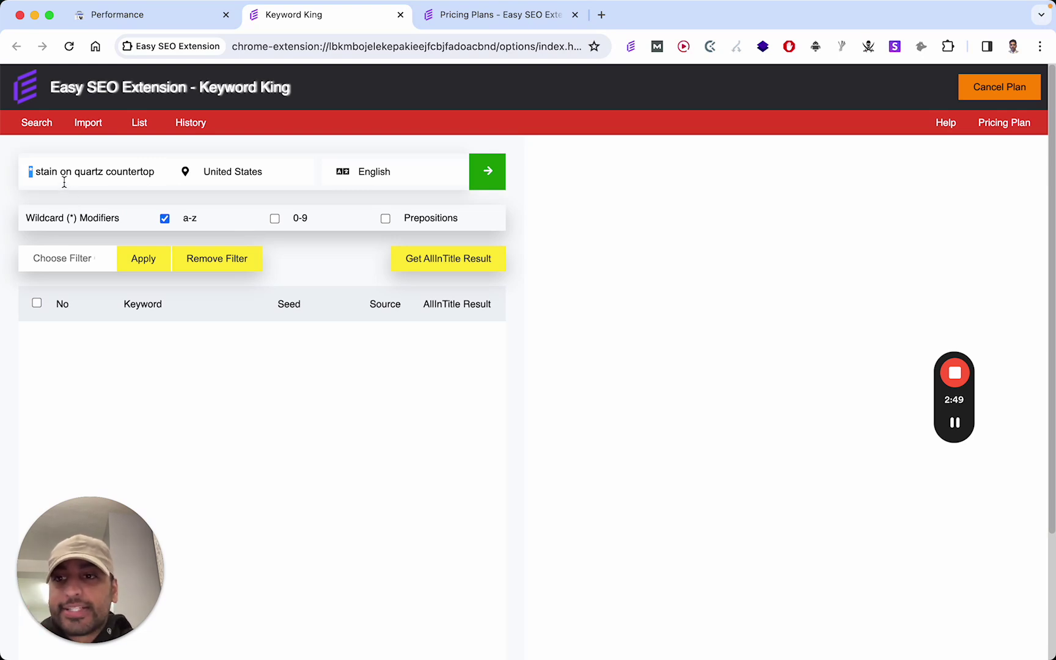
Generate keyword ideas for '* stain on quartz countertop' and scroll through the results table.
{"action": "left_click", "coordinate": [498, 178]}
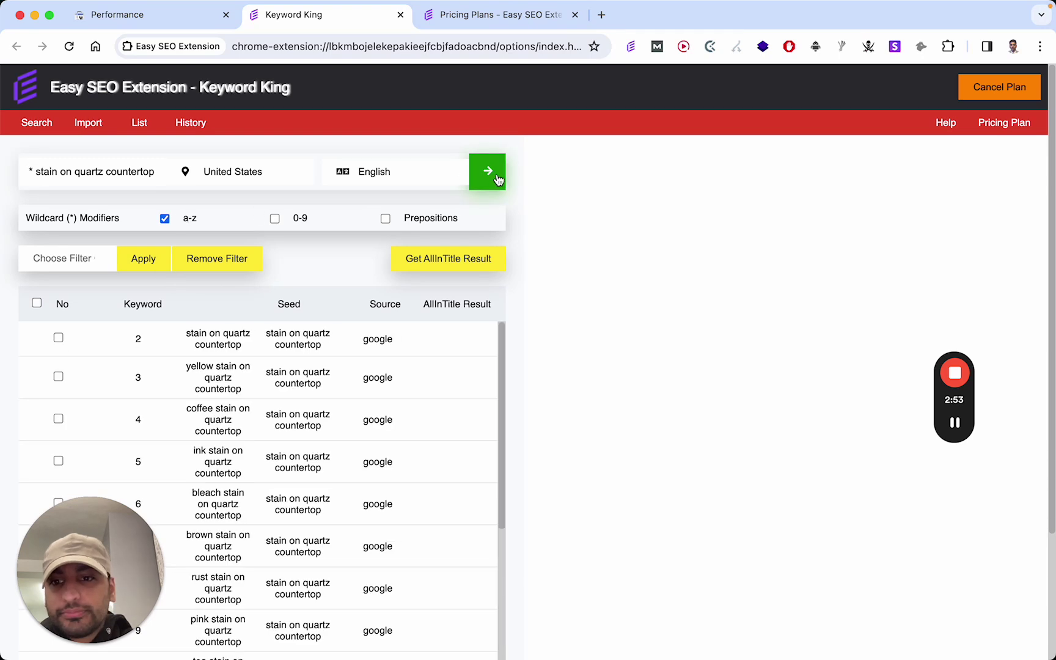
{"action": "scroll", "coordinate": [330, 284], "scroll_direction": "down", "scroll_amount": 3}
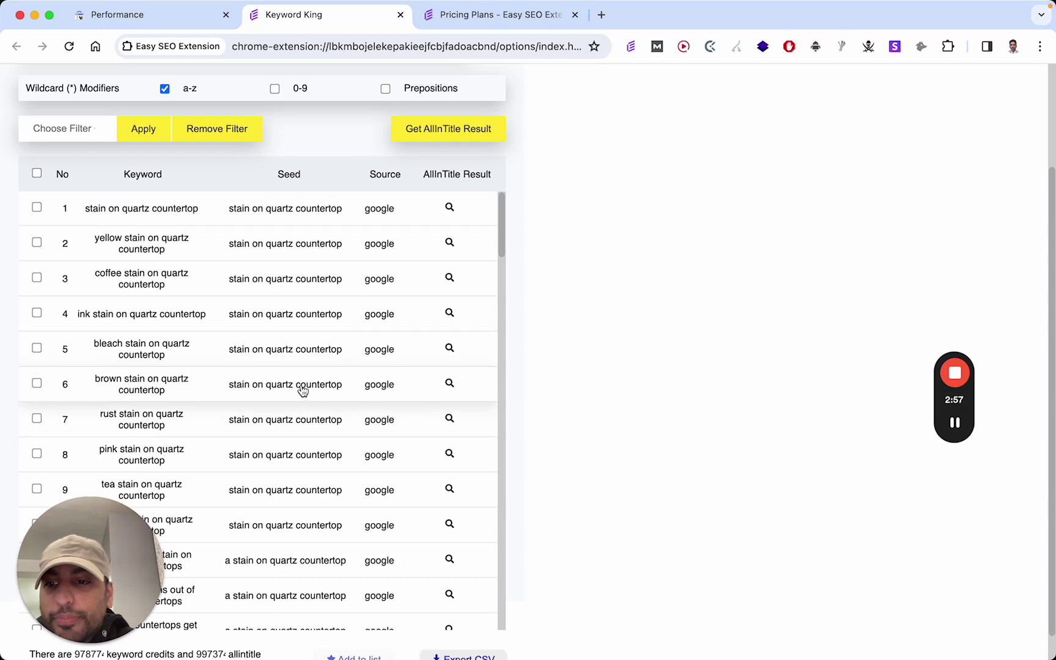
{"action": "scroll", "coordinate": [302, 391], "scroll_direction": "down", "scroll_amount": 3}
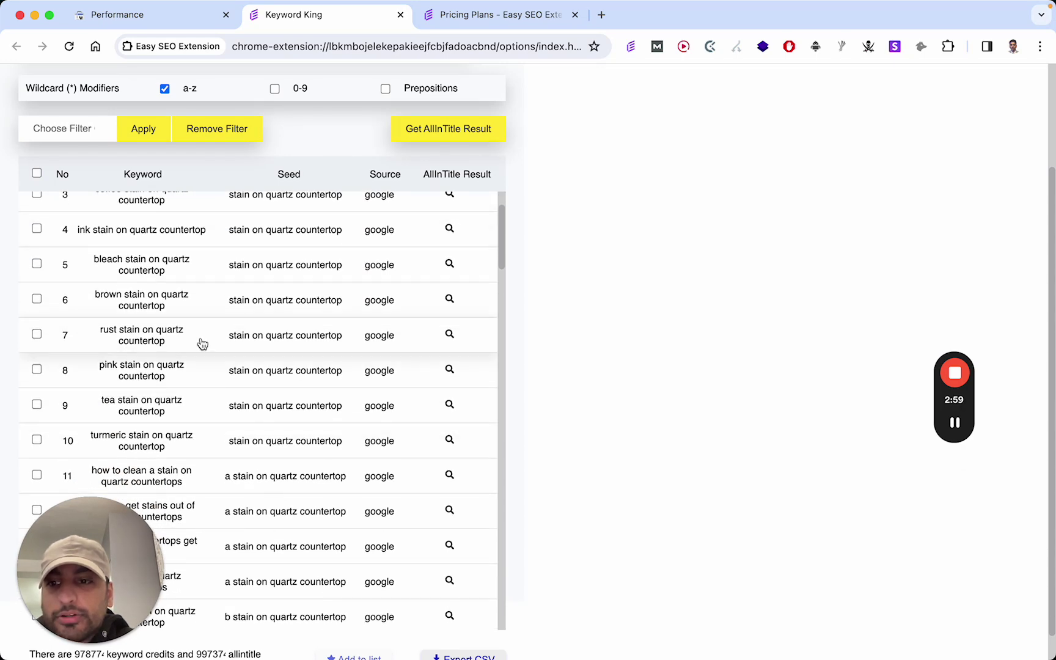
{"action": "scroll", "coordinate": [201, 346], "scroll_direction": "down", "scroll_amount": 6}
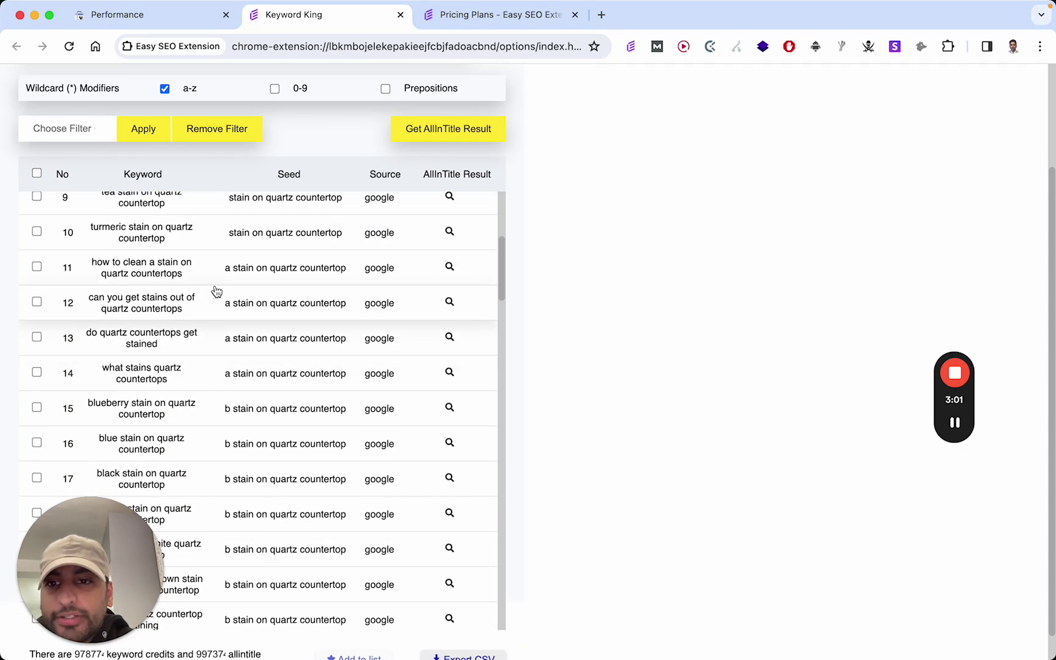
{"action": "scroll", "coordinate": [362, 268], "scroll_direction": "down", "scroll_amount": 1}
{"action": "scroll", "coordinate": [362, 267], "scroll_direction": "down", "scroll_amount": 1}
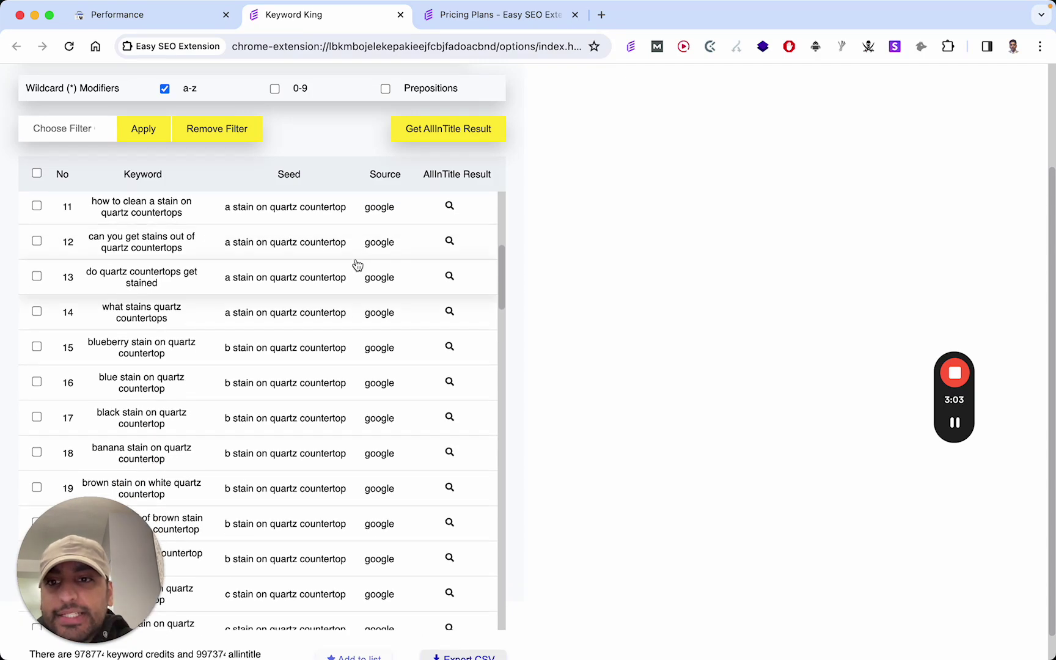
{"action": "scroll", "coordinate": [354, 264], "scroll_direction": "up", "scroll_amount": 5}
{"action": "scroll", "coordinate": [345, 91], "scroll_direction": "left", "scroll_amount": 6}
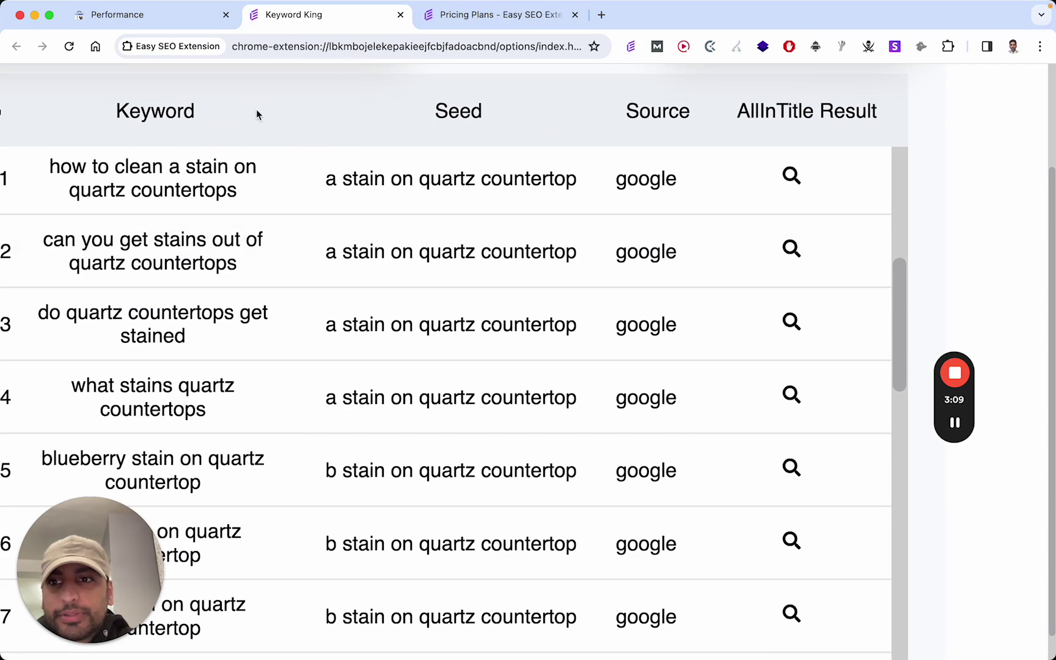
{"action": "scroll", "coordinate": [257, 110], "scroll_direction": "left", "scroll_amount": 2}
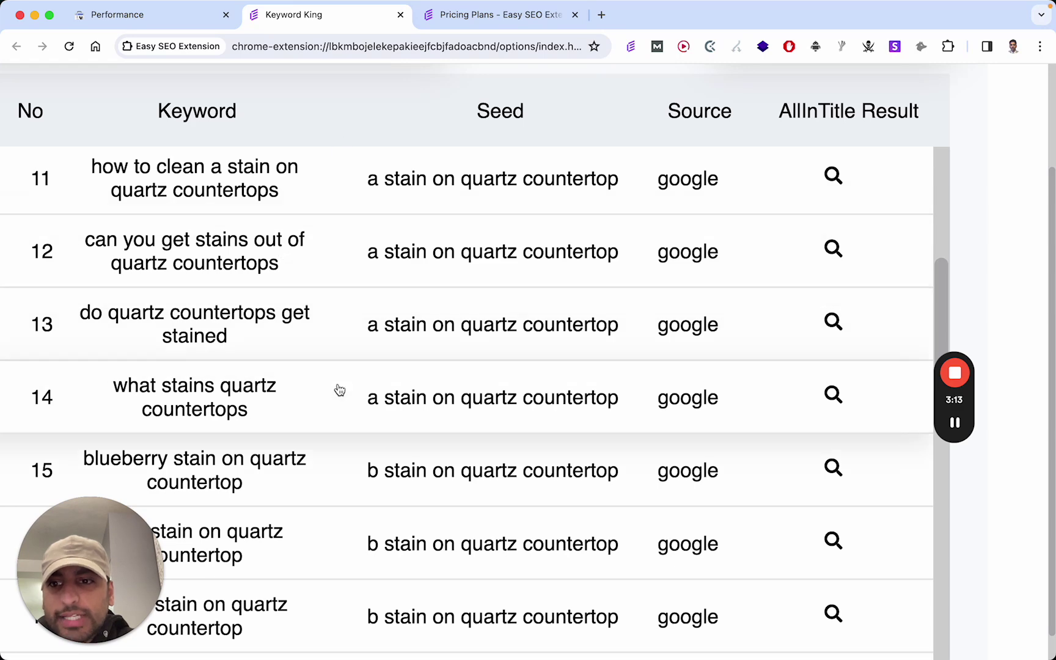
{"action": "scroll", "coordinate": [340, 390], "scroll_direction": "down", "scroll_amount": 5}
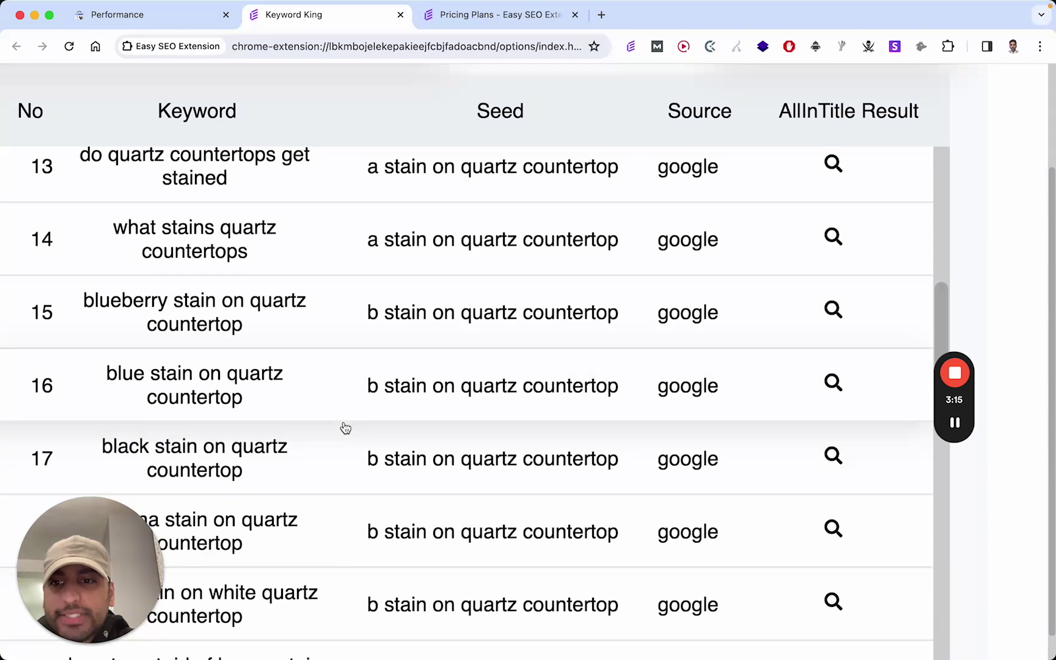
{"action": "scroll", "coordinate": [147, 308], "scroll_direction": "up", "scroll_amount": 3}
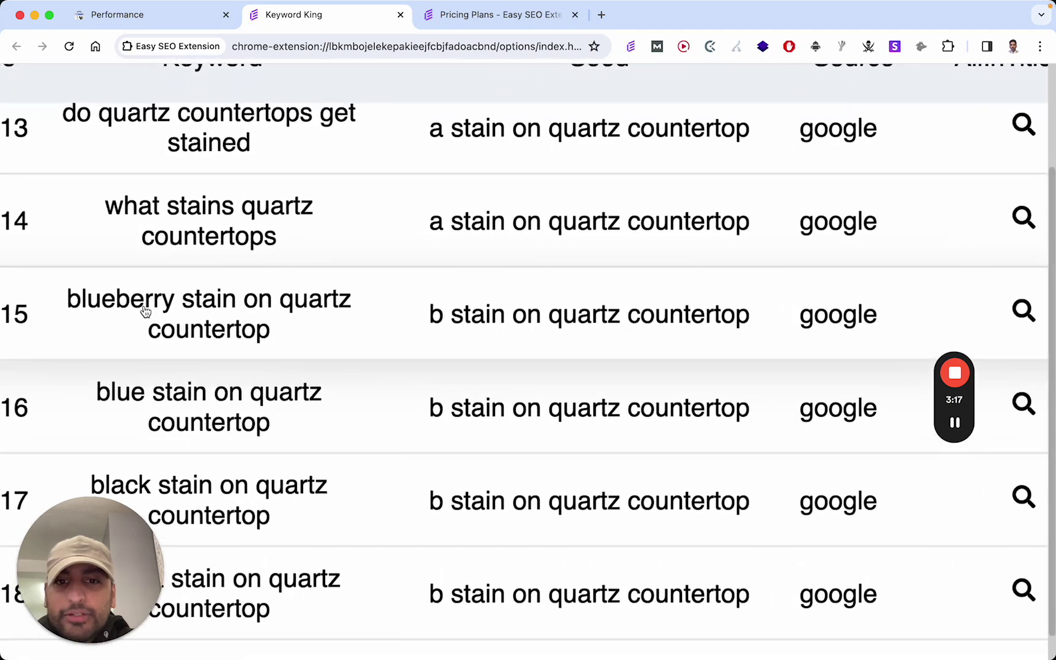
{"action": "scroll", "coordinate": [145, 311], "scroll_direction": "down", "scroll_amount": 3}
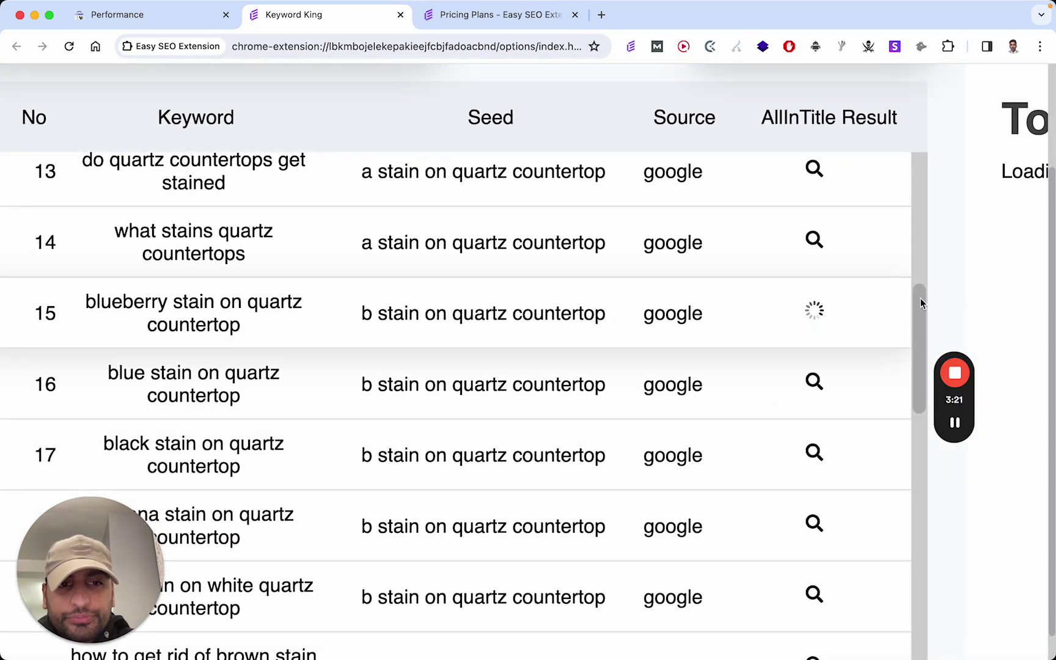
Zoom out on the results, then return to the Search Console Top queries list.
{"action": "key", "text": "super+minus"}
{"action": "key", "text": "super+minus"}
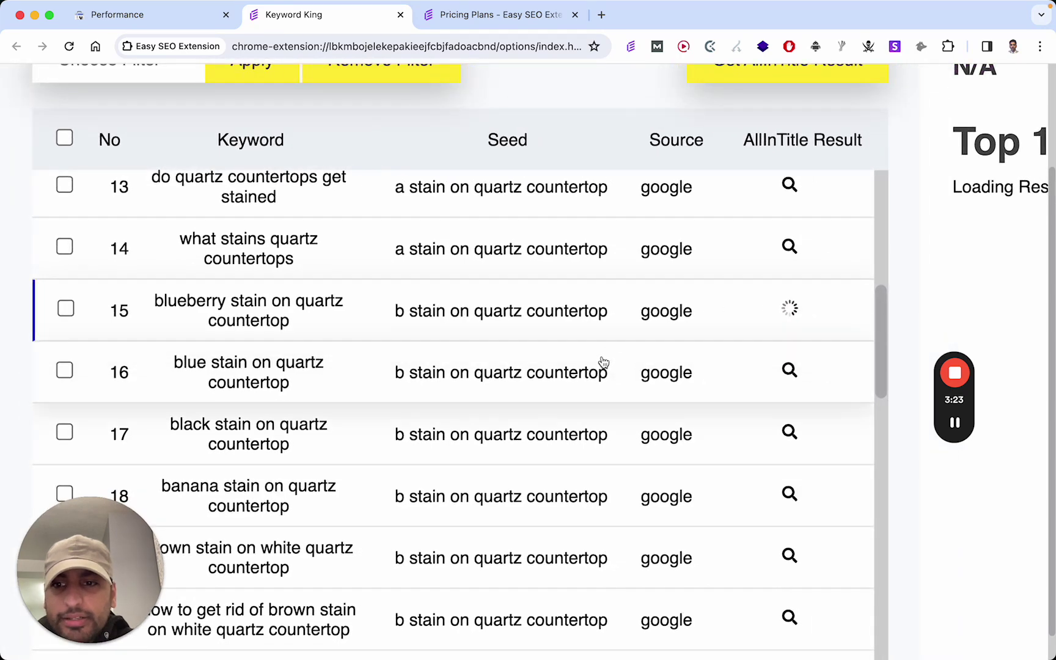
{"action": "scroll", "coordinate": [603, 362], "scroll_direction": "down", "scroll_amount": 3}
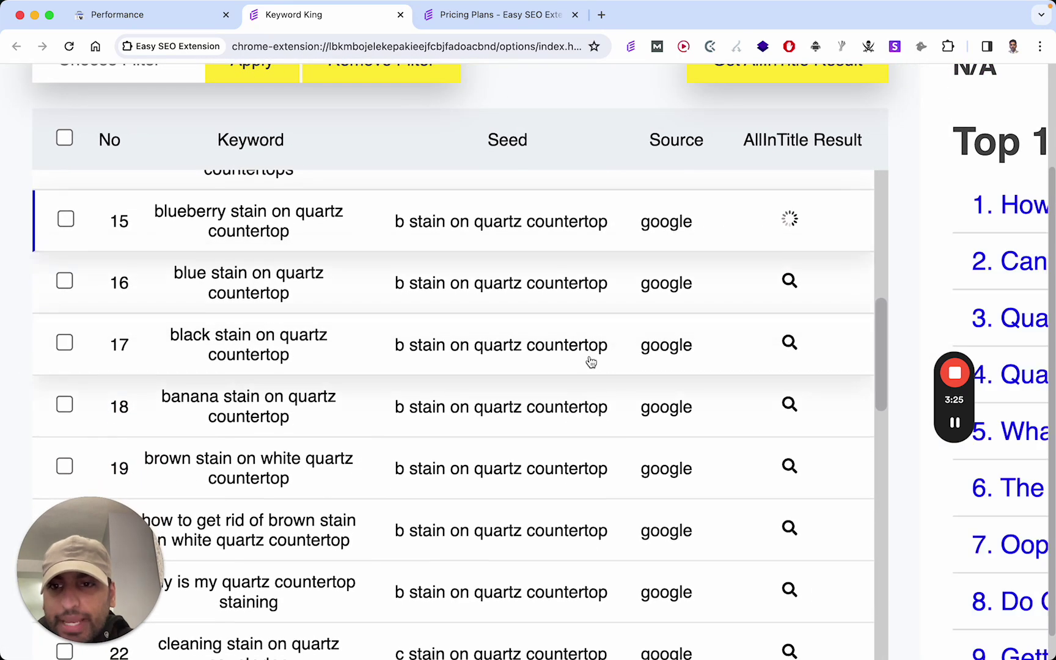
{"action": "scroll", "coordinate": [495, 367], "scroll_direction": "down", "scroll_amount": 2}
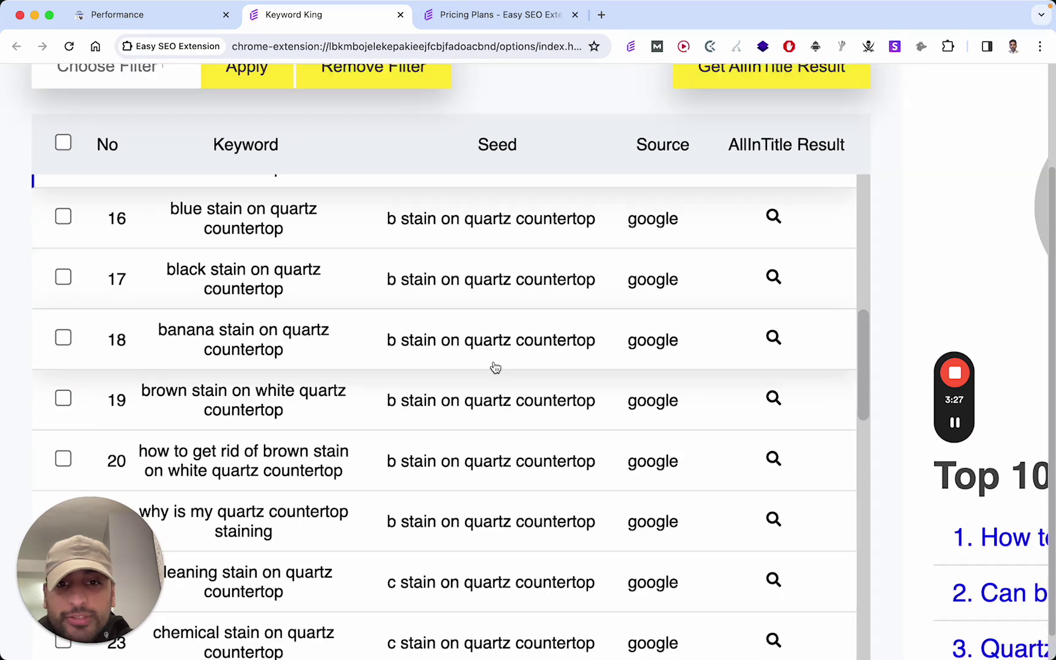
{"action": "key", "text": "super+minus"}
{"action": "key", "text": "super+minus"}
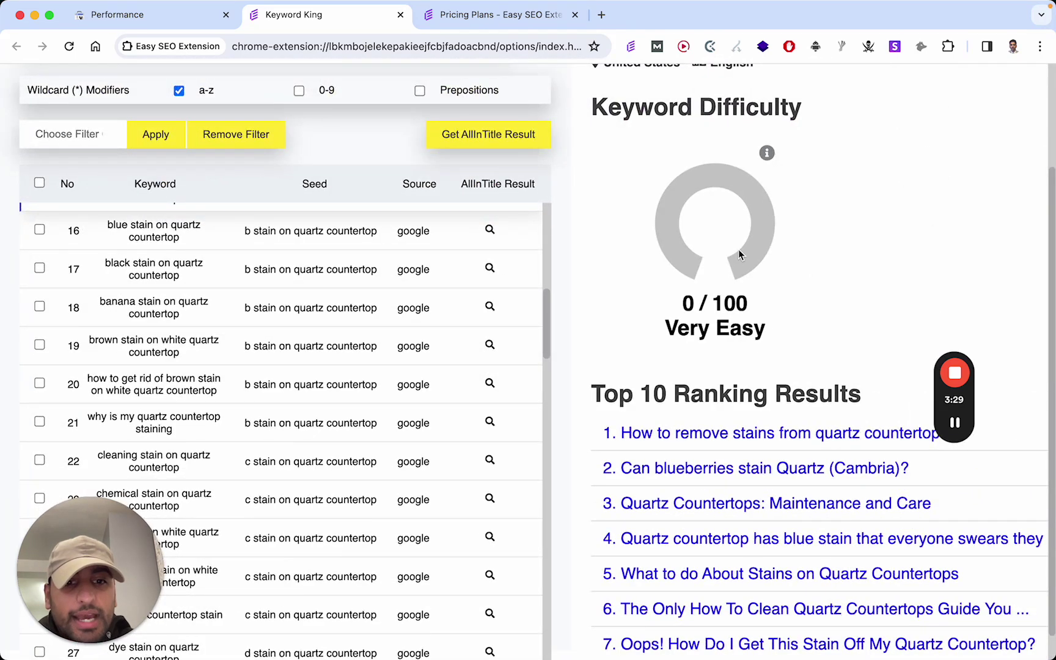
{"action": "mouse_move", "coordinate": [767, 161]}
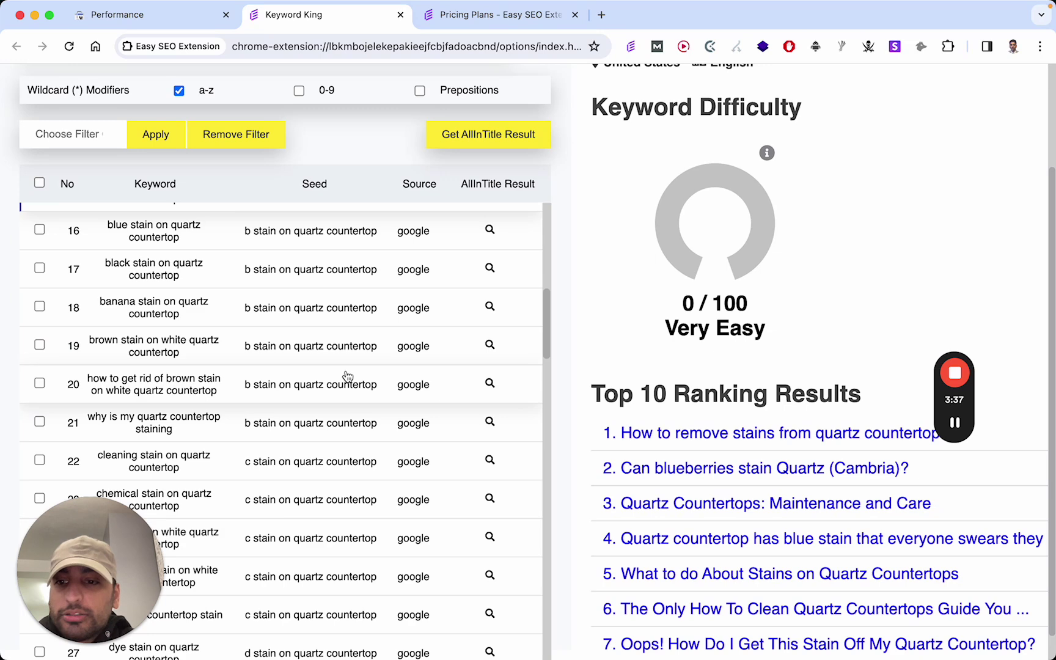
{"action": "left_click", "coordinate": [179, 12]}
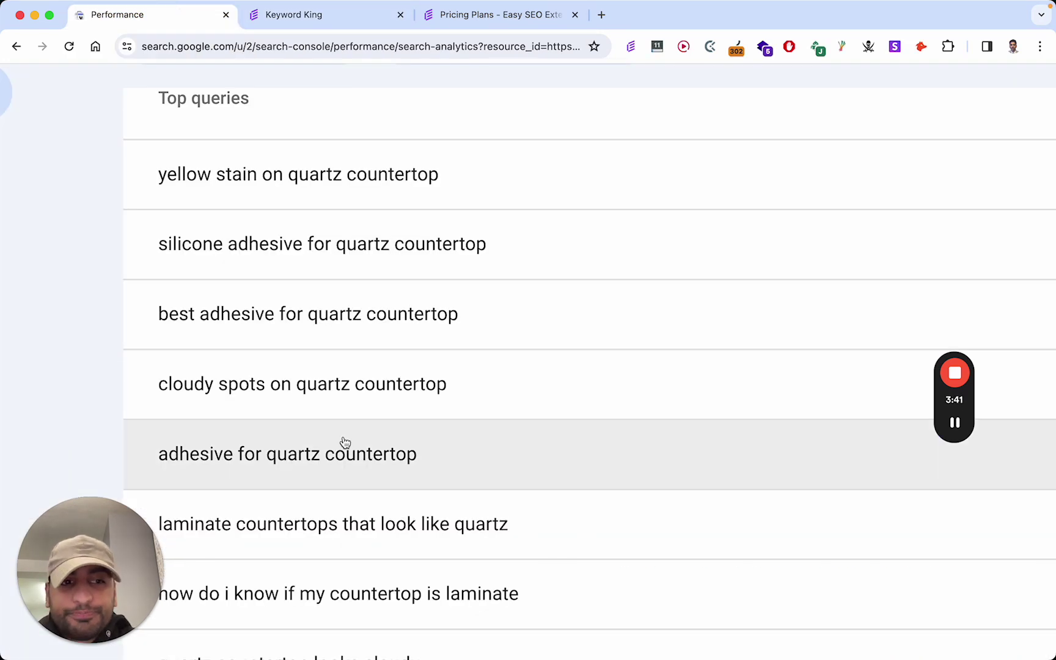
Replace the seed with 'best gpu for', generate ideas, and browse results like 'best gpu for gaming'.
{"action": "left_click", "coordinate": [331, 21]}
{"action": "scroll", "coordinate": [223, 118], "scroll_direction": "up", "scroll_amount": 2}
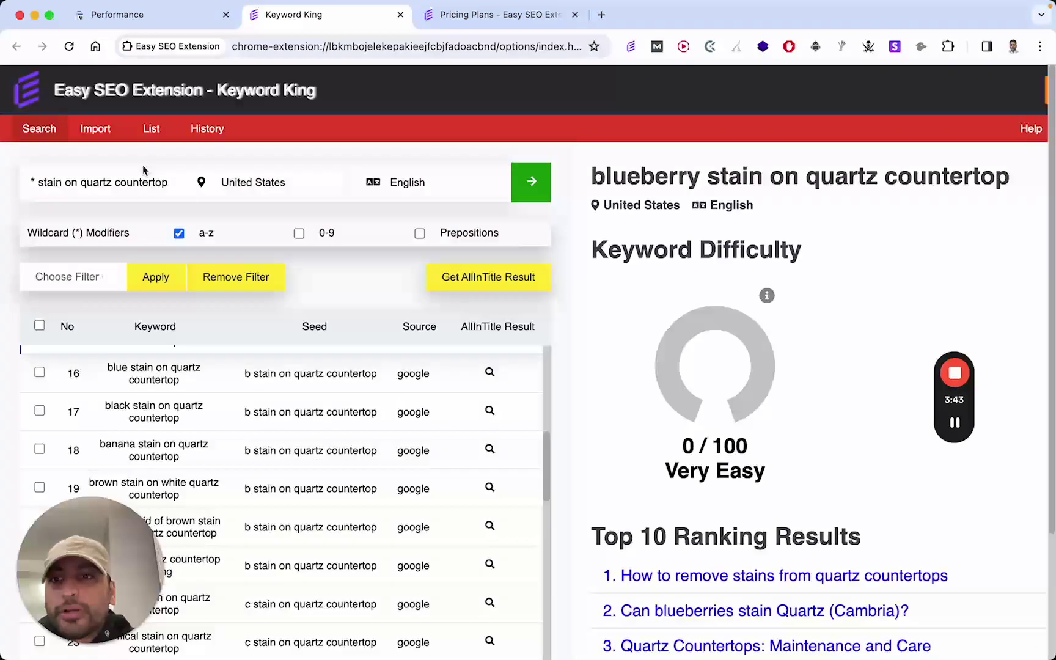
{"action": "triple_click", "coordinate": [147, 181]}
{"action": "type", "text": "best "}
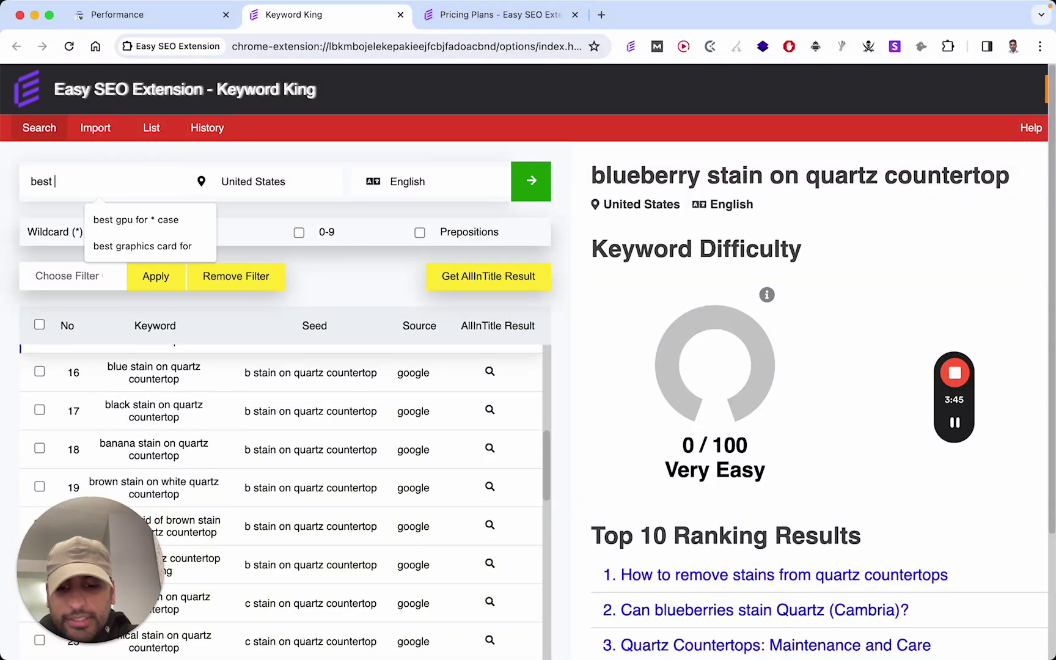
{"action": "type", "text": "gp"}
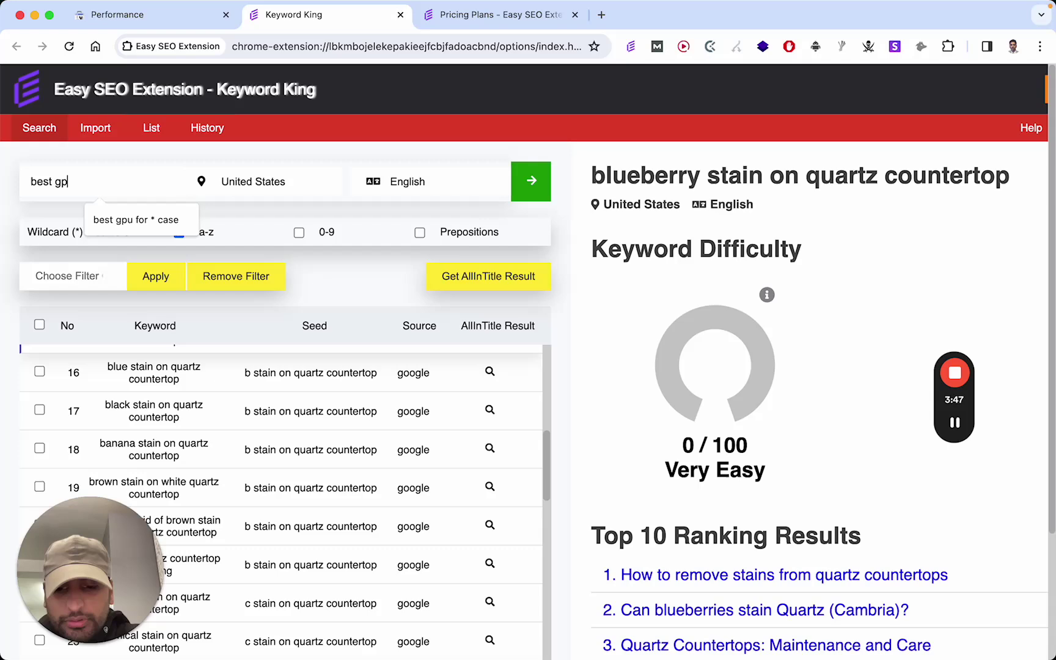
{"action": "type", "text": "u for"}
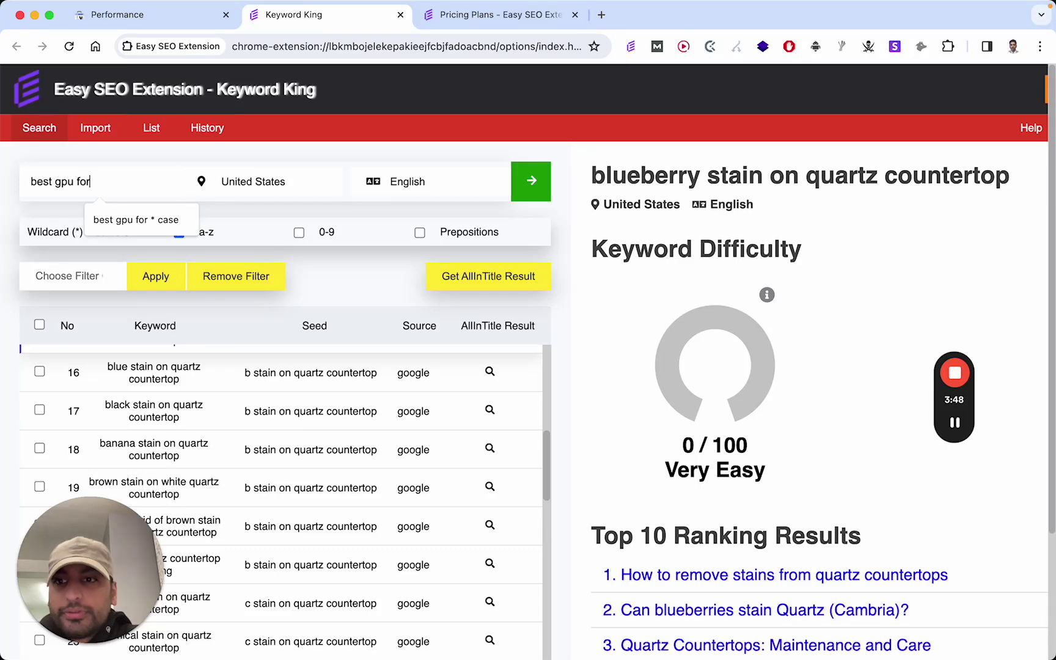
{"action": "left_click", "coordinate": [365, 205]}
{"action": "left_click", "coordinate": [530, 181]}
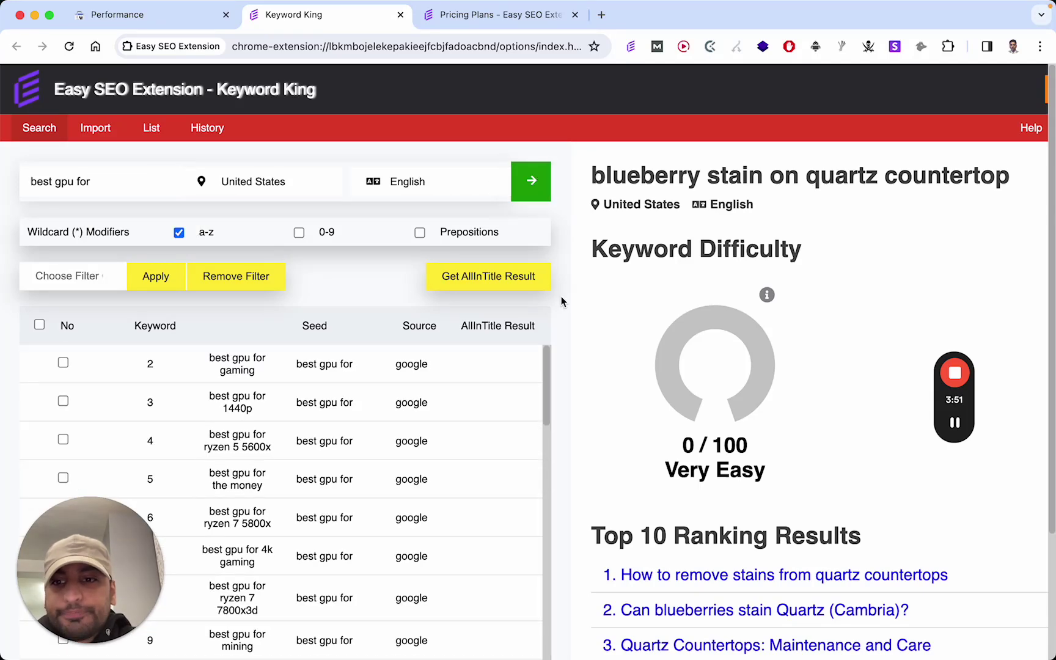
{"action": "scroll", "coordinate": [561, 301], "scroll_direction": "down", "scroll_amount": 5}
{"action": "scroll", "coordinate": [561, 301], "scroll_direction": "up", "scroll_amount": 1}
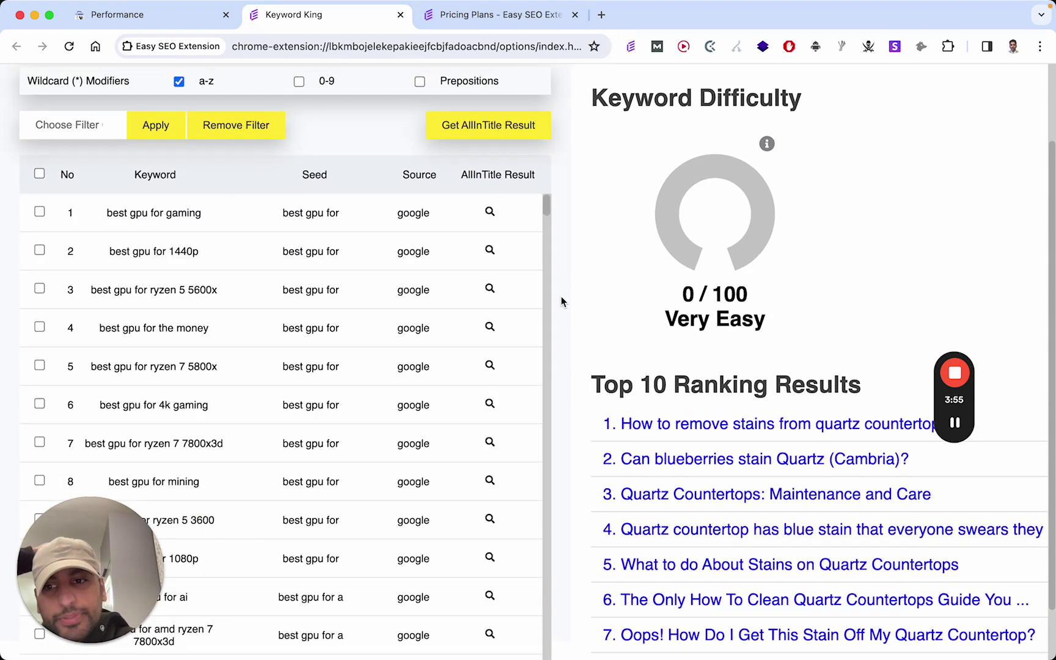
{"action": "scroll", "coordinate": [561, 301], "scroll_direction": "down", "scroll_amount": 1}
{"action": "scroll", "coordinate": [561, 301], "scroll_direction": "down", "scroll_amount": 3}
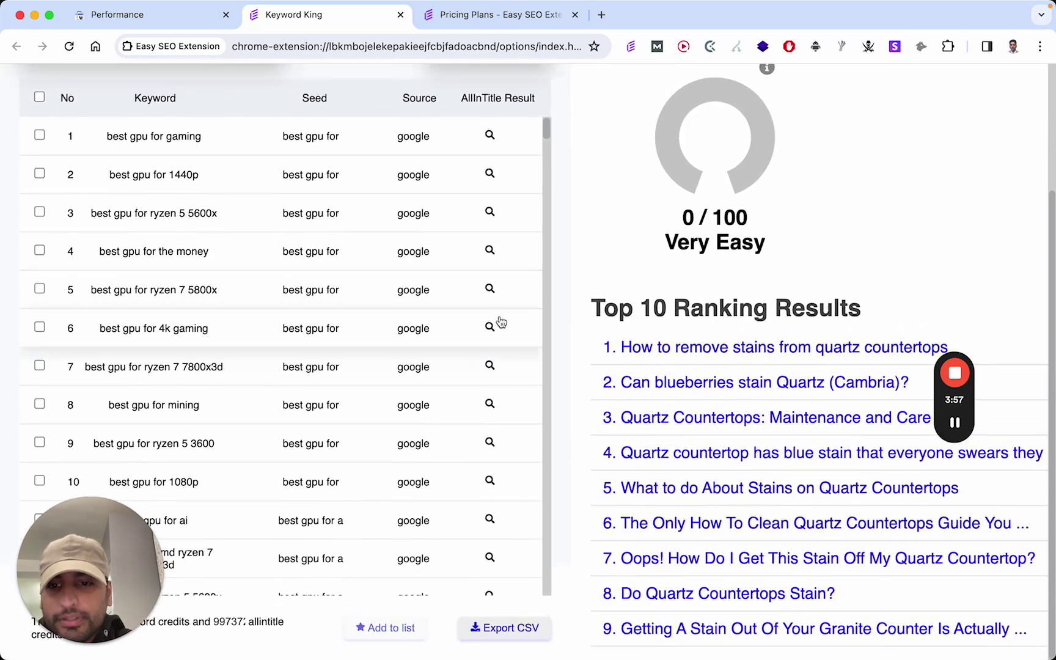
{"action": "scroll", "coordinate": [500, 323], "scroll_direction": "down", "scroll_amount": 4}
{"action": "scroll", "coordinate": [322, 401], "scroll_direction": "down", "scroll_amount": 8}
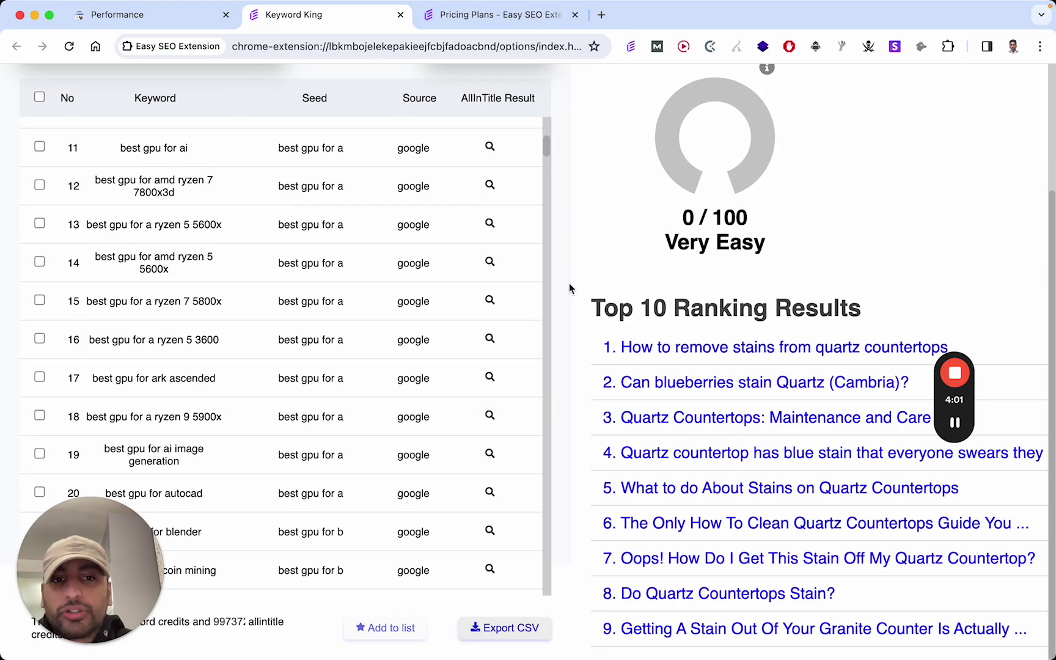
{"action": "scroll", "coordinate": [569, 288], "scroll_direction": "up", "scroll_amount": 5}
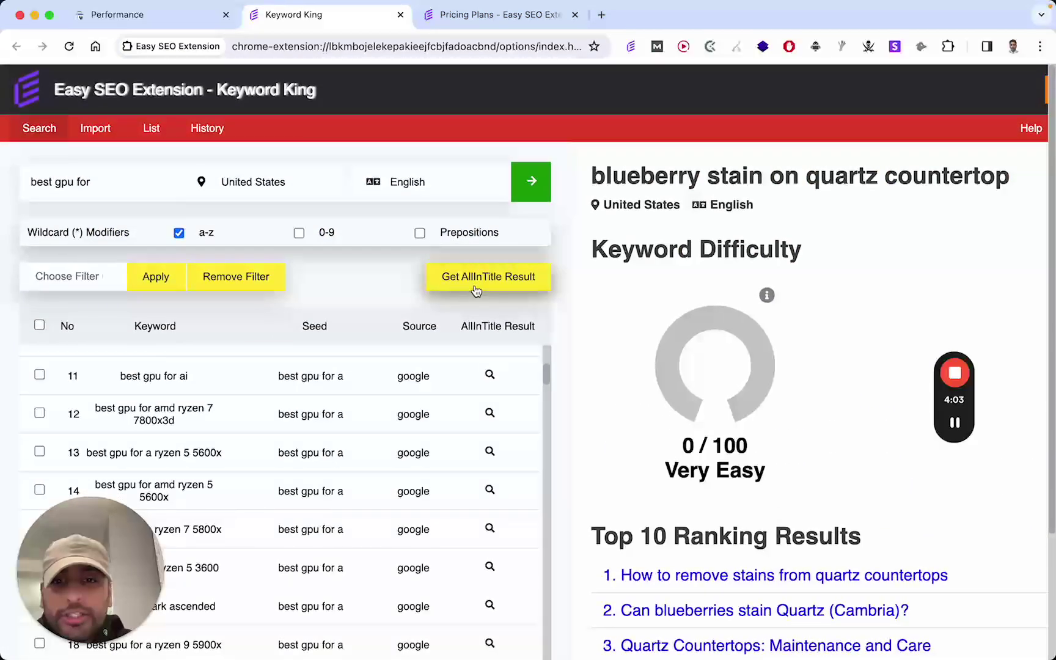
Run the AllInTitle check on the 'best gpu for' keywords; 'best gpu for gaming' returns 9650.
{"action": "left_click", "coordinate": [475, 287]}
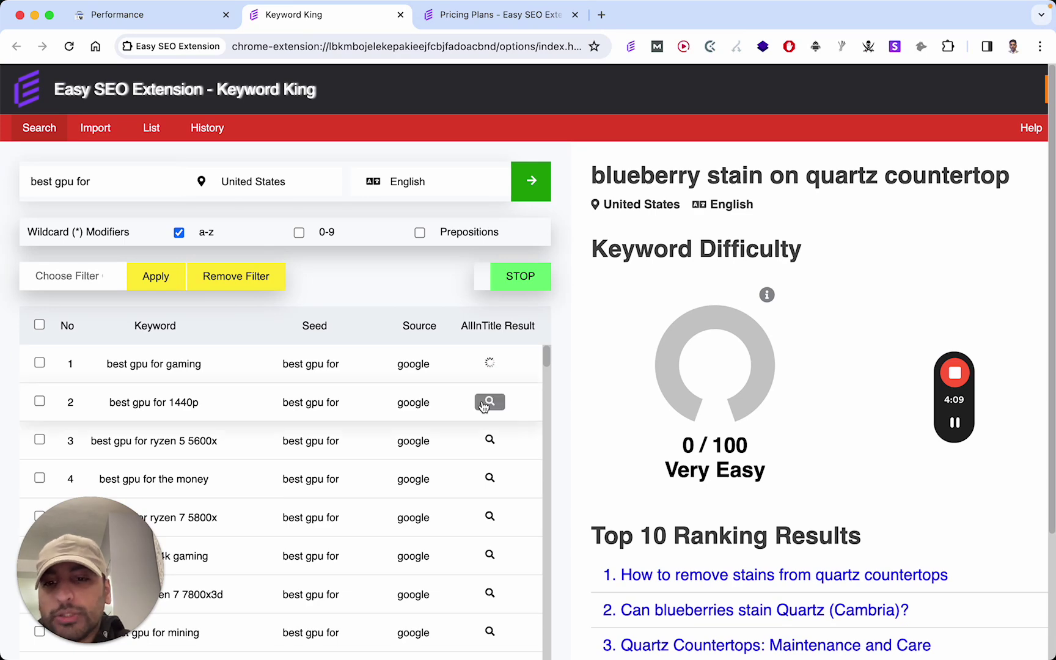
{"action": "scroll", "coordinate": [582, 409], "scroll_direction": "down", "scroll_amount": 4}
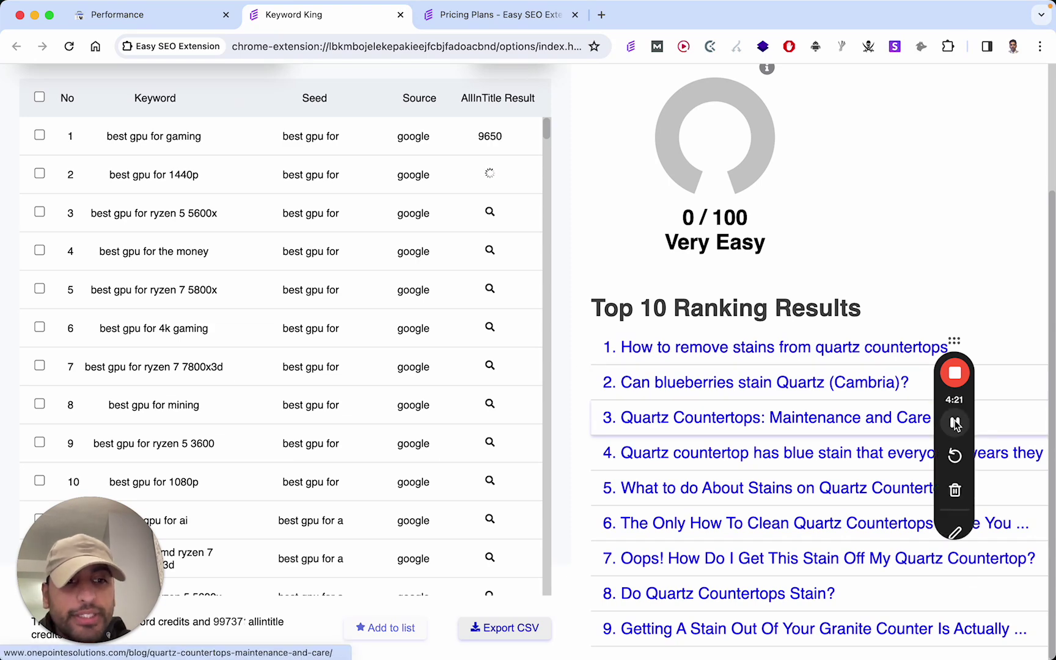
In Google Drive, bring up the Open with choices for best graphics card for.csv.
{"action": "key", "text": "super+grave"}
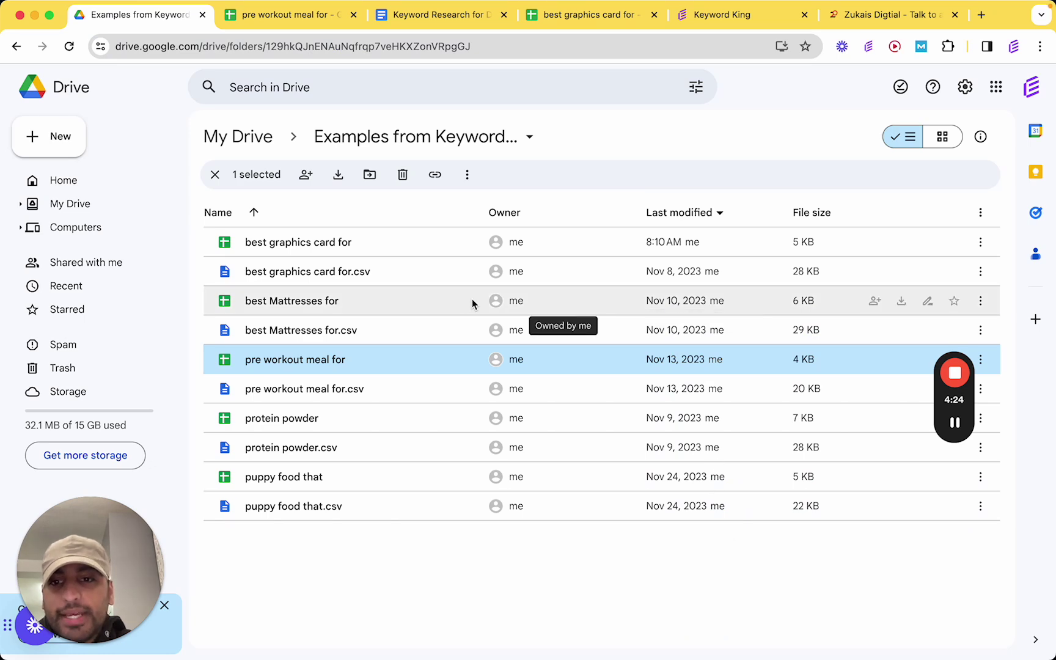
{"action": "left_click", "coordinate": [427, 276]}
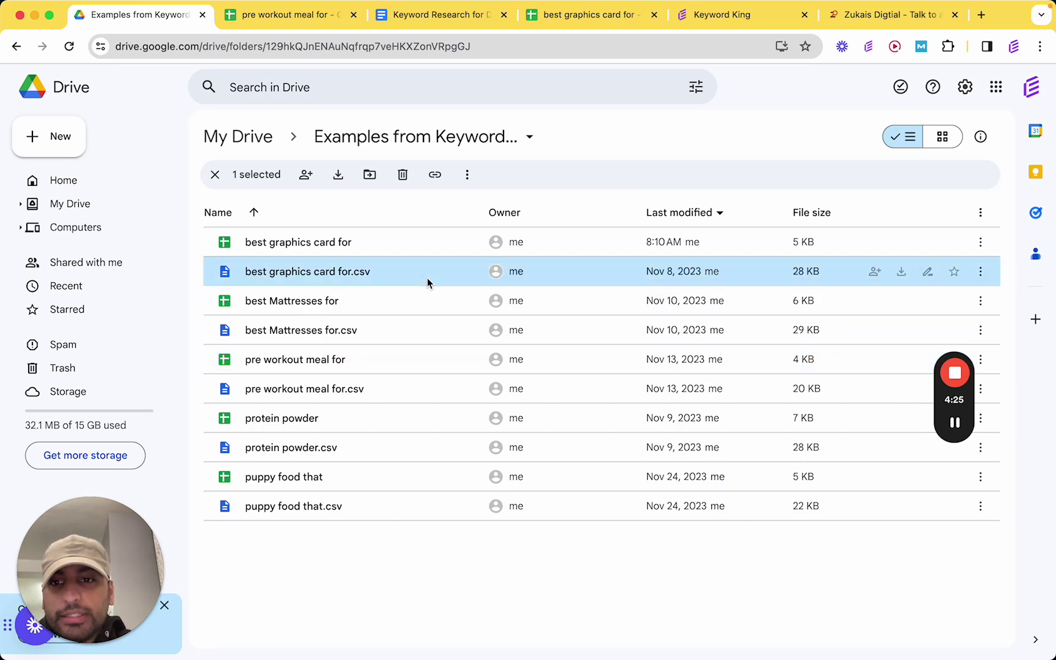
{"action": "scroll", "coordinate": [273, 276], "scroll_direction": "up", "scroll_amount": 5}
{"action": "right_click", "coordinate": [273, 277]}
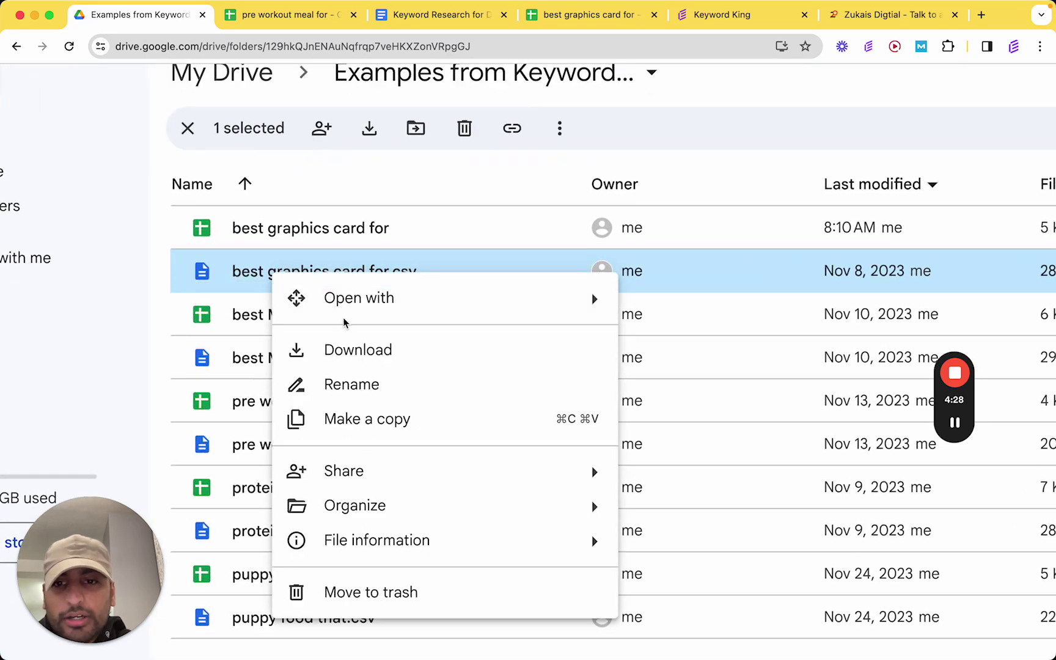
{"action": "mouse_move", "coordinate": [353, 313]}
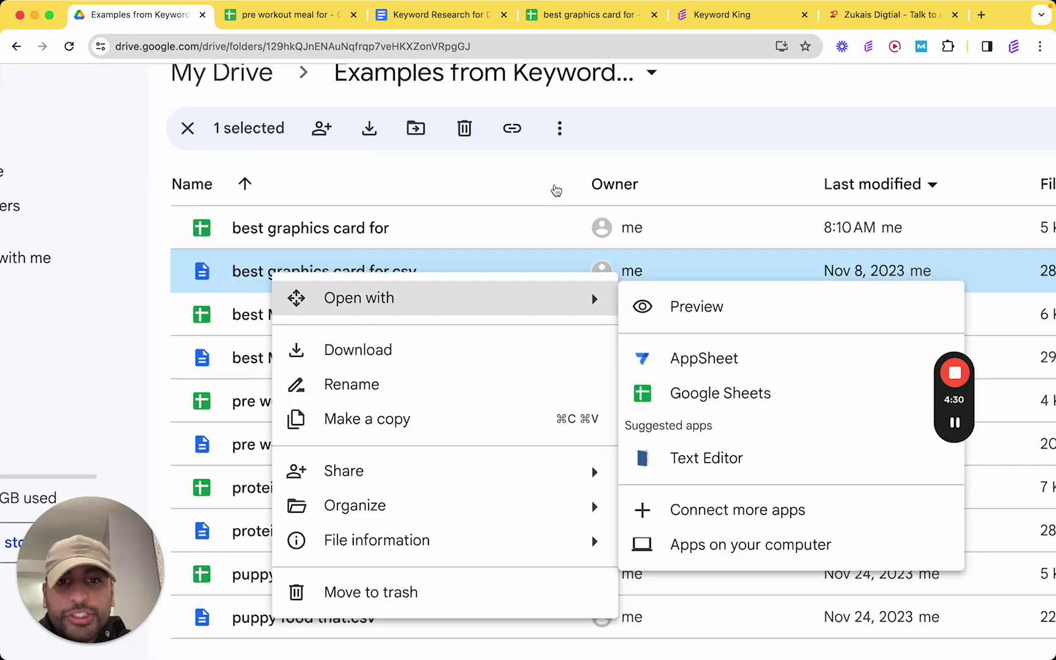
Open the best graphics card for spreadsheet and freeze header row 1.
{"action": "left_click", "coordinate": [551, 19]}
{"action": "scroll", "coordinate": [611, 294], "scroll_direction": "down", "scroll_amount": 1}
{"action": "scroll", "coordinate": [586, 244], "scroll_direction": "up", "scroll_amount": 6}
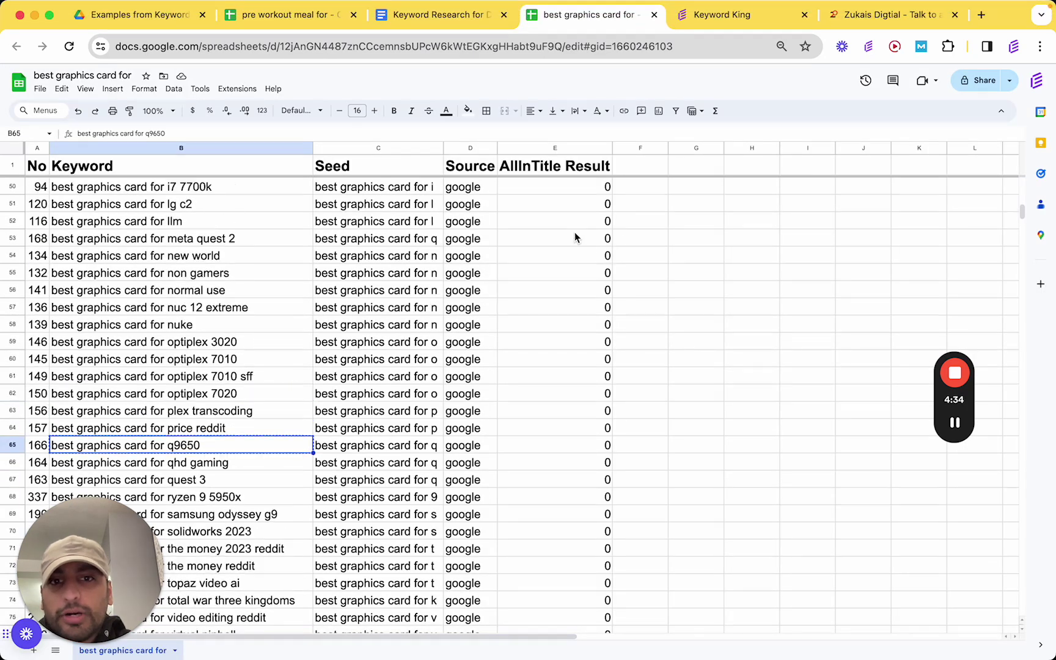
{"action": "left_click", "coordinate": [12, 165]}
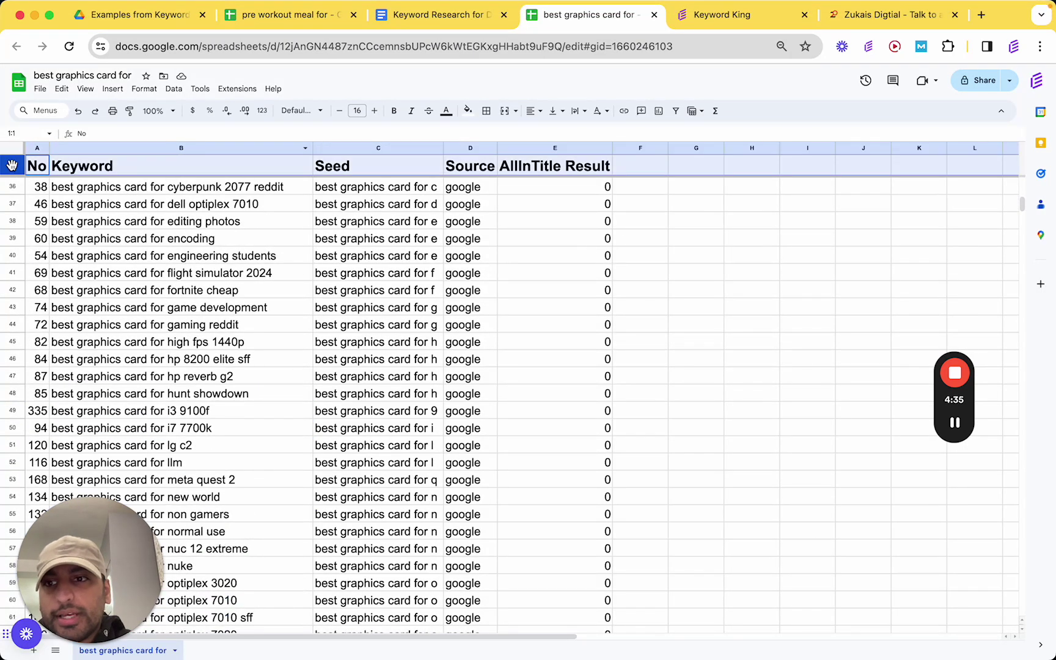
{"action": "left_click", "coordinate": [88, 89]}
{"action": "mouse_move", "coordinate": [111, 91]}
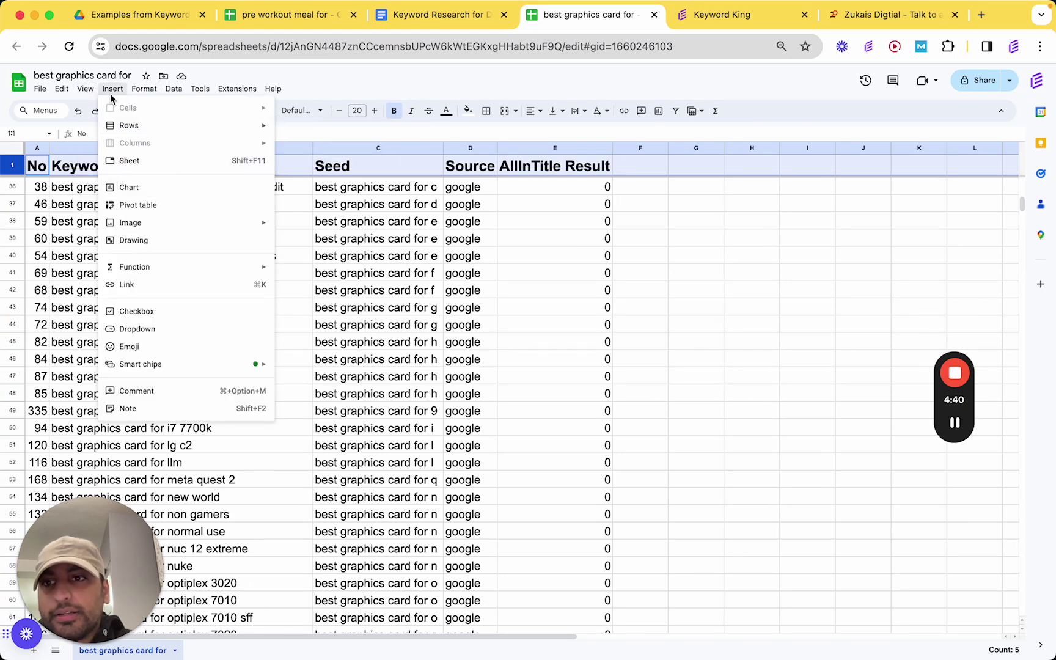
{"action": "mouse_move", "coordinate": [145, 126]}
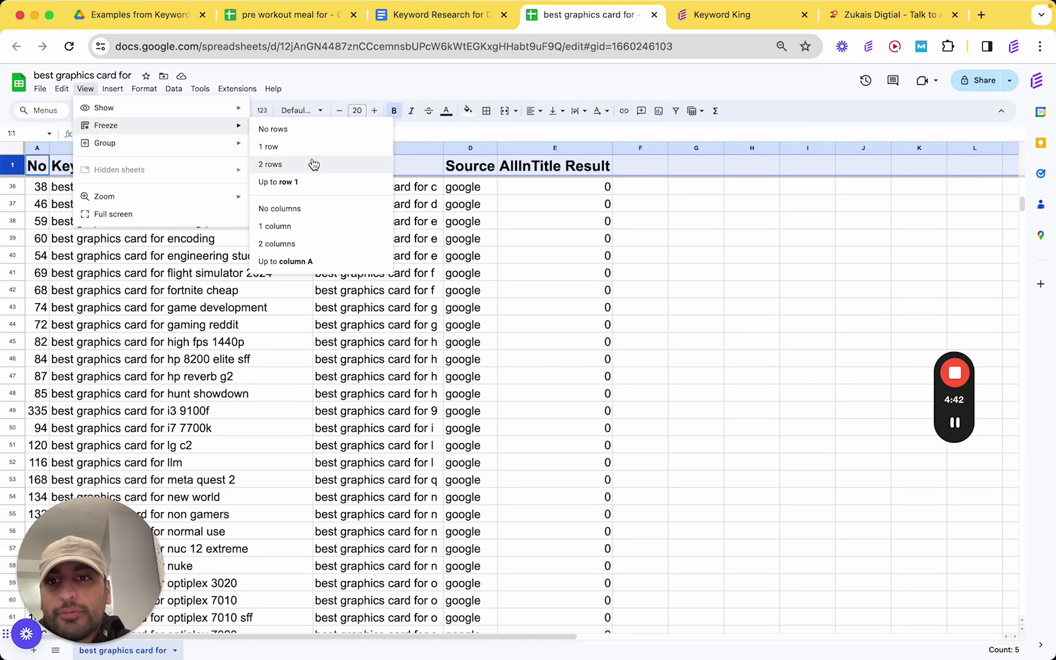
{"action": "left_click", "coordinate": [627, 211]}
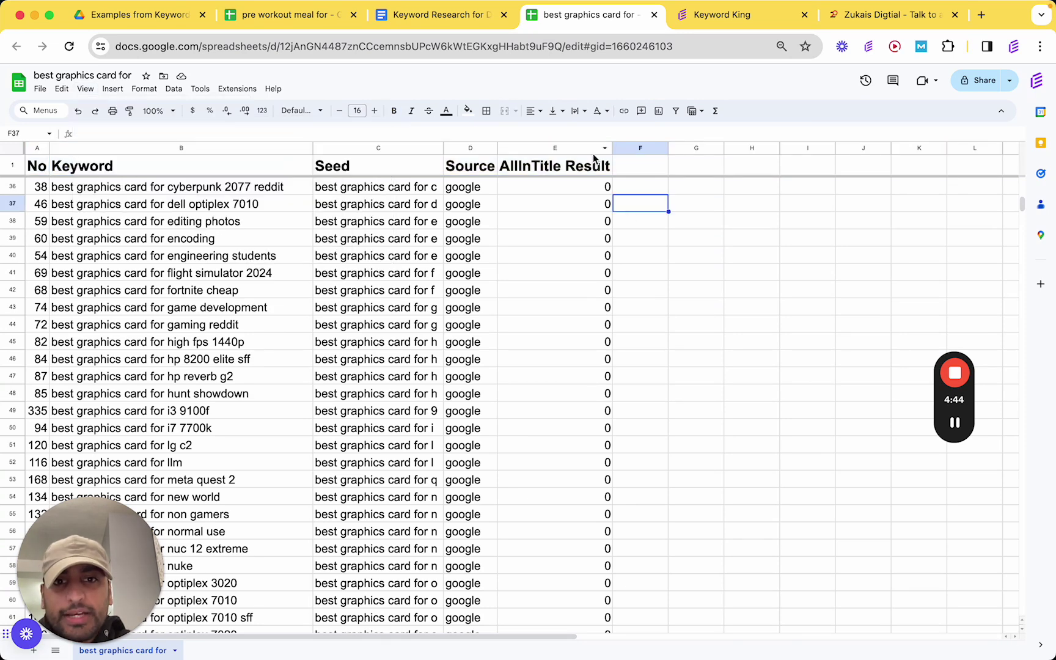
Sort the sheet A to Z by AllInTitle Result and copy the z390 motherboard keyword in B84.
{"action": "left_click", "coordinate": [604, 150]}
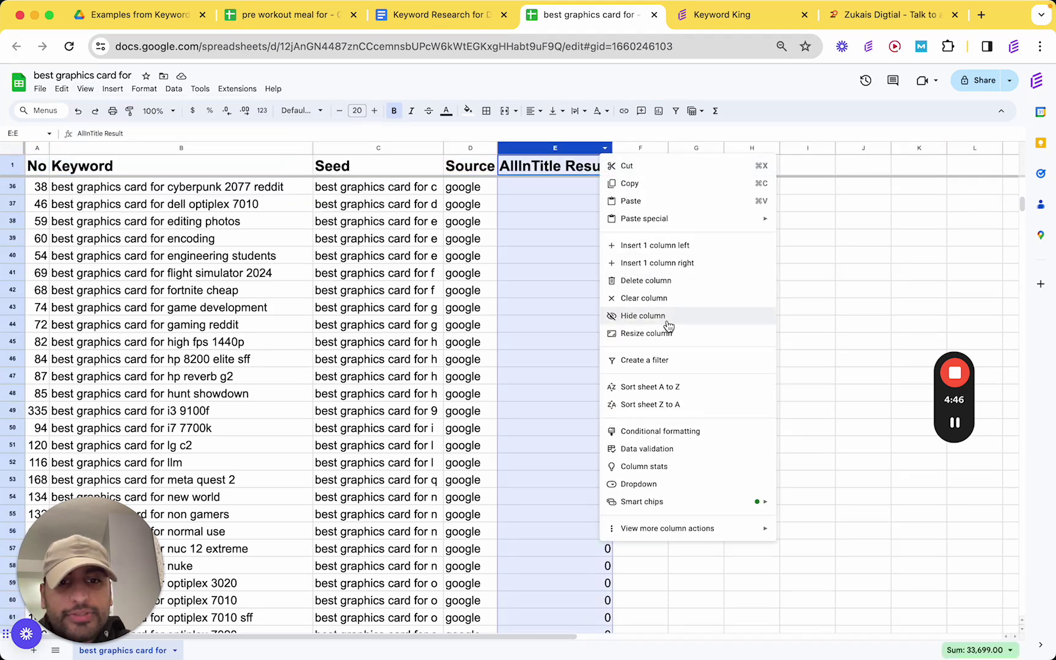
{"action": "left_click", "coordinate": [660, 386]}
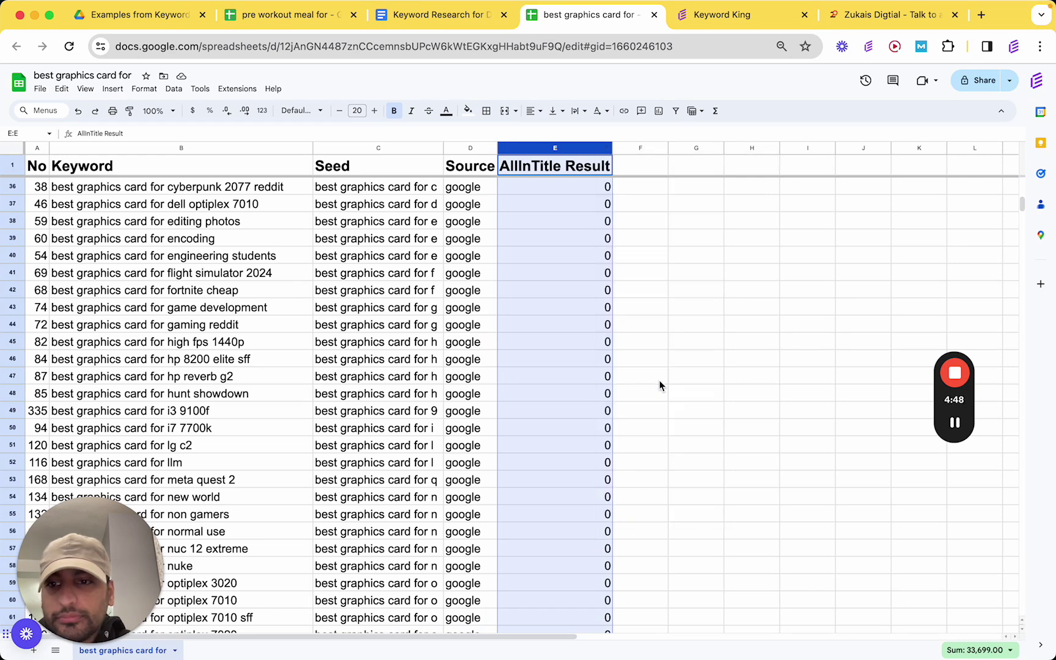
{"action": "scroll", "coordinate": [307, 341], "scroll_direction": "down", "scroll_amount": 5}
{"action": "left_click", "coordinate": [156, 326]}
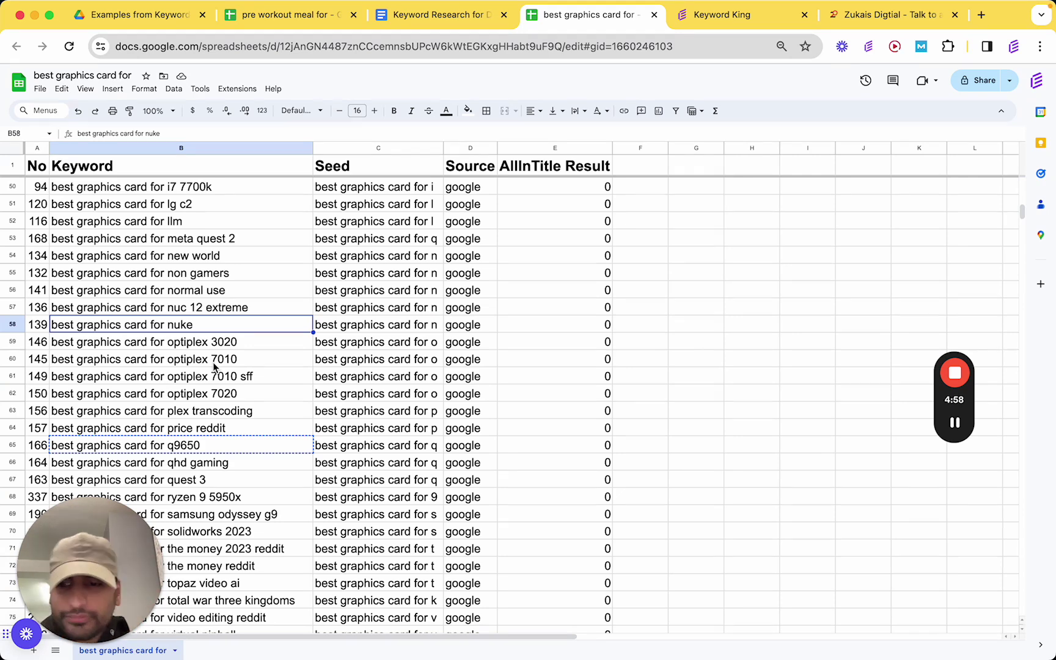
{"action": "scroll", "coordinate": [213, 367], "scroll_direction": "down", "scroll_amount": 5}
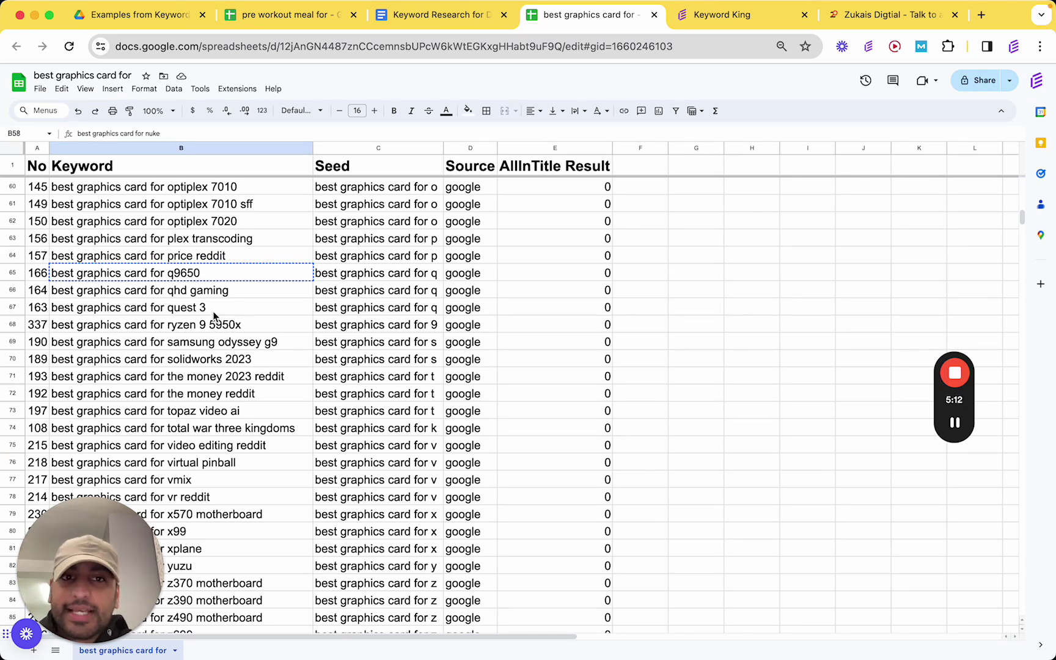
{"action": "scroll", "coordinate": [286, 452], "scroll_direction": "down", "scroll_amount": 3}
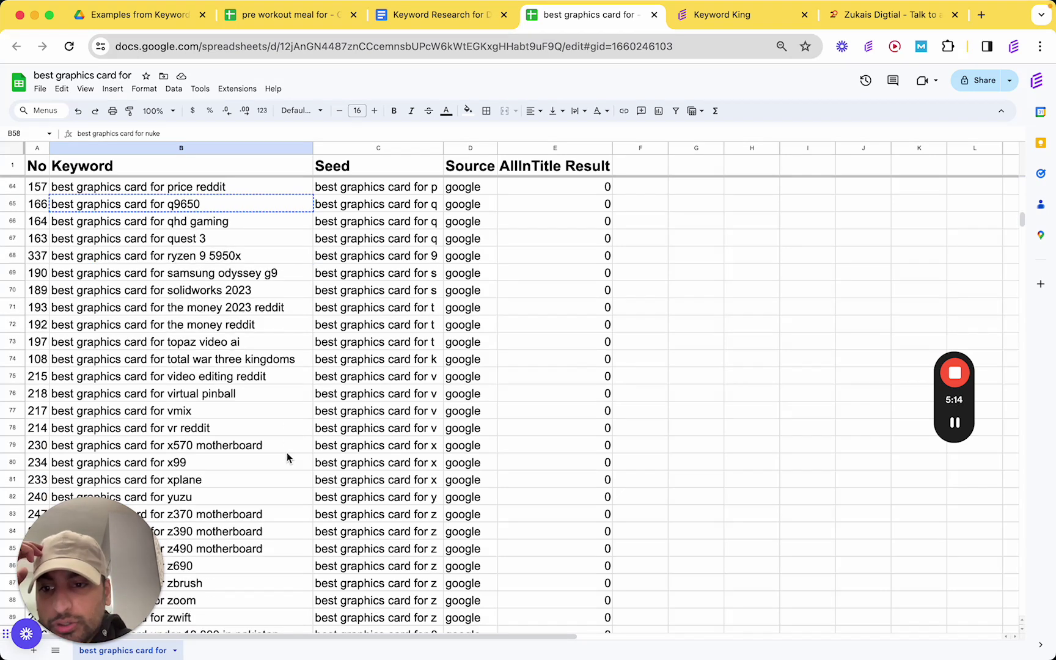
{"action": "scroll", "coordinate": [287, 457], "scroll_direction": "down", "scroll_amount": 2}
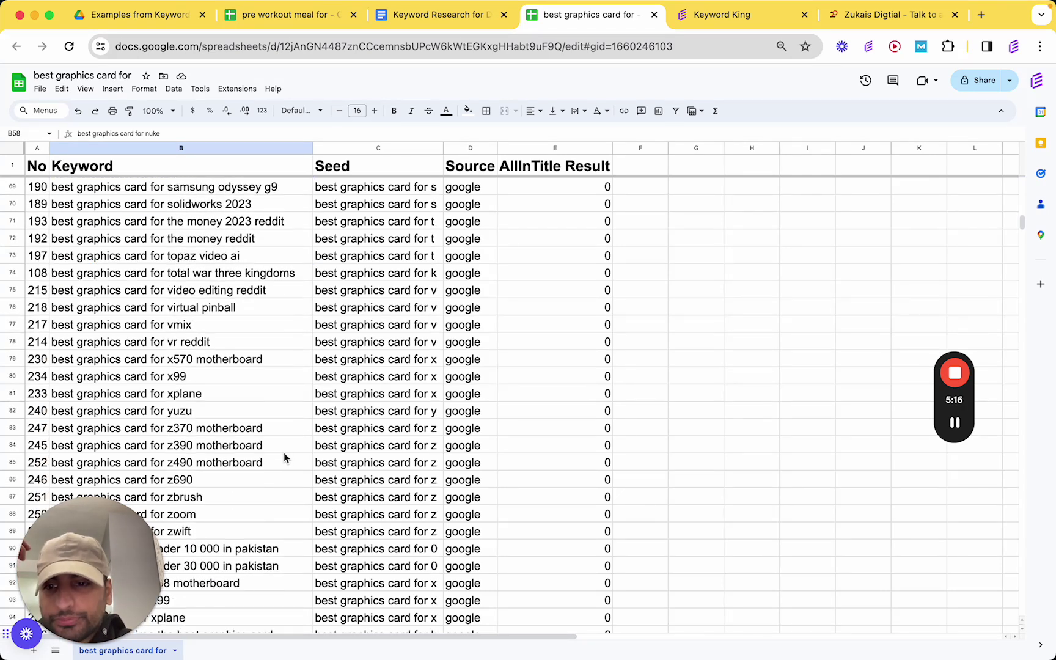
{"action": "left_click", "coordinate": [281, 452]}
{"action": "key", "text": "ctrl+c"}
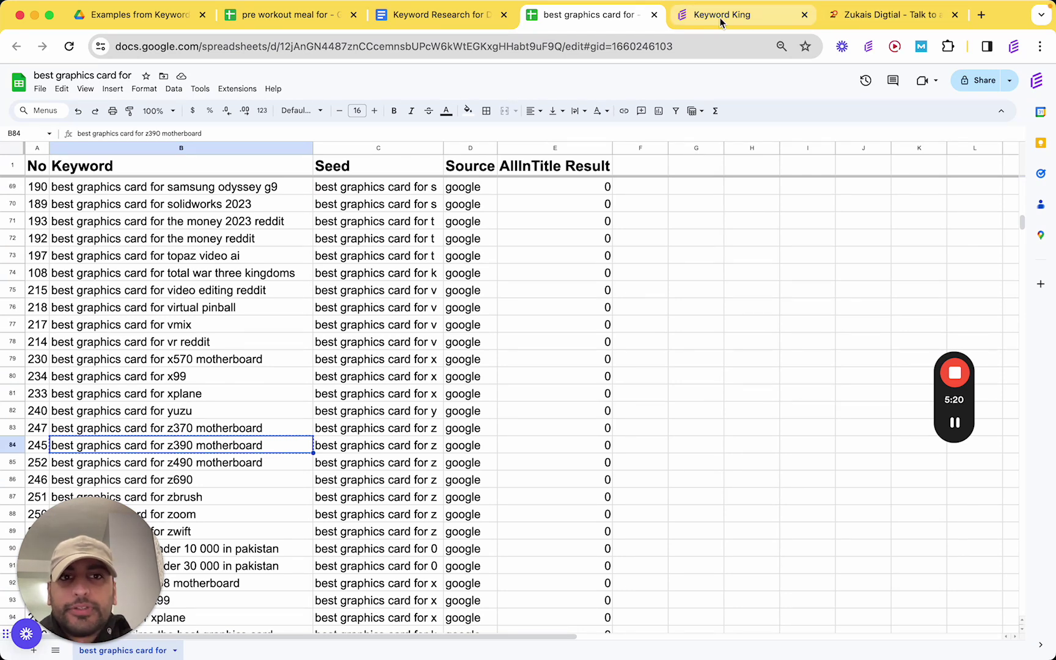
Search Google in a new tab for 'best graphics card for z390 motherboard'.
{"action": "left_click", "coordinate": [982, 15]}
{"action": "key", "text": "ctrl+v"}
{"action": "key", "text": "Return"}
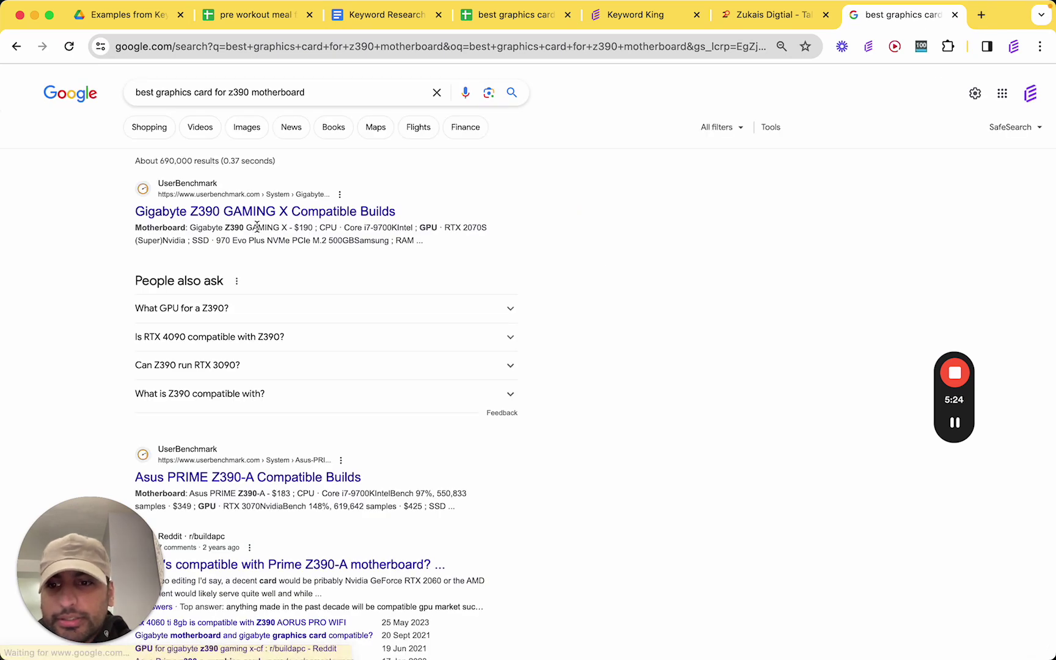
Skim the UserBenchmark Gigabyte Z390 GAMING X result, then review the remaining search results.
{"action": "left_click", "coordinate": [260, 217]}
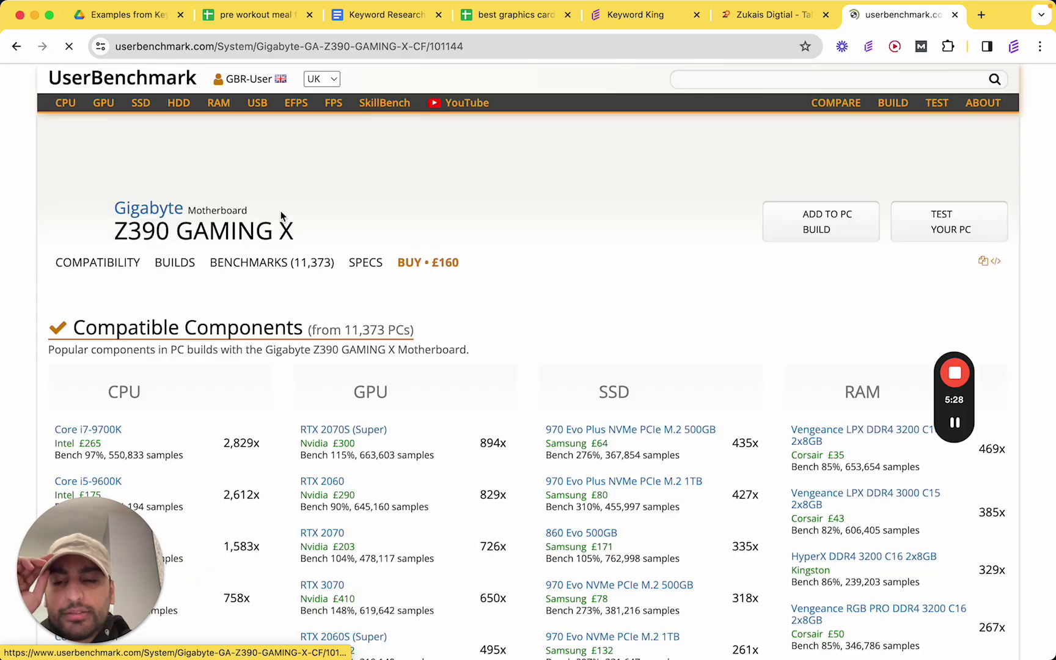
{"action": "scroll", "coordinate": [314, 493], "scroll_direction": "down", "scroll_amount": 5}
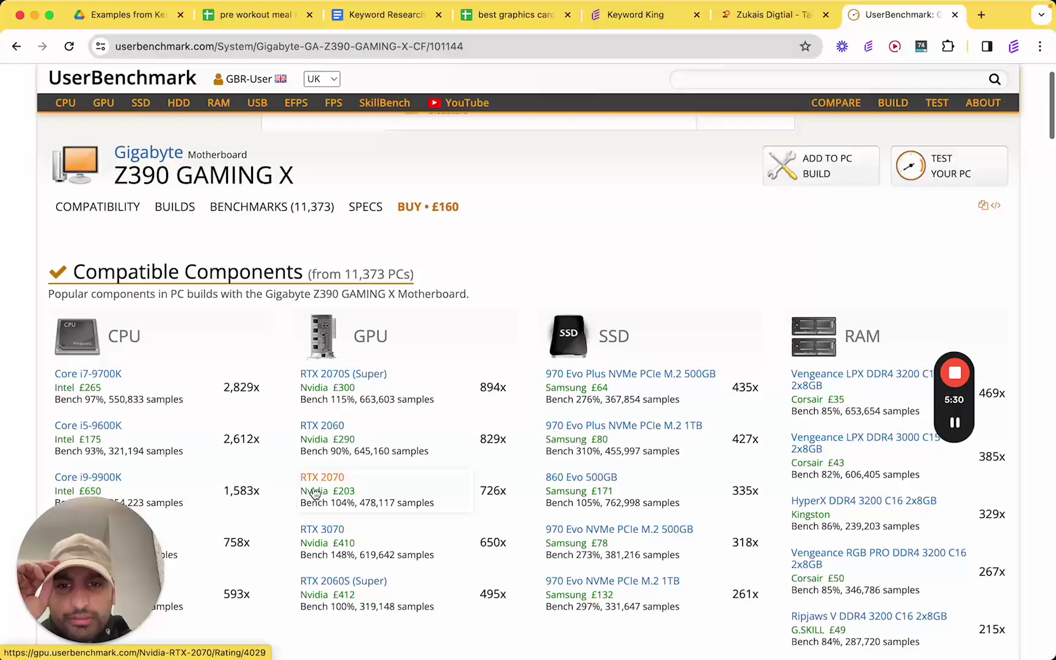
{"action": "scroll", "coordinate": [314, 492], "scroll_direction": "up", "scroll_amount": 2}
{"action": "scroll", "coordinate": [313, 493], "scroll_direction": "down", "scroll_amount": 9}
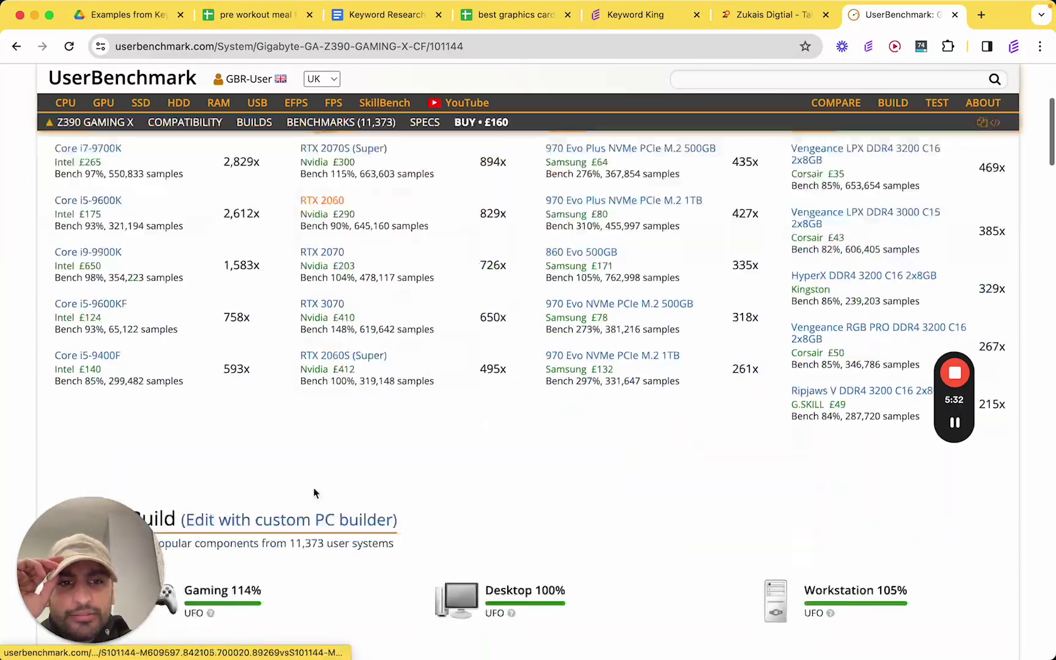
{"action": "scroll", "coordinate": [313, 493], "scroll_direction": "down", "scroll_amount": 5}
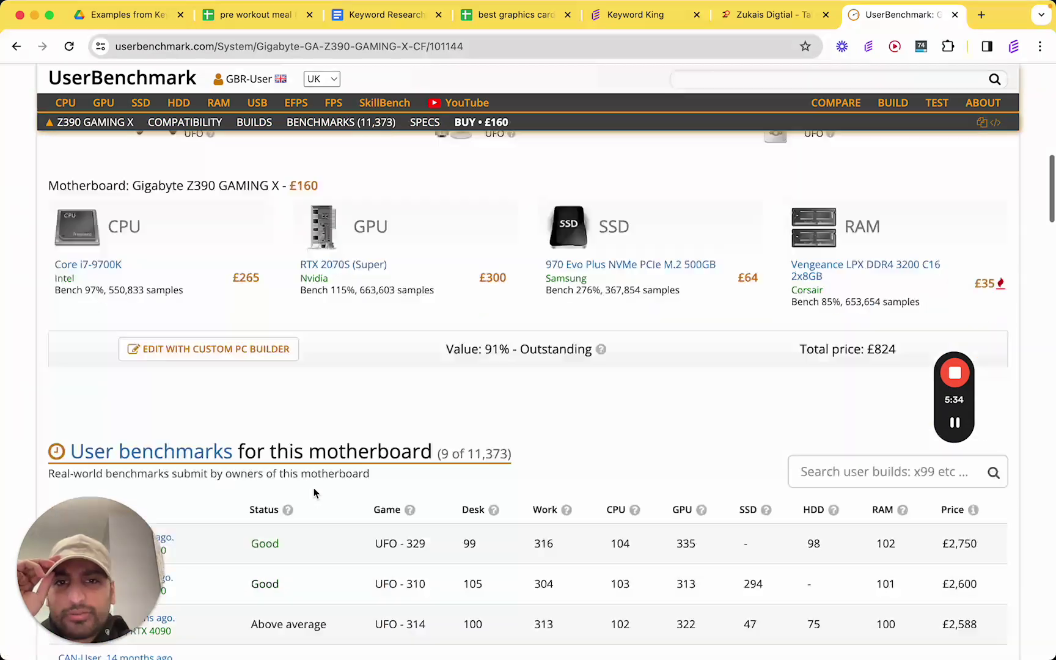
{"action": "scroll", "coordinate": [313, 493], "scroll_direction": "up", "scroll_amount": 10}
{"action": "key", "text": "super+bracketleft"}
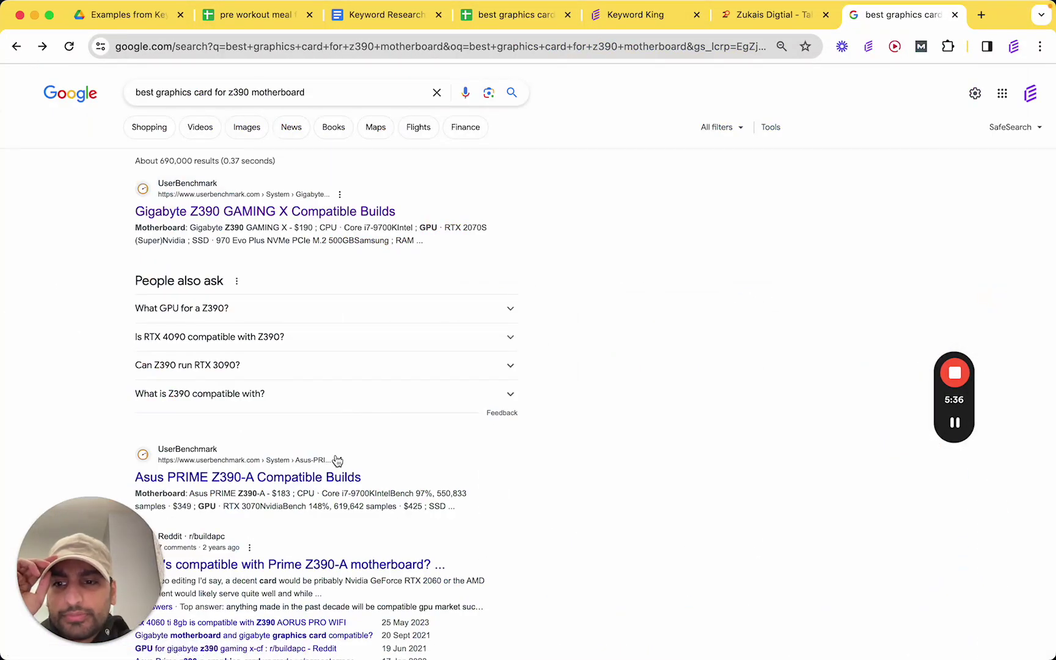
{"action": "scroll", "coordinate": [314, 493], "scroll_direction": "down", "scroll_amount": 3}
{"action": "scroll", "coordinate": [336, 461], "scroll_direction": "down", "scroll_amount": 2}
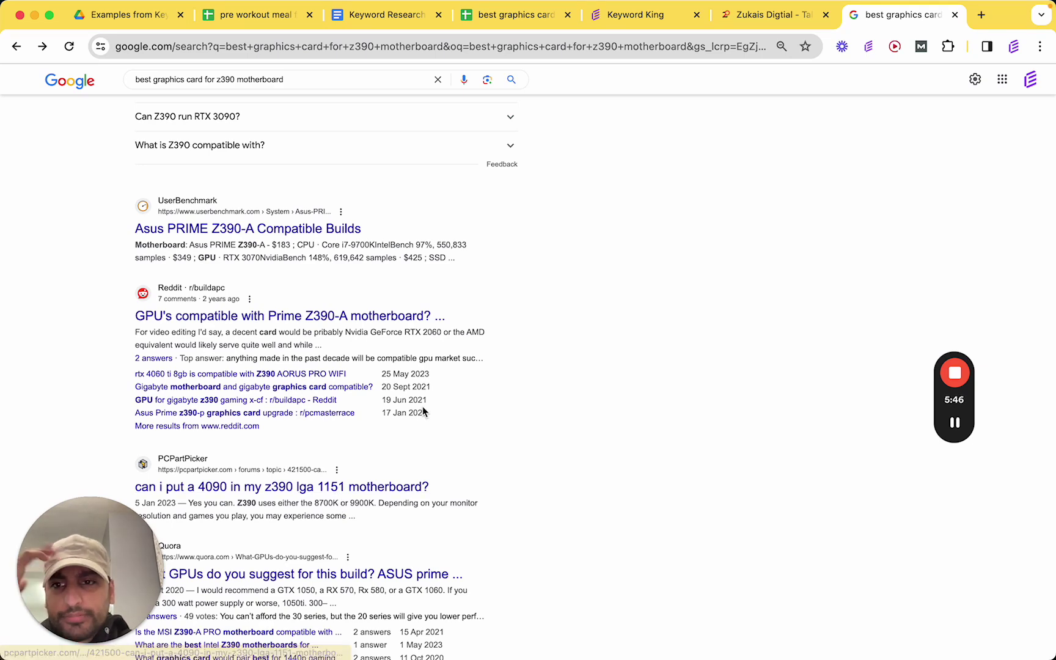
{"action": "scroll", "coordinate": [423, 407], "scroll_direction": "up", "scroll_amount": 5}
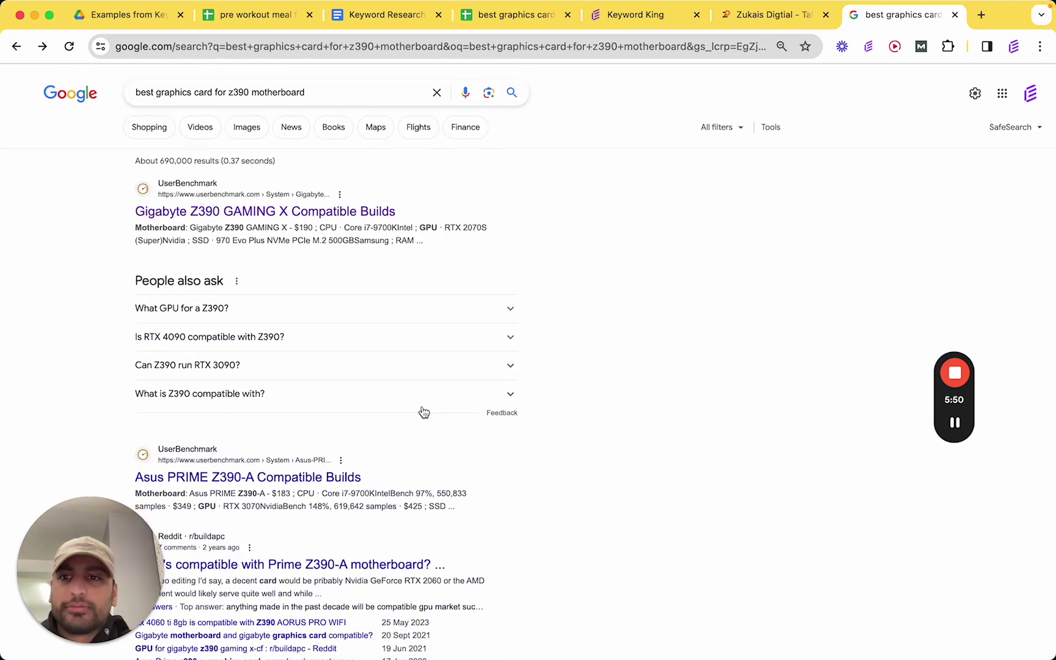
Check cell E69's AllInTitle result in the best graphics card sheet, then view the z390 motherboard results.
{"action": "left_click", "coordinate": [545, 20]}
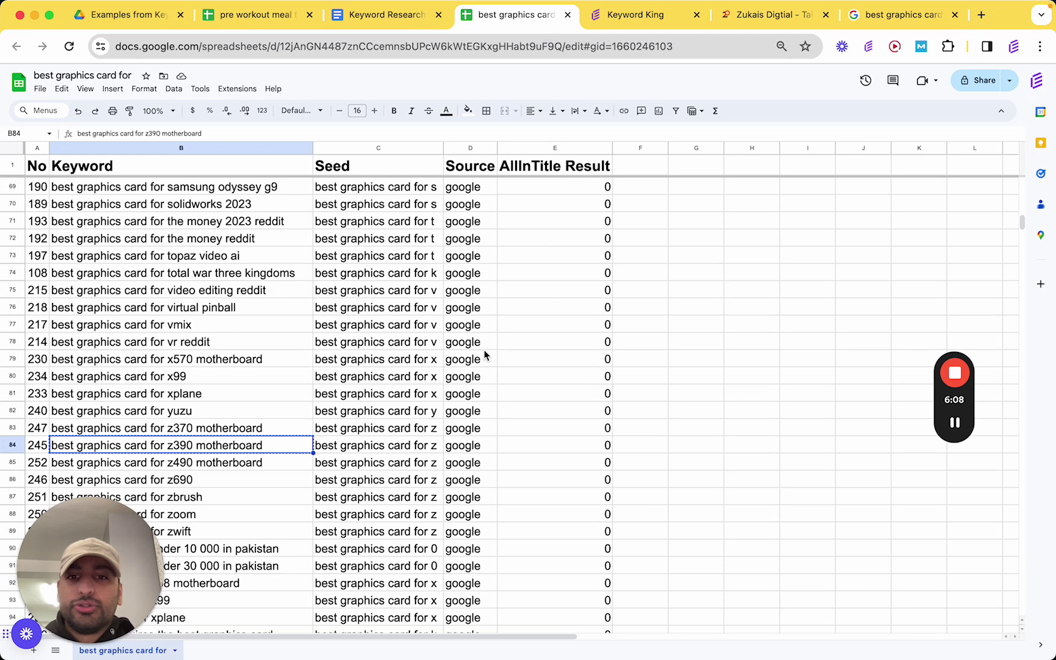
{"action": "left_click", "coordinate": [591, 191]}
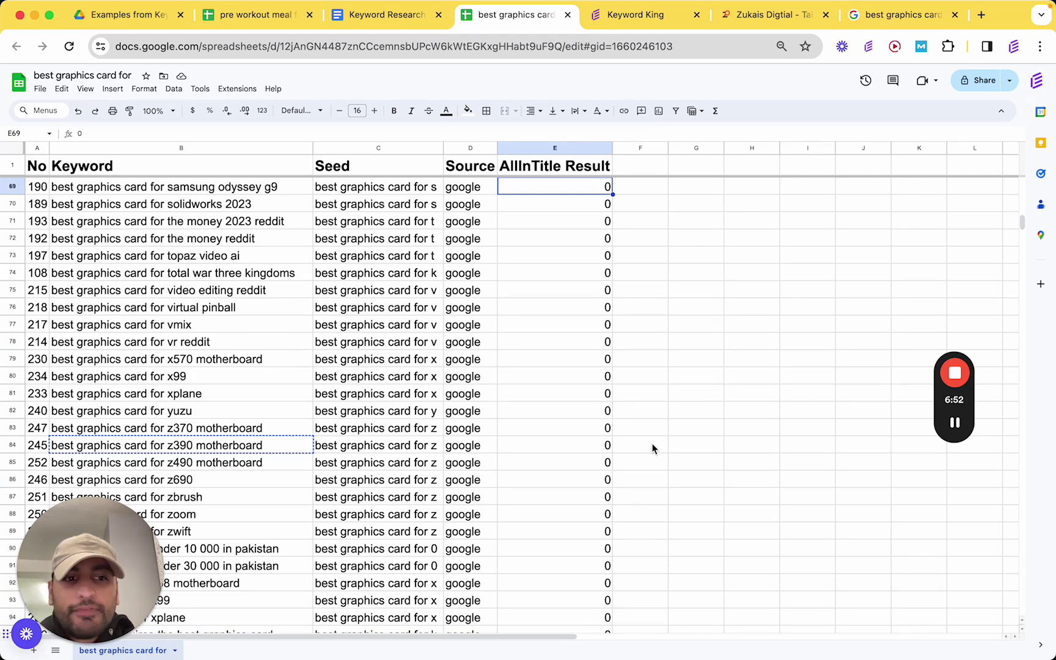
{"action": "mouse_move", "coordinate": [952, 439]}
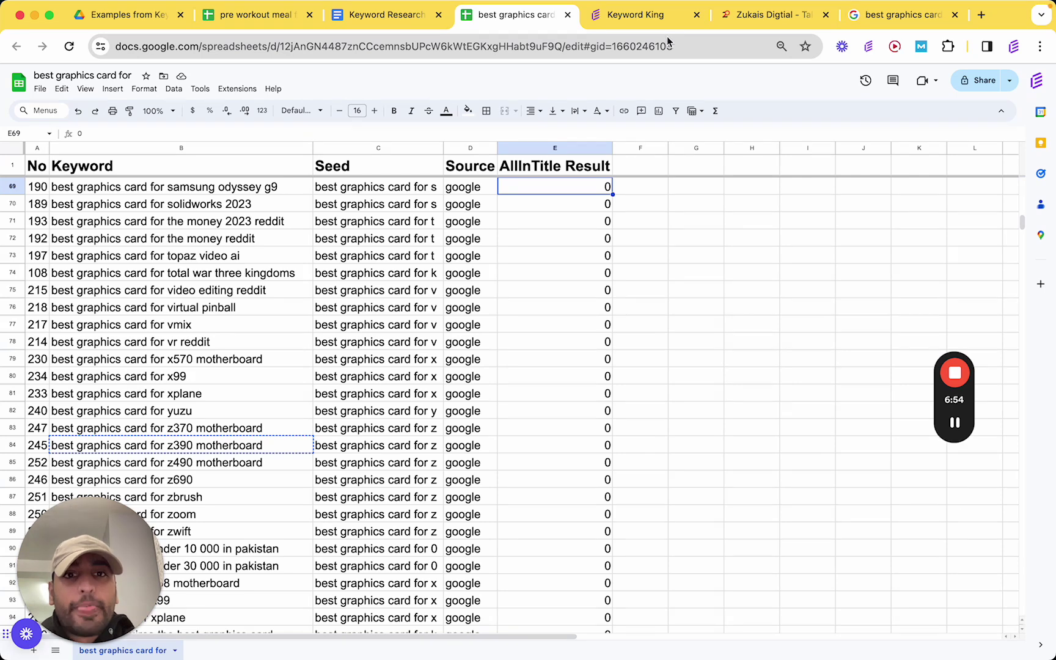
{"action": "left_click", "coordinate": [652, 17]}
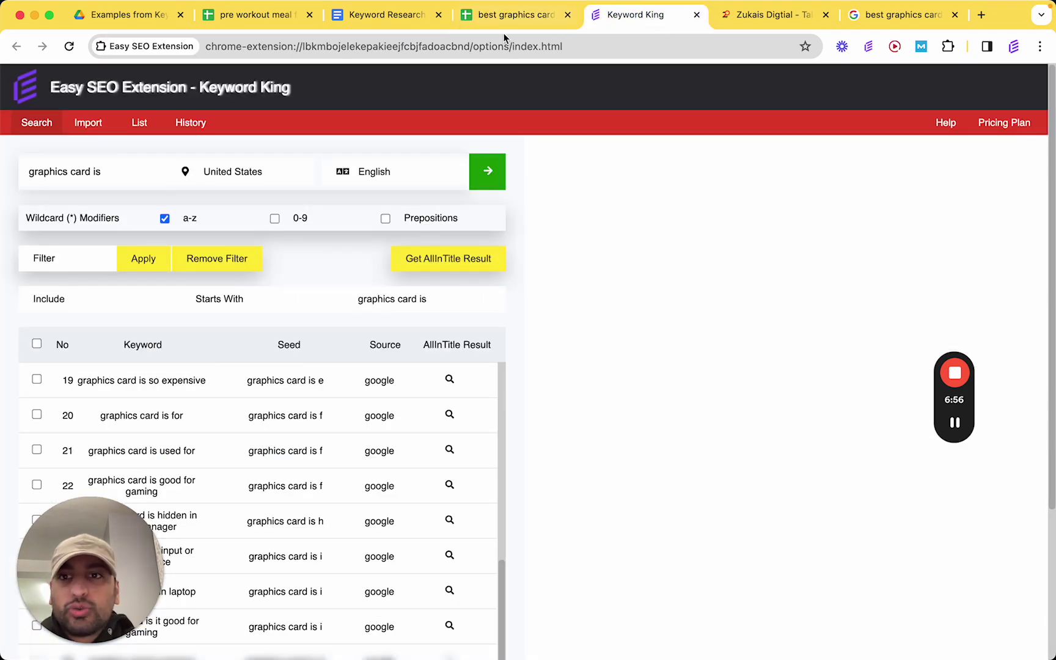
{"action": "left_click", "coordinate": [876, 19]}
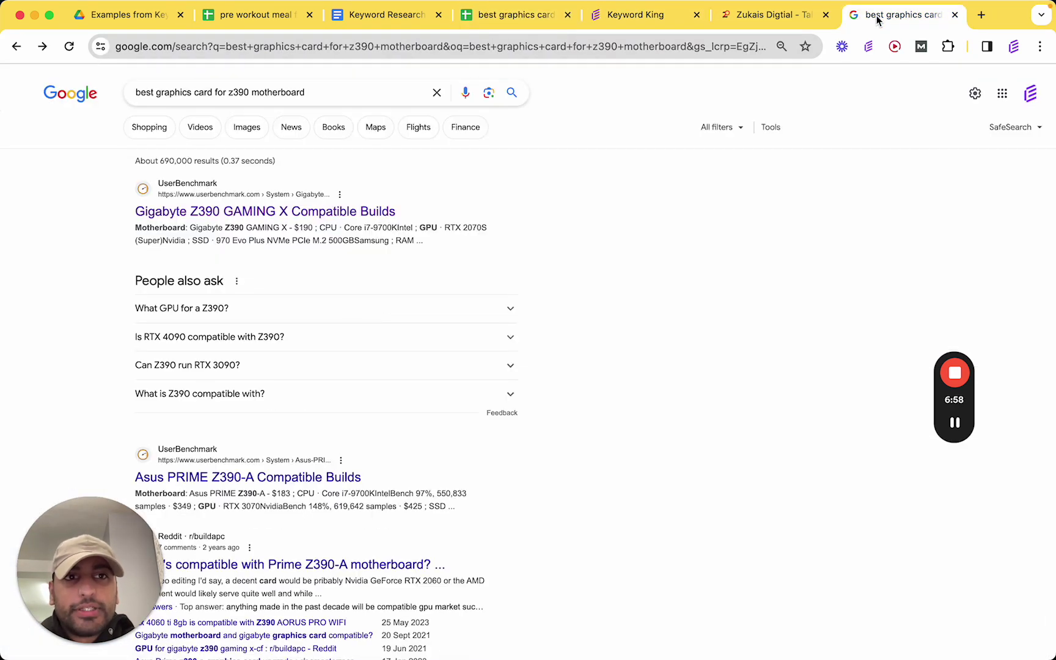
Search Google for 'easy seo extension' and go to the easyseoextension.com website.
{"action": "left_click", "coordinate": [696, 49]}
{"action": "type", "text": "easy"}
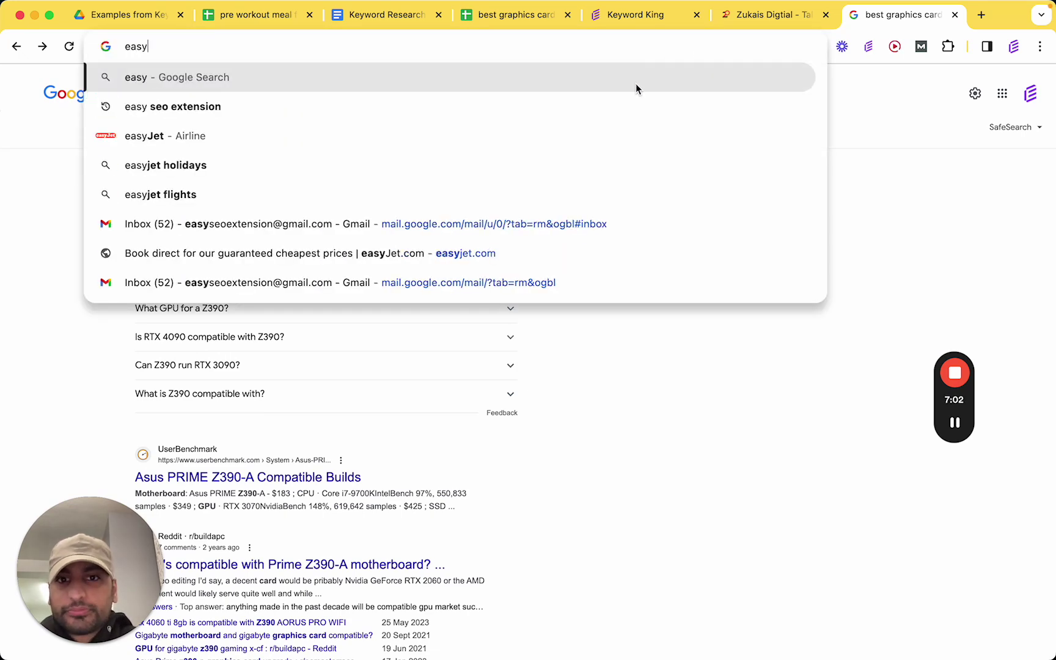
{"action": "key", "text": "Down"}
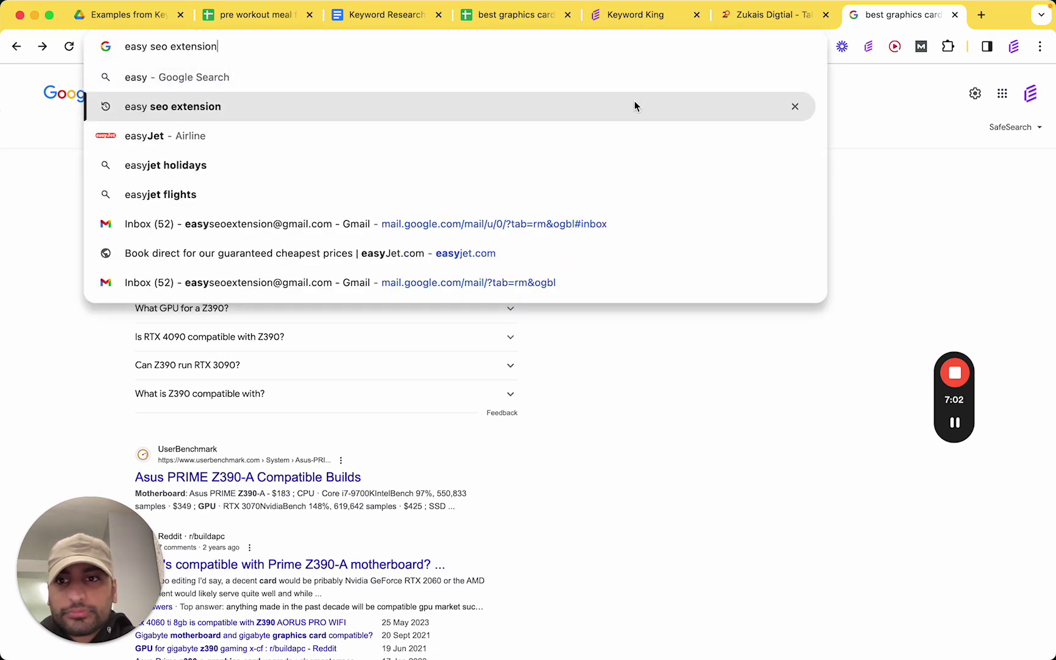
{"action": "key", "text": "Return"}
{"action": "scroll", "coordinate": [427, 468], "scroll_direction": "down", "scroll_amount": 12}
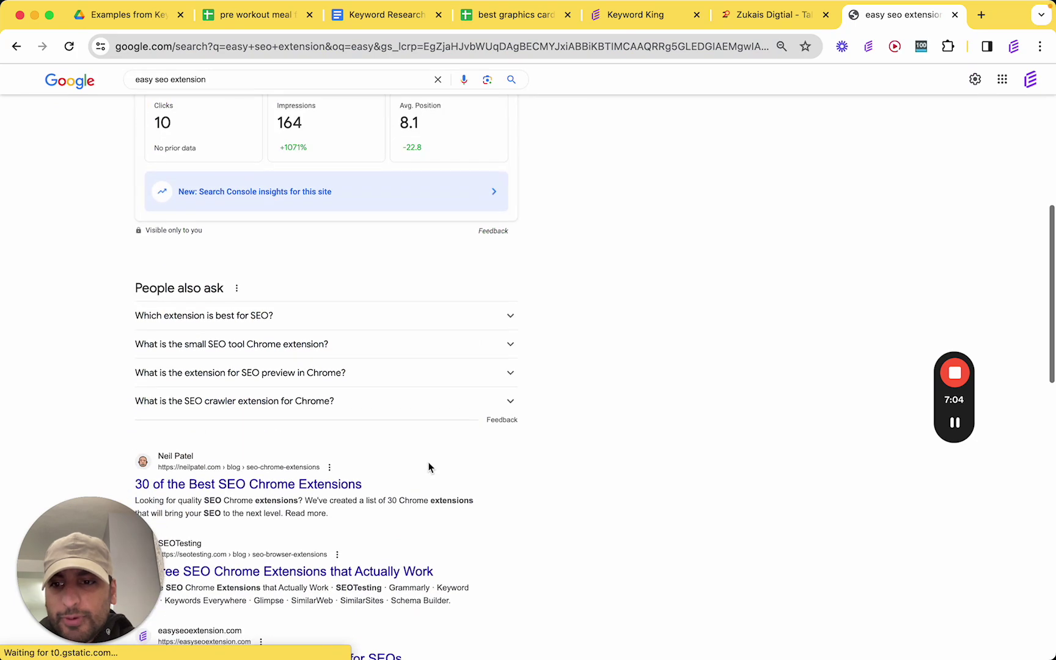
{"action": "left_click", "coordinate": [352, 360]}
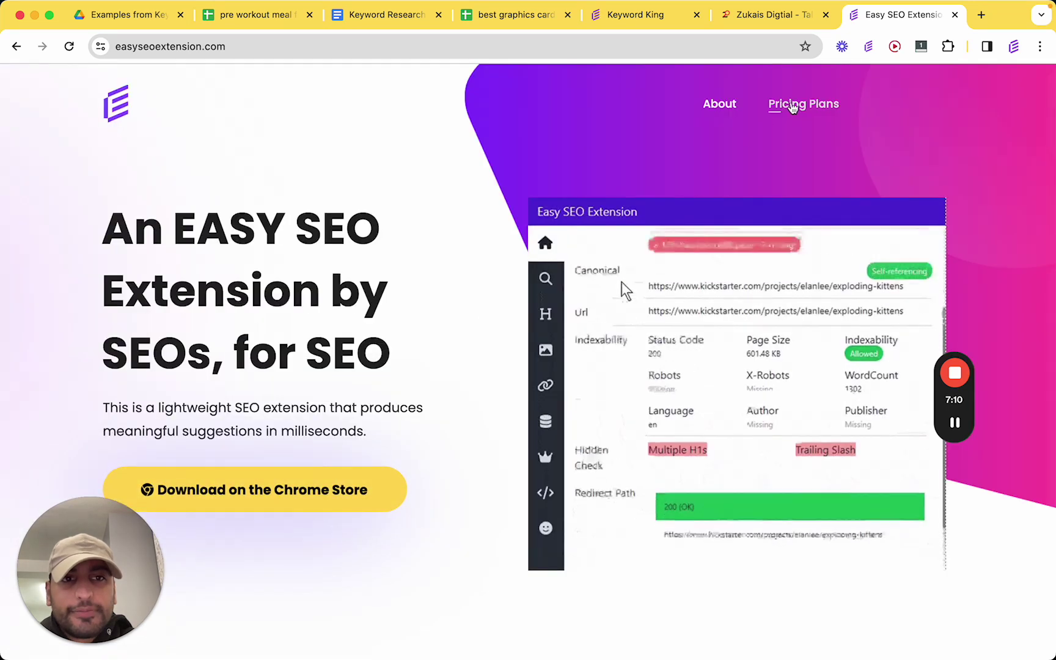
On the Pricing Plans page, highlight the 7 Day Trial, Champ Plan 17$ and Master Plan details.
{"action": "left_click", "coordinate": [793, 103]}
{"action": "scroll", "coordinate": [496, 435], "scroll_direction": "down", "scroll_amount": 3}
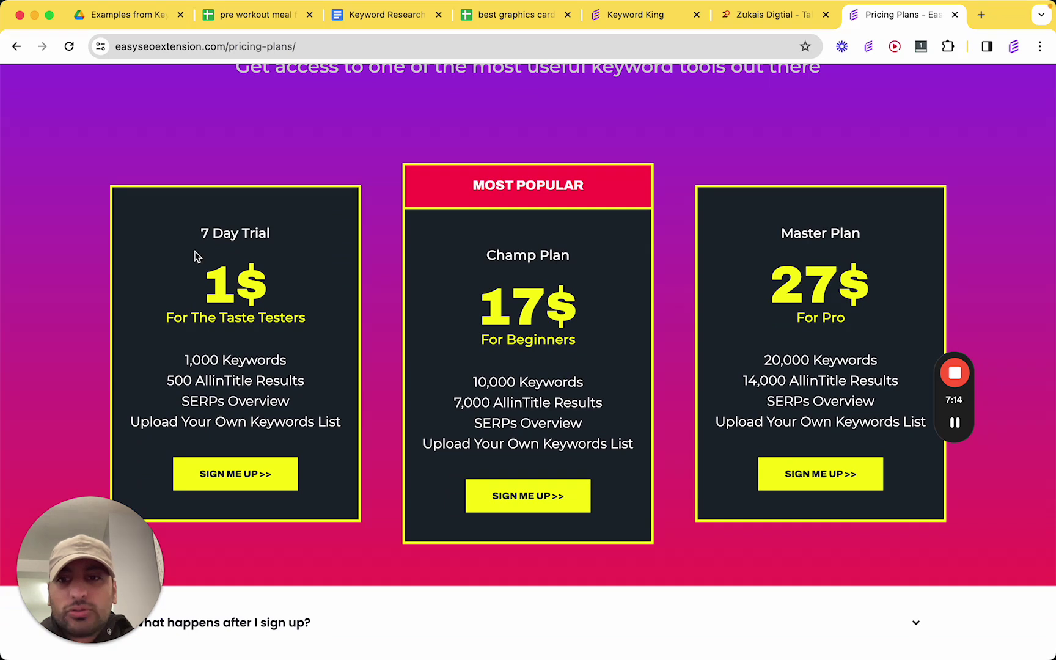
{"action": "left_click_drag", "start_coordinate": [201, 232], "coordinate": [244, 273]}
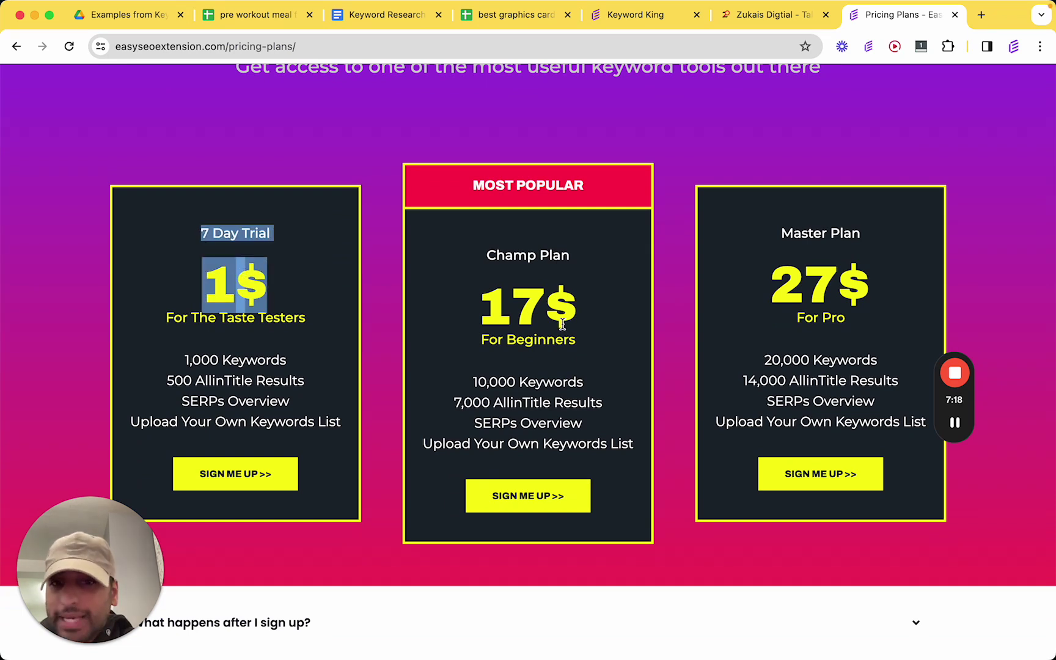
{"action": "double_click", "coordinate": [529, 306]}
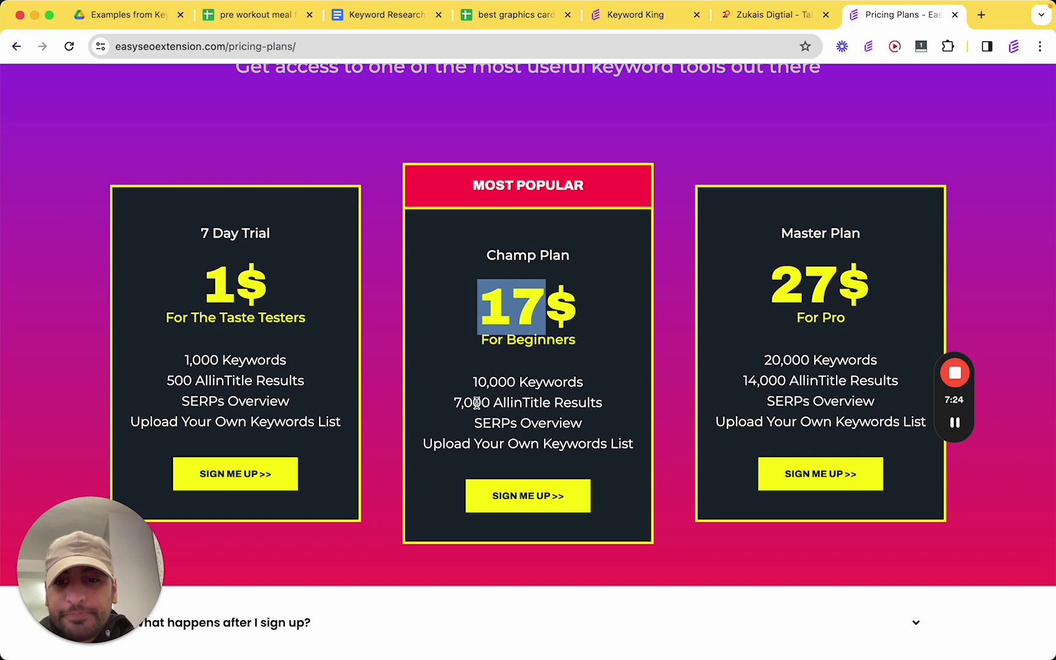
{"action": "triple_click", "coordinate": [493, 444]}
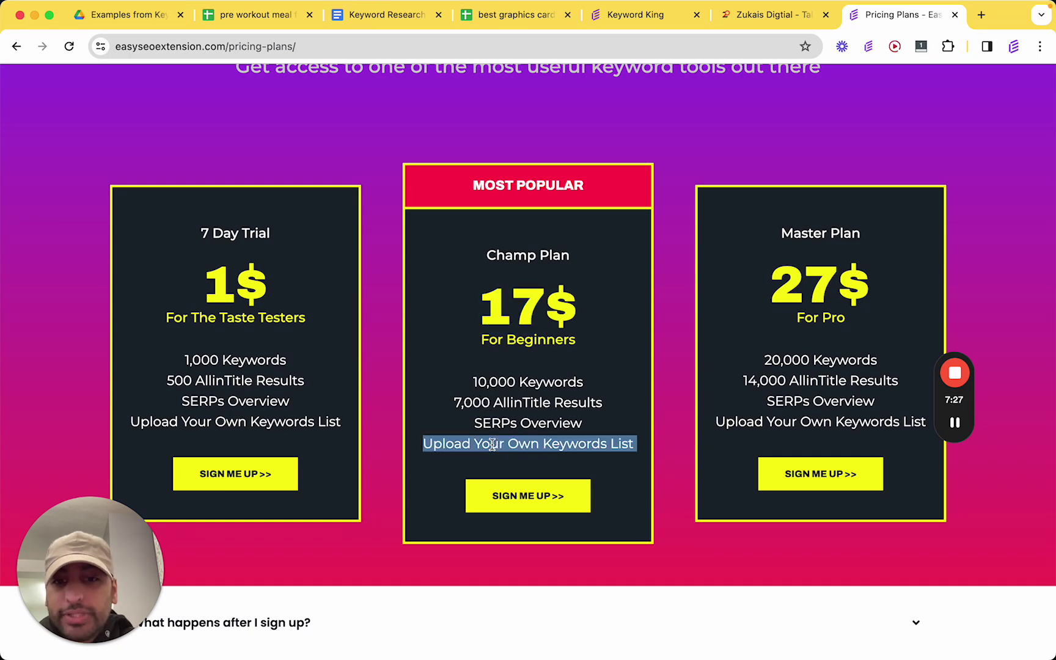
{"action": "left_click", "coordinate": [611, 16]}
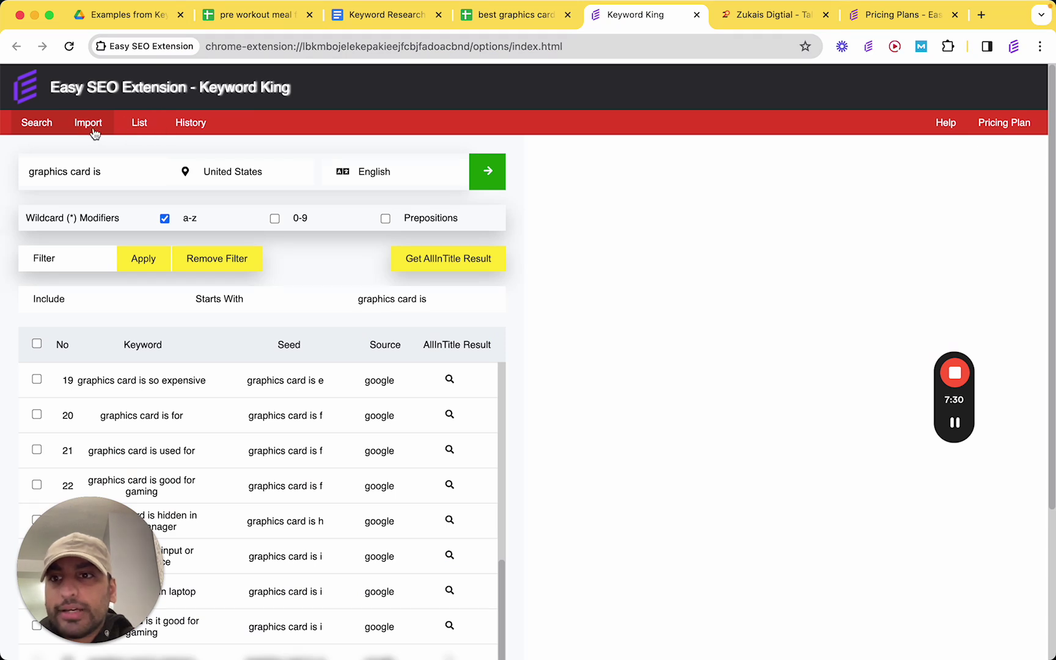
{"action": "left_click", "coordinate": [879, 17]}
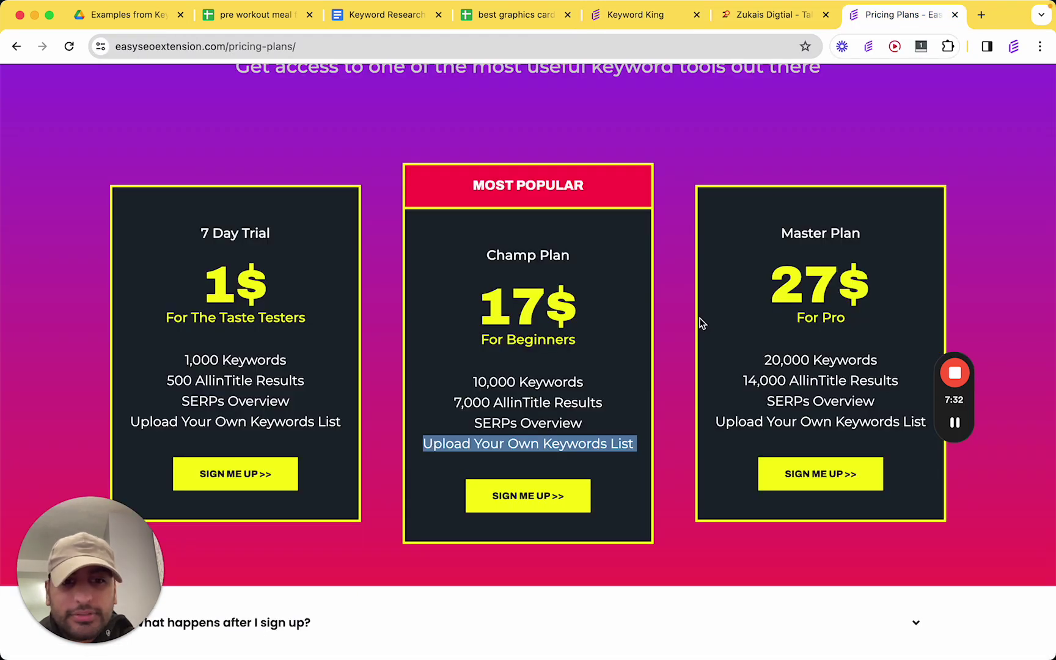
{"action": "left_click_drag", "start_coordinate": [788, 231], "coordinate": [801, 434]}
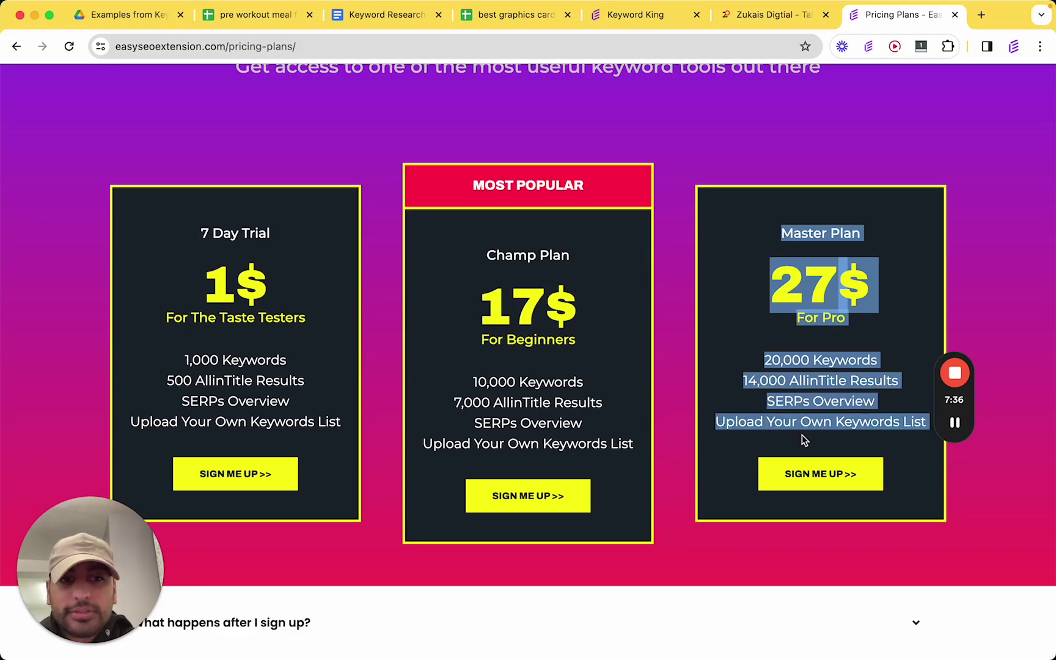
{"action": "left_click", "coordinate": [801, 434]}
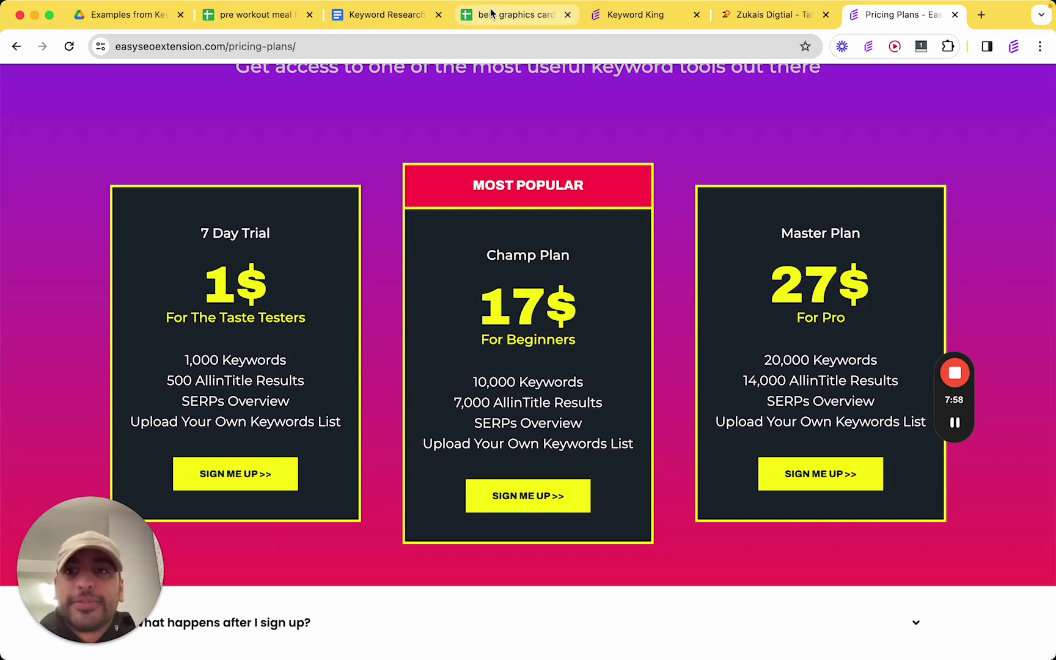
Move from the Keyword Research doc and Keyword King to the 'pre workout meal for' spreadsheet.
{"action": "left_click", "coordinate": [394, 18]}
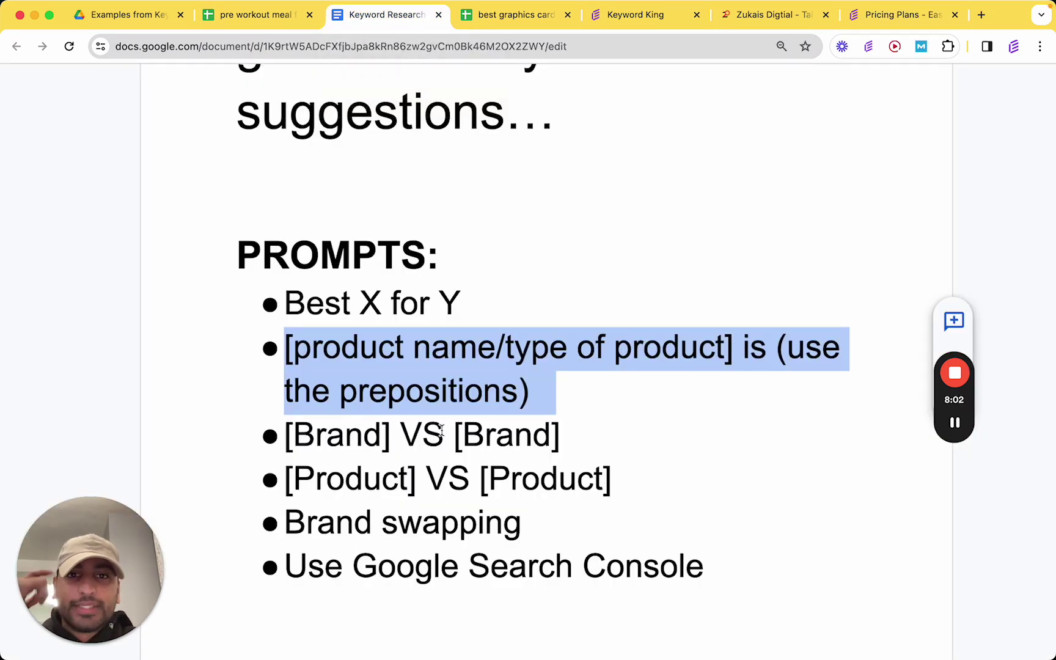
{"action": "left_click", "coordinate": [614, 17]}
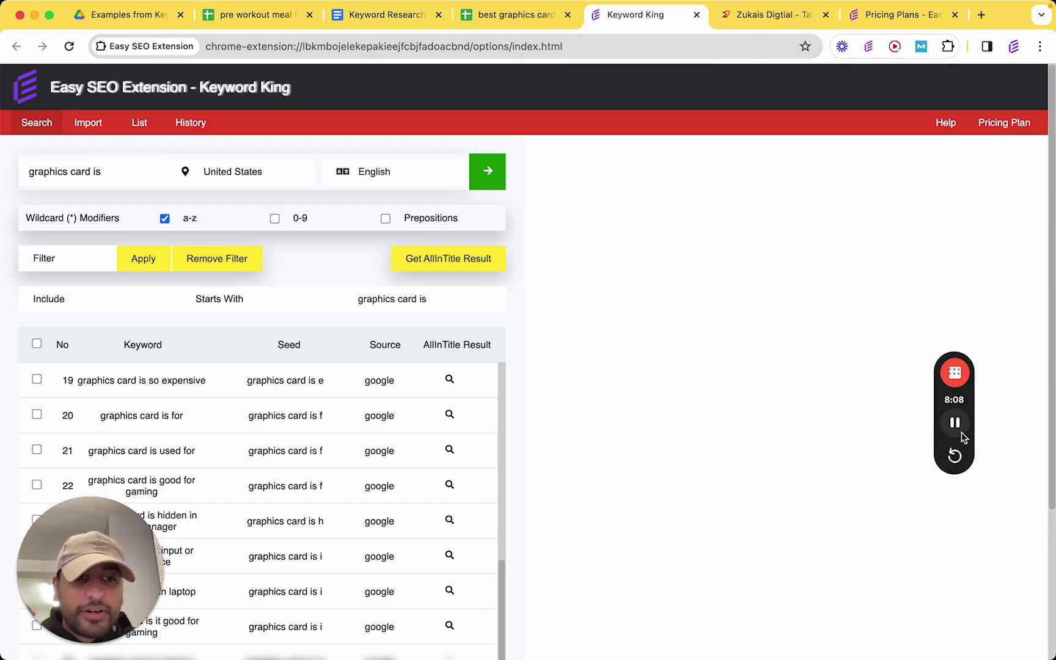
{"action": "key", "text": "super+2"}
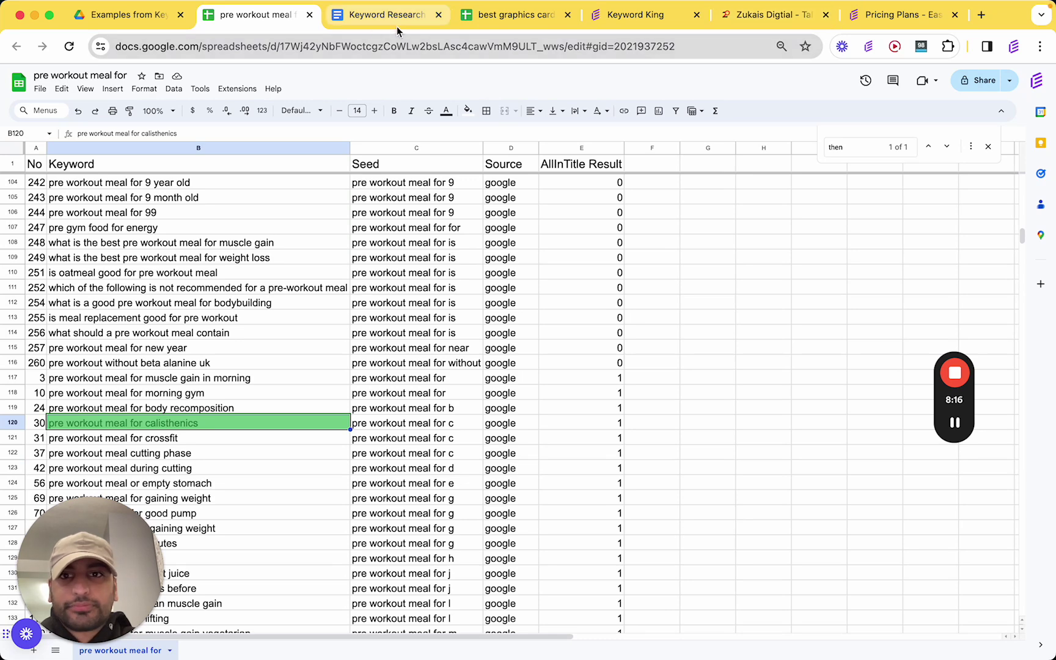
Search Google for the pasted keyword 'pre workout meal for calisthenics'.
{"action": "left_click", "coordinate": [918, 21]}
{"action": "left_click", "coordinate": [619, 48]}
{"action": "type", "text": "pre workout meal for calisthenics"}
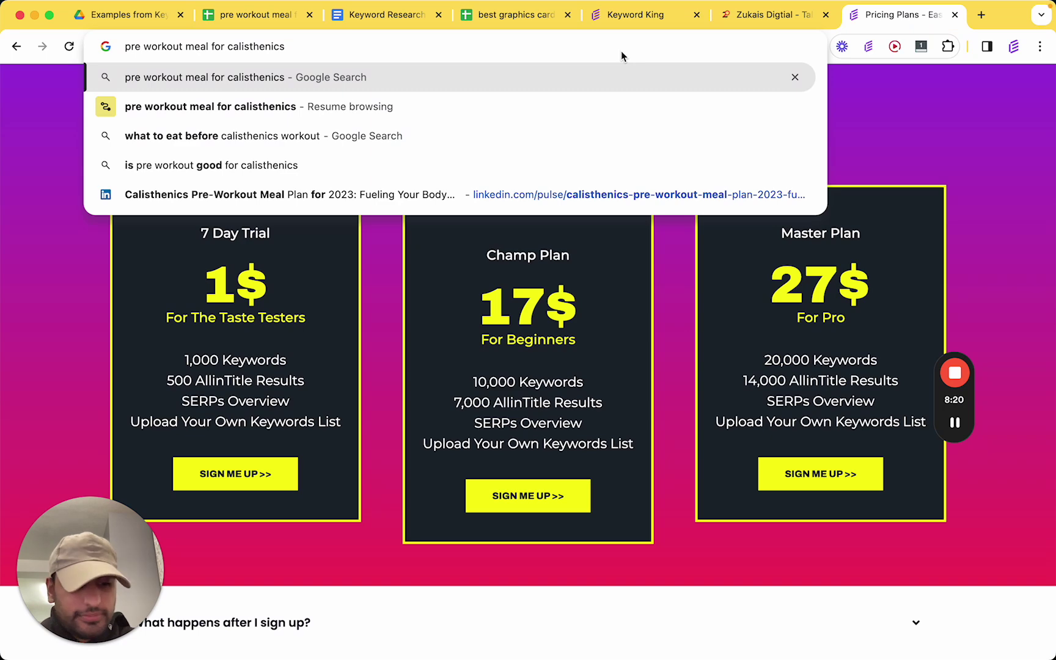
{"action": "key", "text": "Return"}
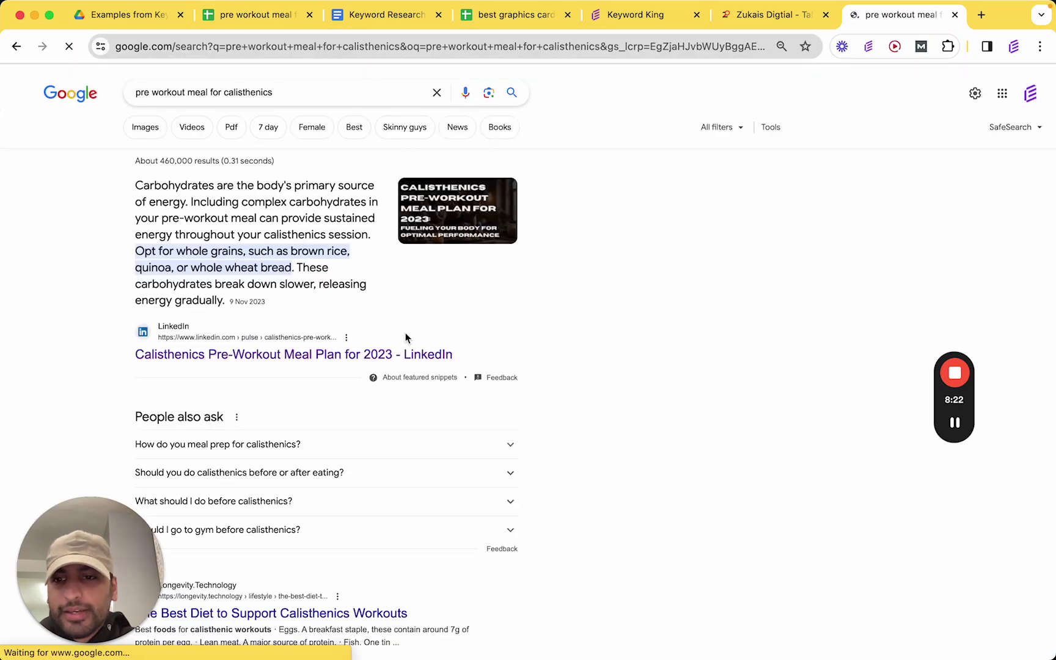
{"action": "scroll", "coordinate": [405, 333], "scroll_direction": "down", "scroll_amount": 1}
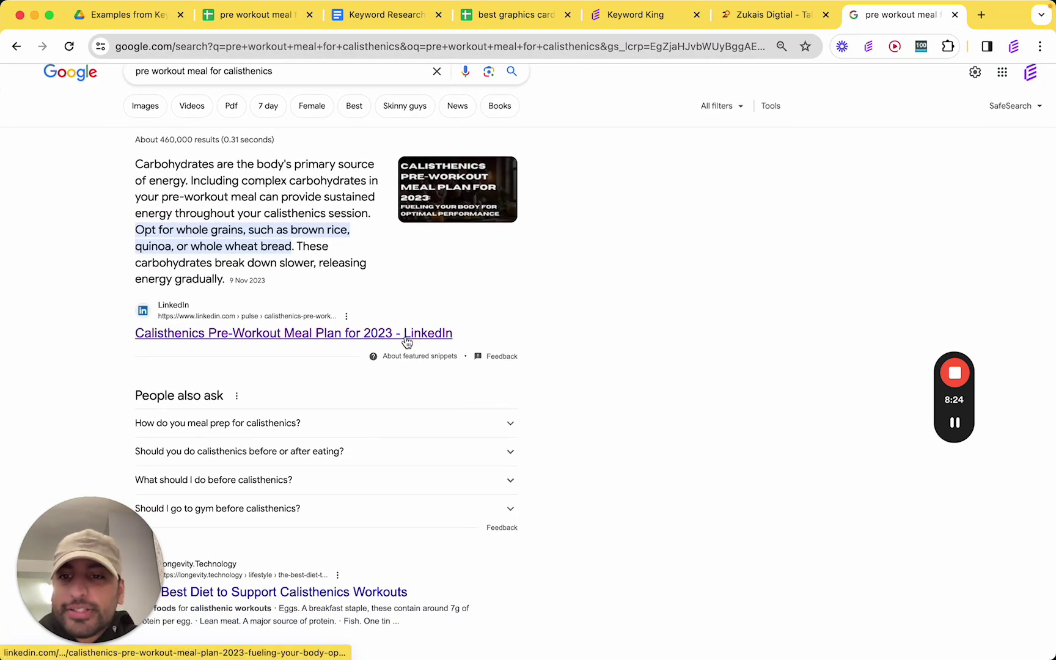
{"action": "scroll", "coordinate": [406, 342], "scroll_direction": "up", "scroll_amount": 1}
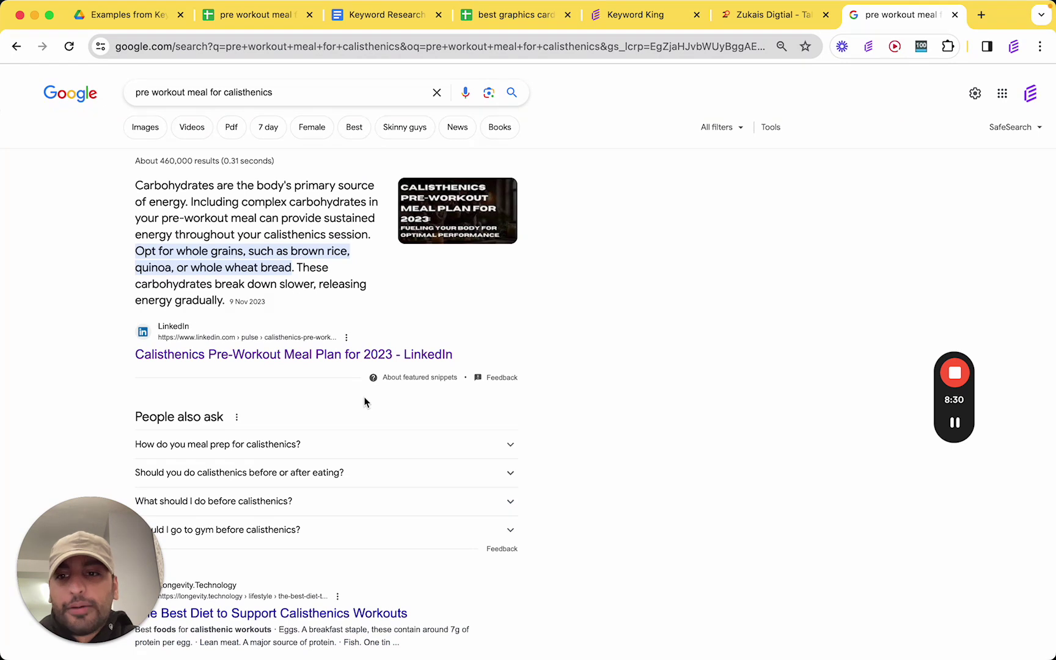
Open the LinkedIn calisthenics meal plan result, then return to the search results.
{"action": "left_click_drag", "start_coordinate": [115, 338], "coordinate": [115, 344]}
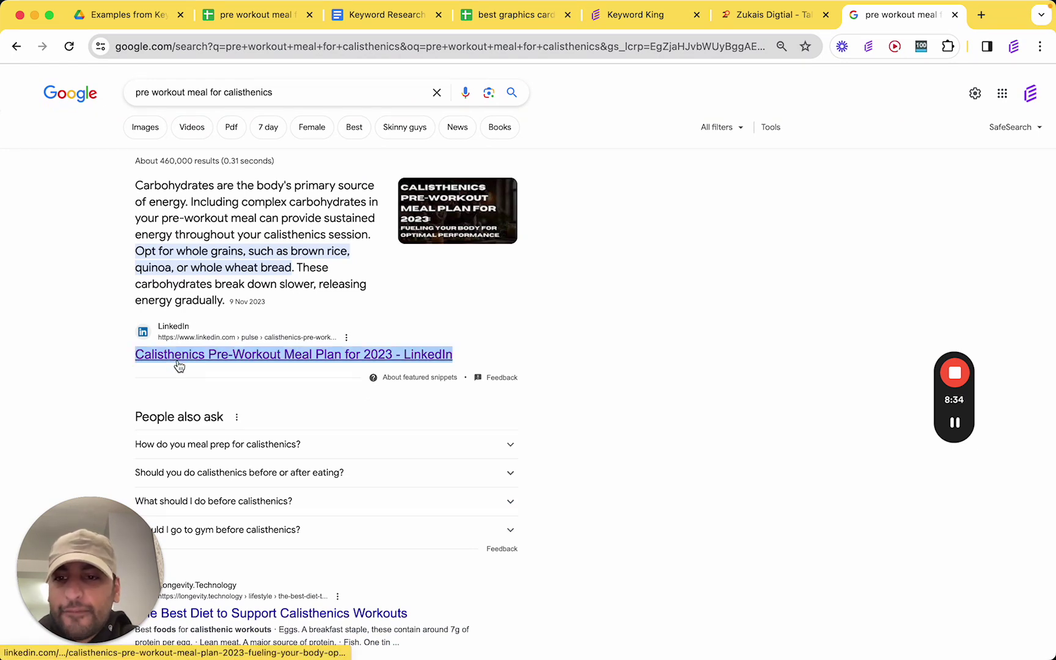
{"action": "scroll", "coordinate": [177, 366], "scroll_direction": "down", "scroll_amount": 3}
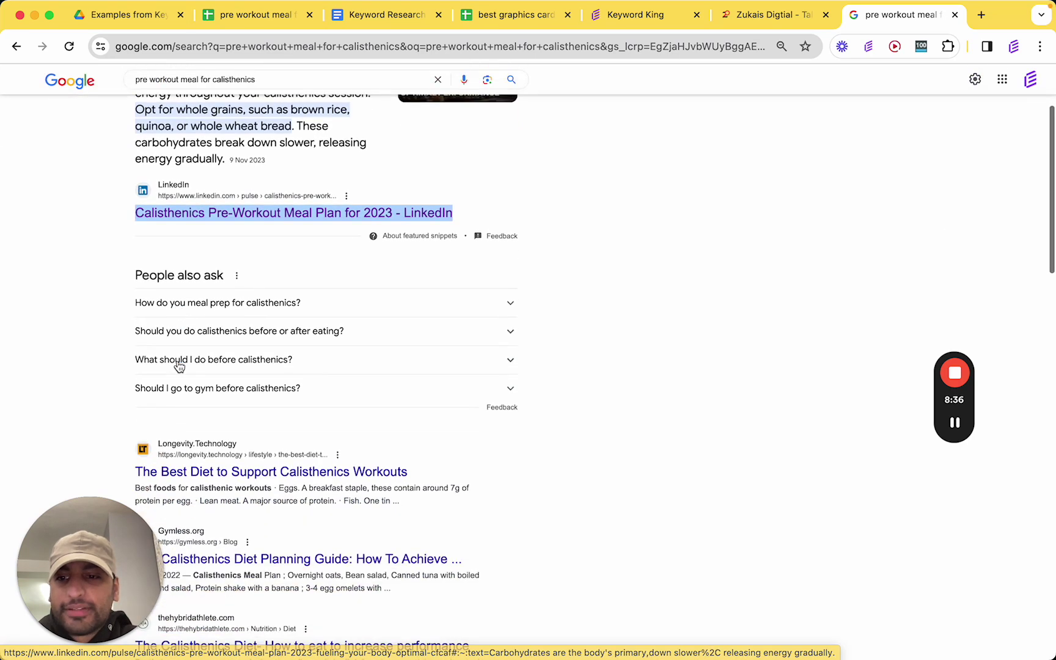
{"action": "scroll", "coordinate": [178, 364], "scroll_direction": "up", "scroll_amount": 3}
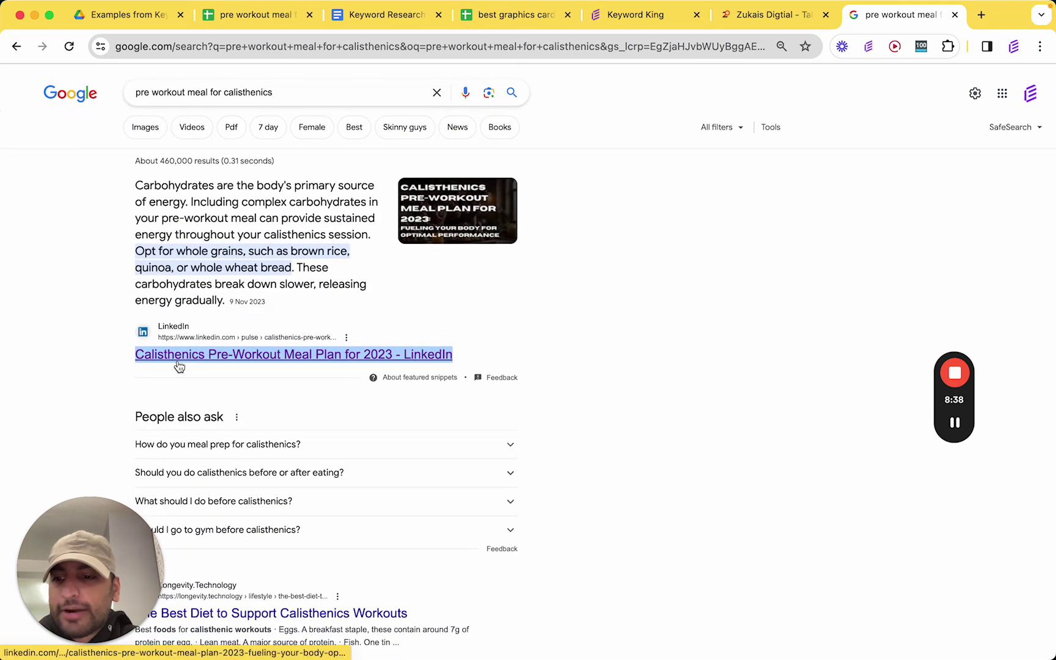
{"action": "triple_click", "coordinate": [127, 351]}
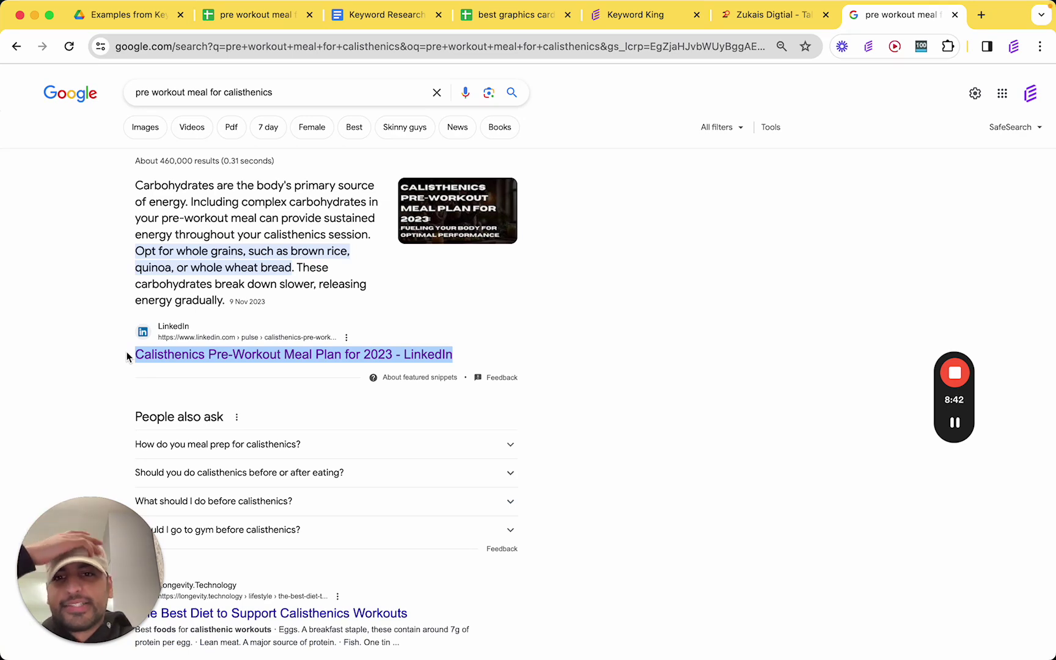
{"action": "left_click", "coordinate": [154, 355]}
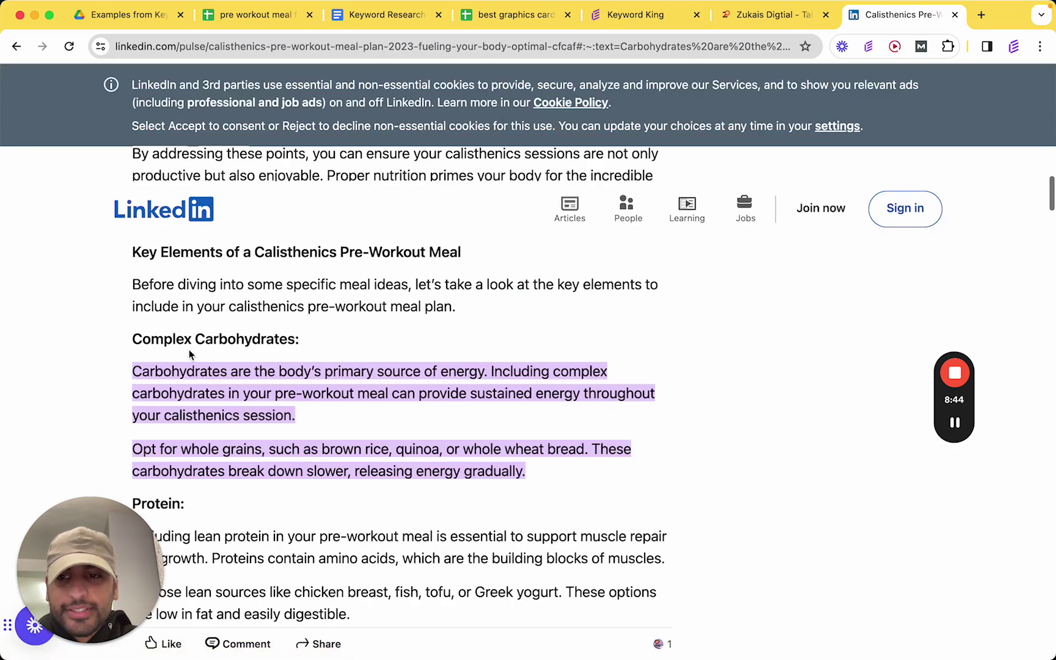
{"action": "key", "text": "super+bracketleft"}
{"action": "scroll", "coordinate": [242, 339], "scroll_direction": "down", "scroll_amount": 1}
{"action": "scroll", "coordinate": [242, 339], "scroll_direction": "down", "scroll_amount": 5}
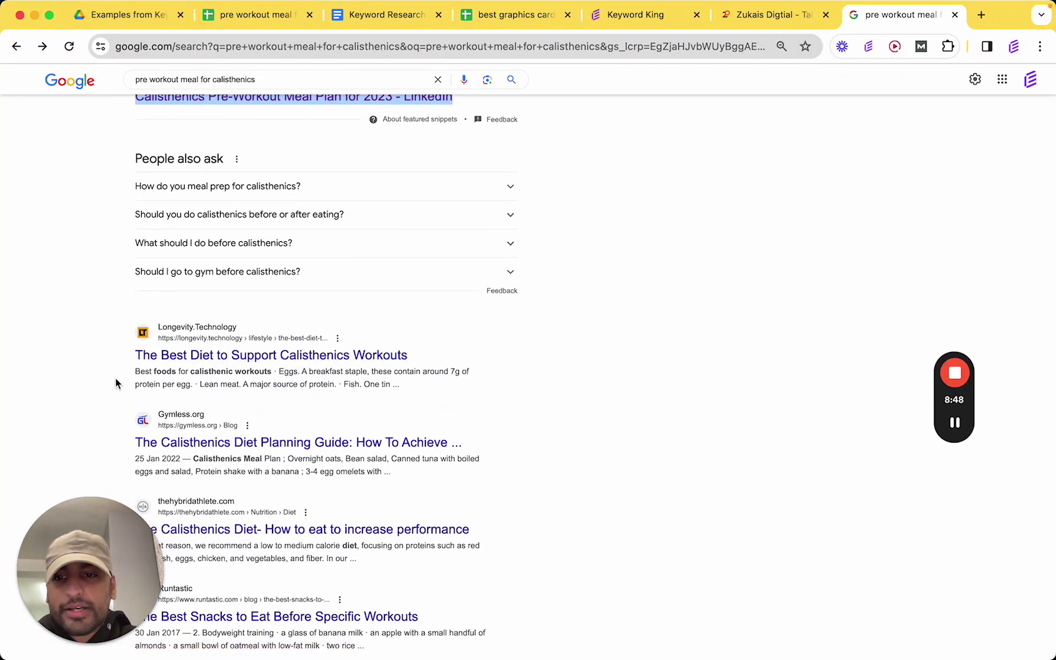
Open the Longevity.Technology article, dismiss cookies and the NMN popup, and find 'pre workout' in it.
{"action": "left_click", "coordinate": [139, 355]}
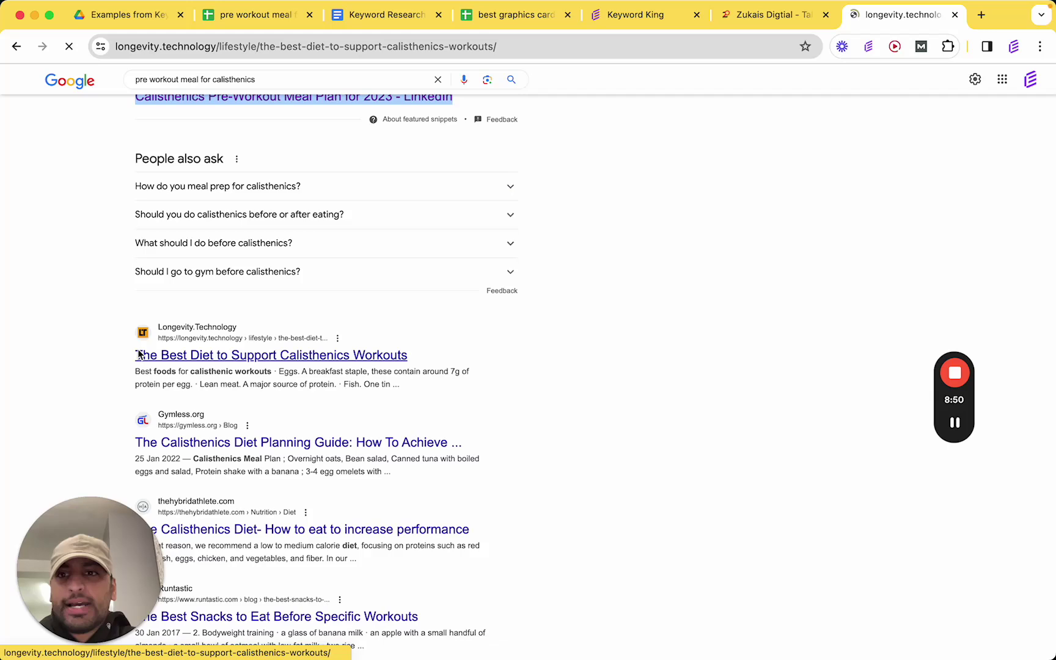
{"action": "key", "text": "super+f"}
{"action": "type", "text": "pre wo"}
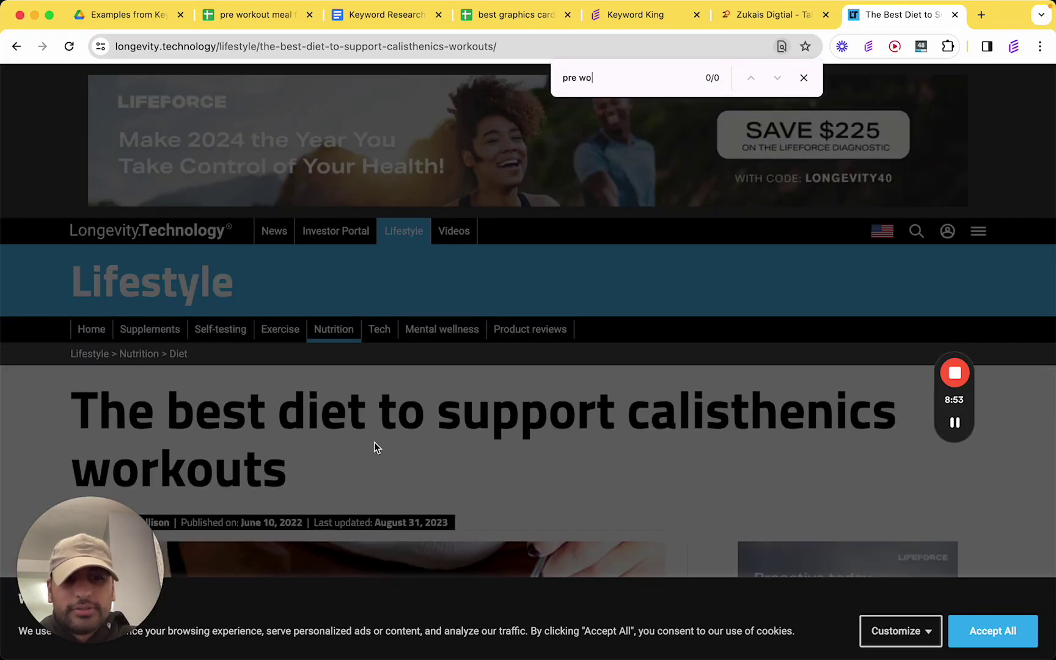
{"action": "left_click", "coordinate": [1011, 636]}
{"action": "type", "text": "o"}
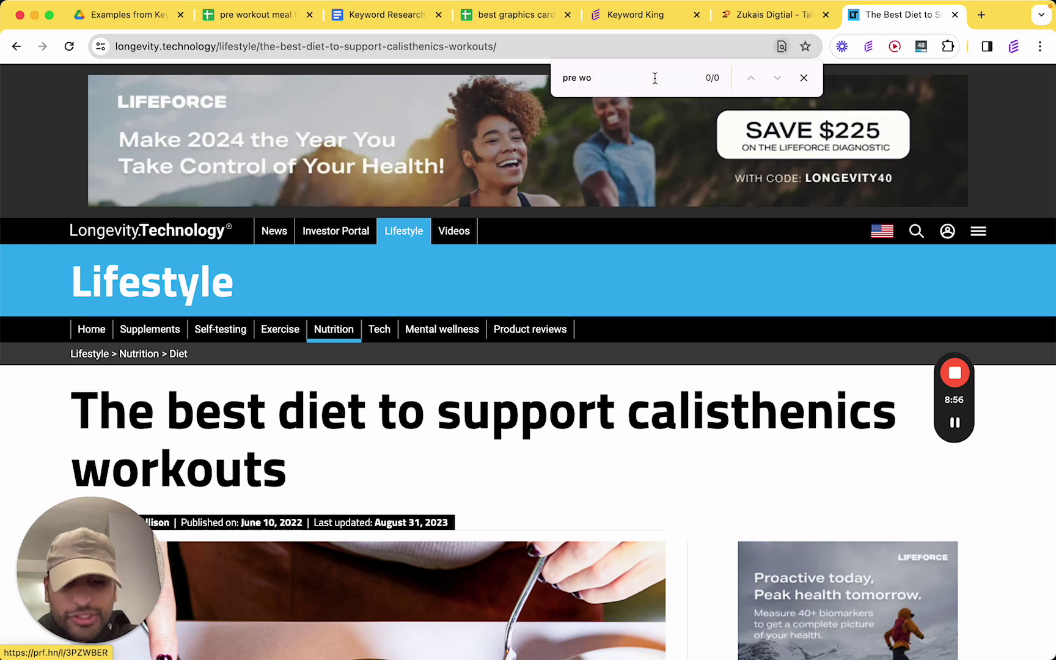
{"action": "type", "text": "rko"}
{"action": "key", "text": "BackSpace"}
{"action": "key", "text": "BackSpace"}
{"action": "key", "text": "BackSpace"}
{"action": "key", "text": "BackSpace"}
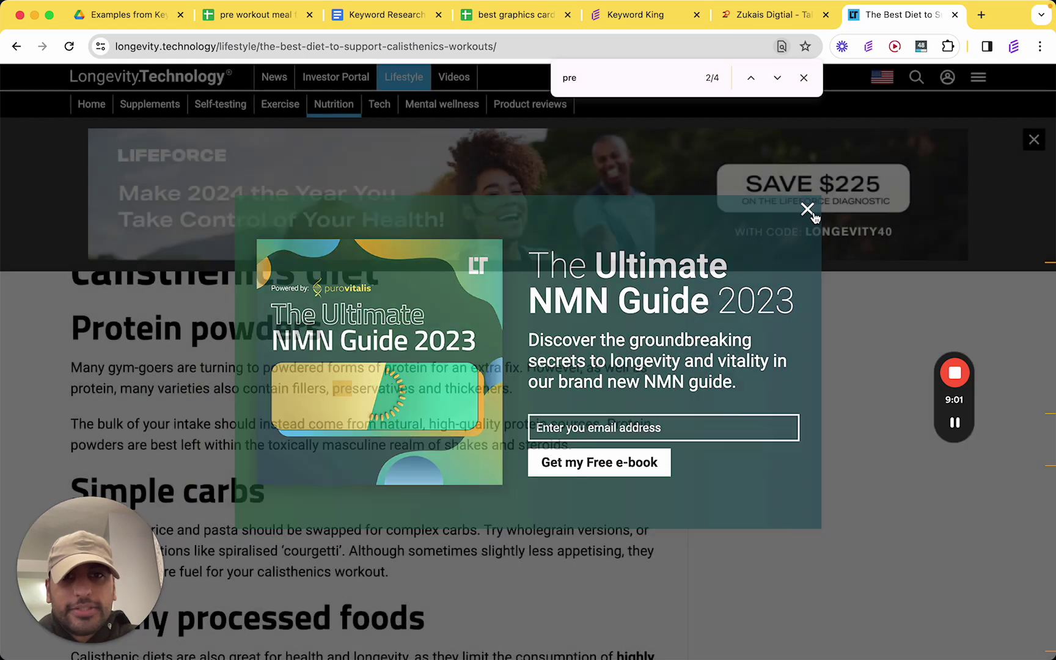
{"action": "left_click", "coordinate": [808, 210]}
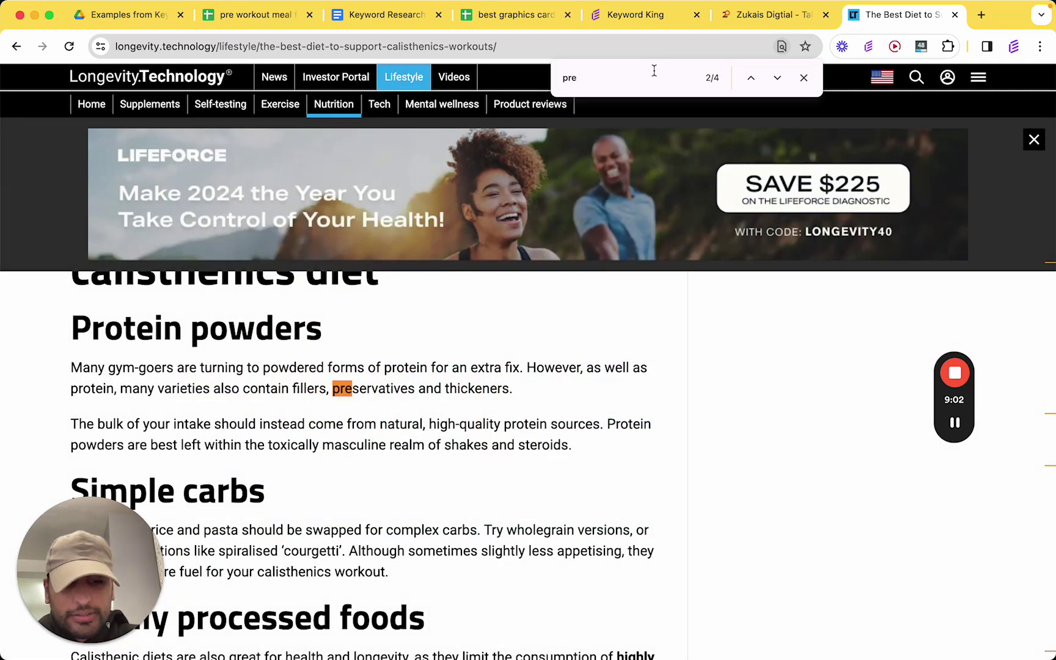
{"action": "type", "text": "-wo"}
{"action": "key", "text": "BackSpace"}
{"action": "key", "text": "BackSpace"}
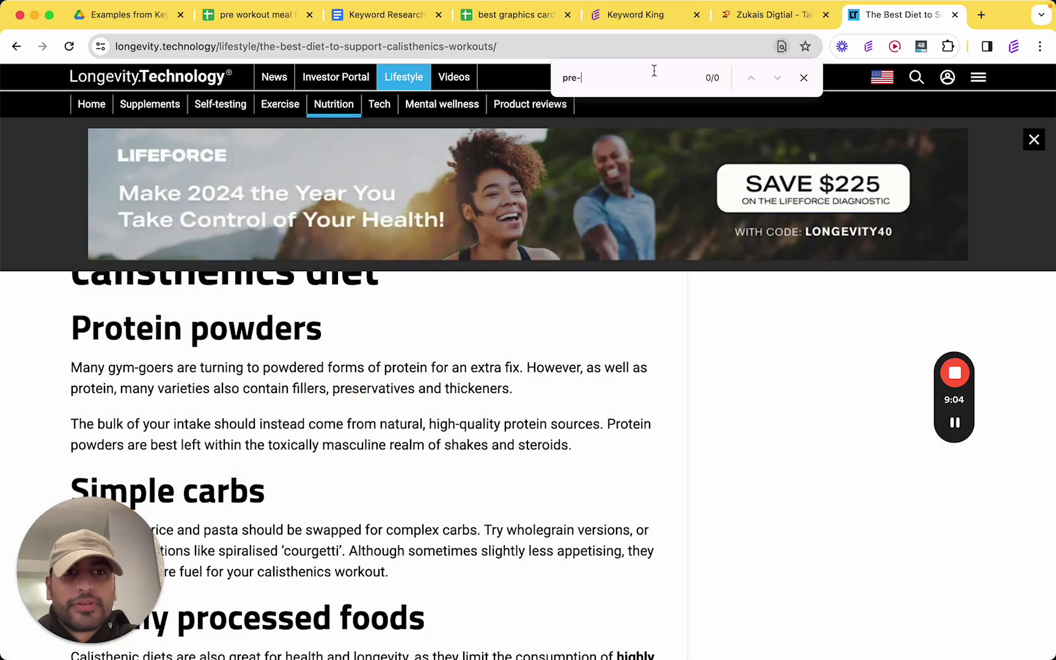
Back on the Google results, select the LinkedIn title and the featured snippet paragraph.
{"action": "key", "text": "BackSpace"}
{"action": "key", "text": "BackSpace"}
{"action": "key", "text": "BackSpace"}
{"action": "key", "text": "BackSpace"}
{"action": "scroll", "coordinate": [676, 239], "scroll_direction": "left", "scroll_amount": 5}
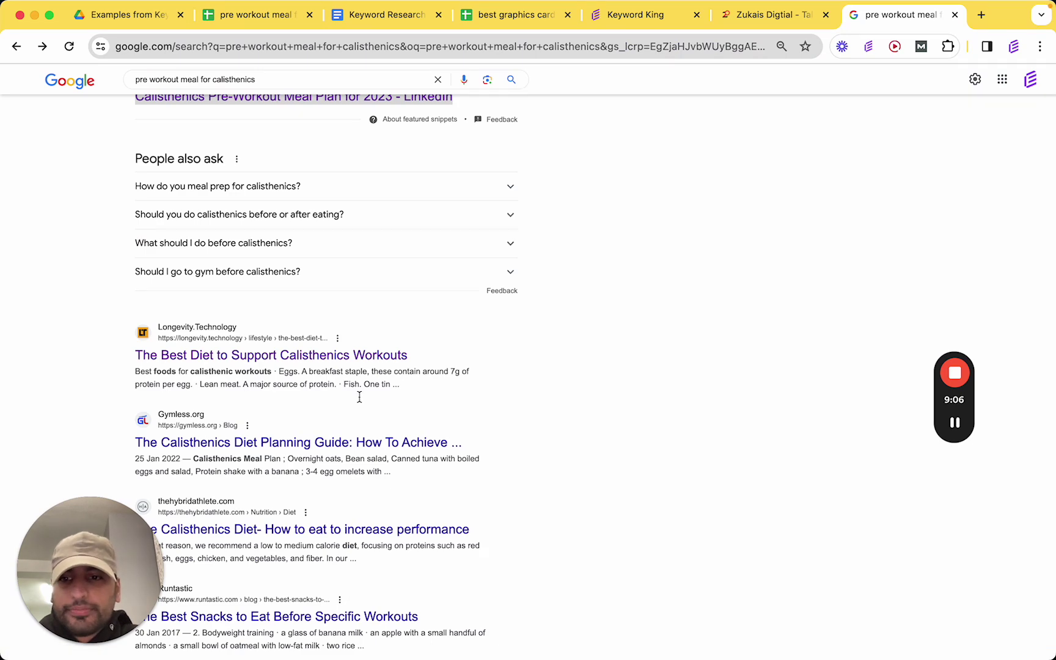
{"action": "scroll", "coordinate": [430, 202], "scroll_direction": "up", "scroll_amount": 3}
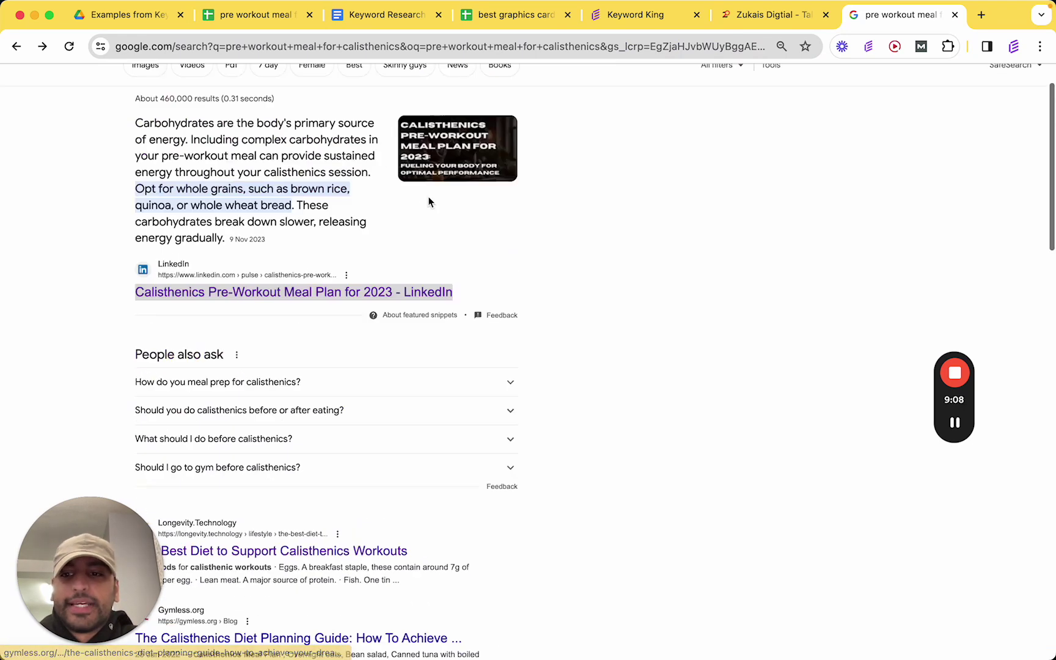
{"action": "scroll", "coordinate": [430, 201], "scroll_direction": "up", "scroll_amount": 1}
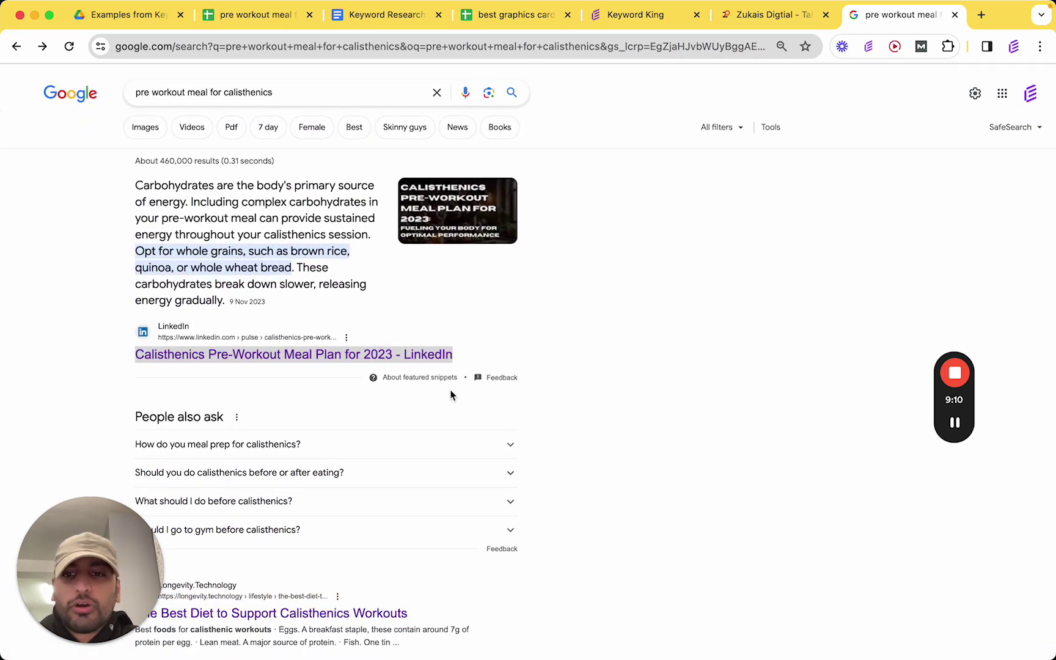
{"action": "double_click", "coordinate": [122, 346]}
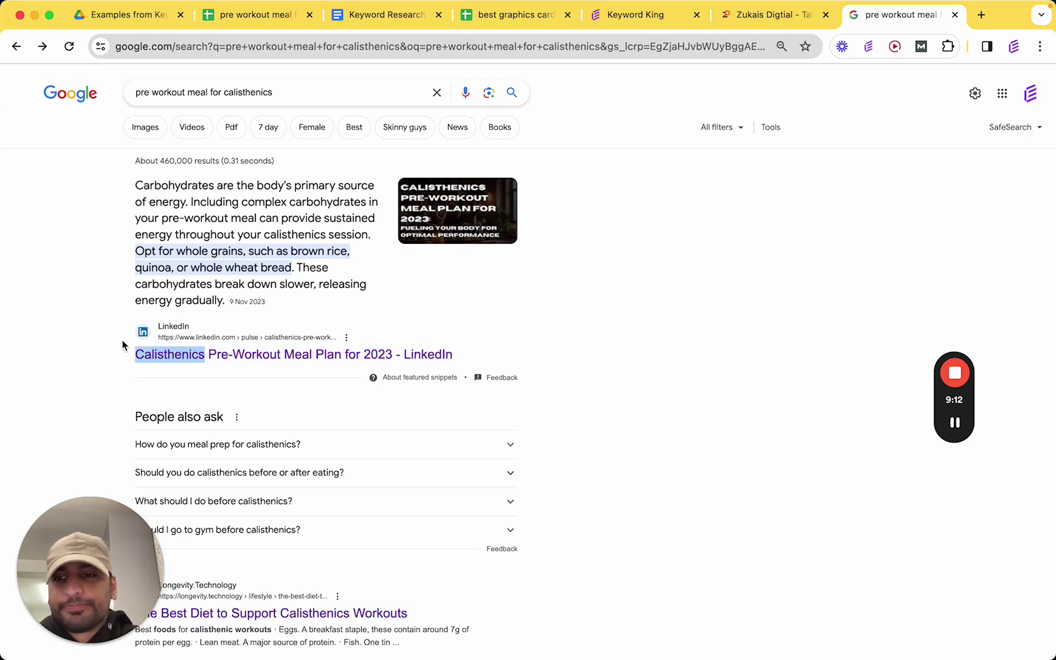
{"action": "left_click", "coordinate": [122, 345]}
{"action": "double_click", "coordinate": [284, 219]}
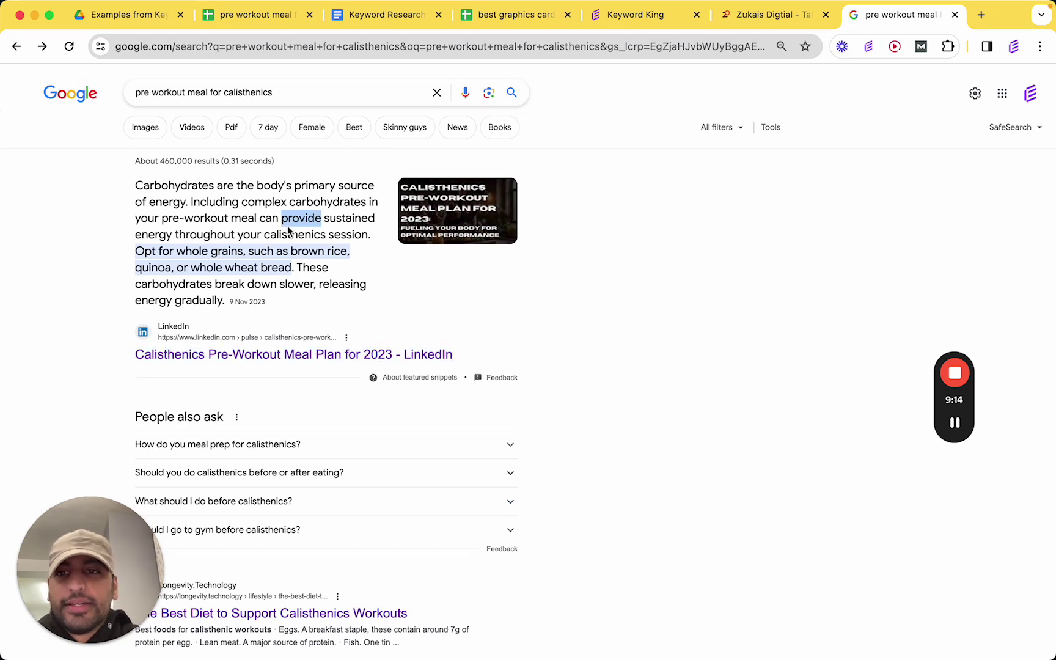
{"action": "left_click", "coordinate": [288, 230]}
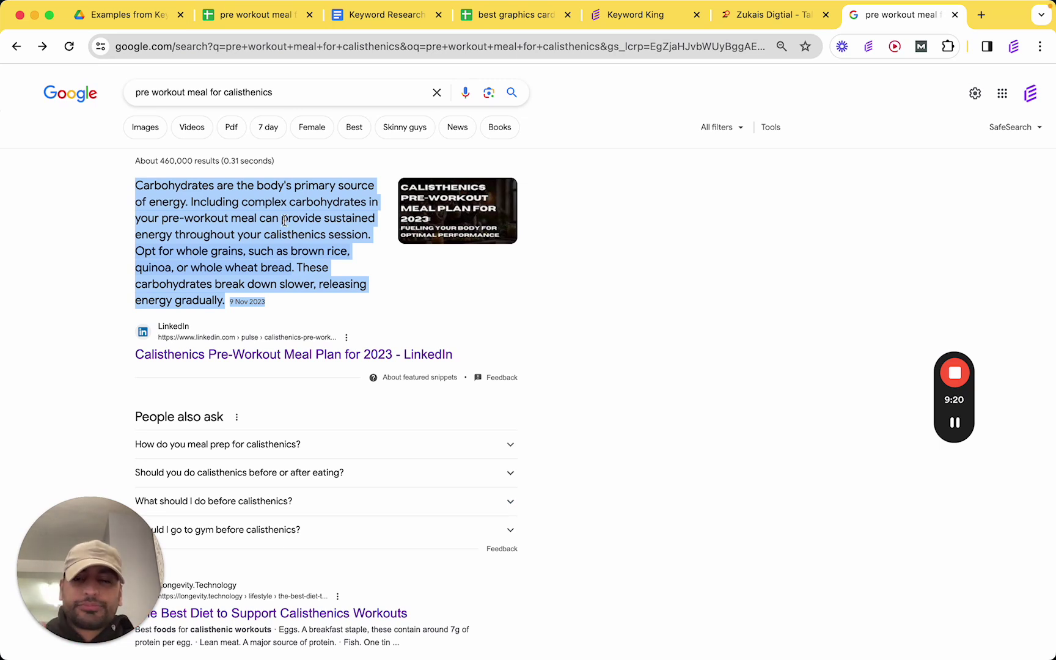
Open the 'best Mattresses for' spreadsheet from the Drive examples folder.
{"action": "left_click", "coordinate": [207, 15]}
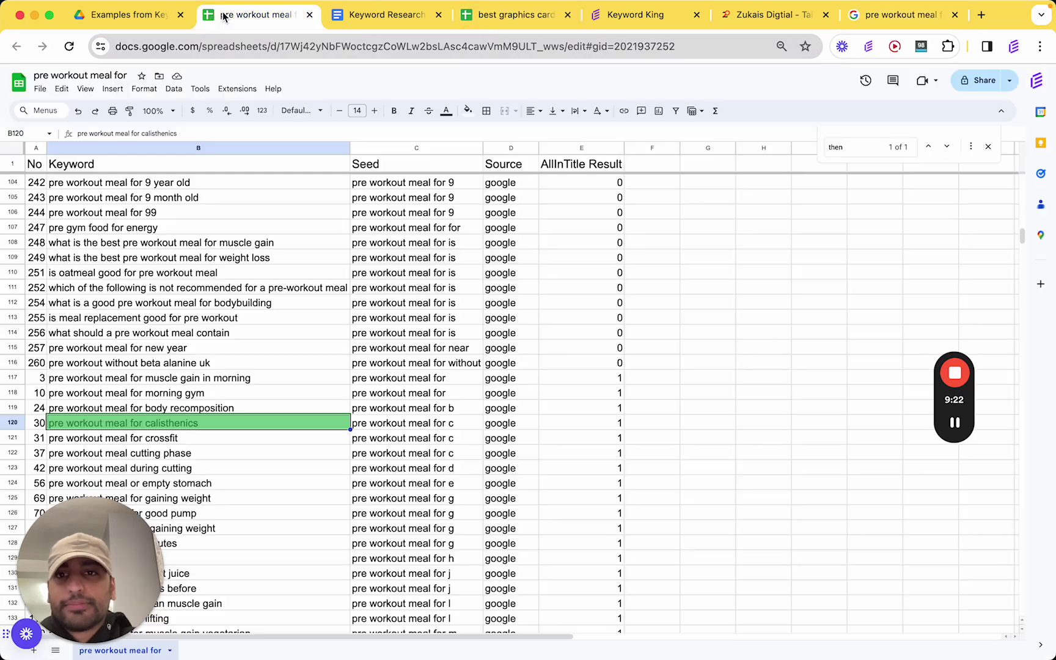
{"action": "left_click", "coordinate": [384, 19]}
{"action": "left_click", "coordinate": [305, 14]}
{"action": "left_click", "coordinate": [130, 15]}
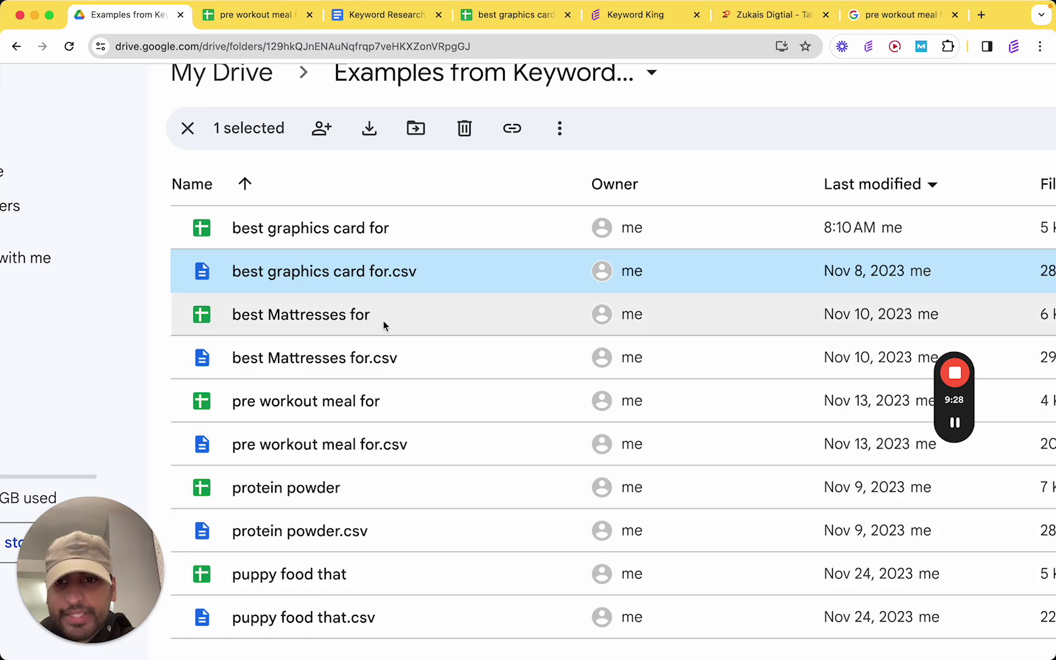
{"action": "double_click", "coordinate": [384, 325]}
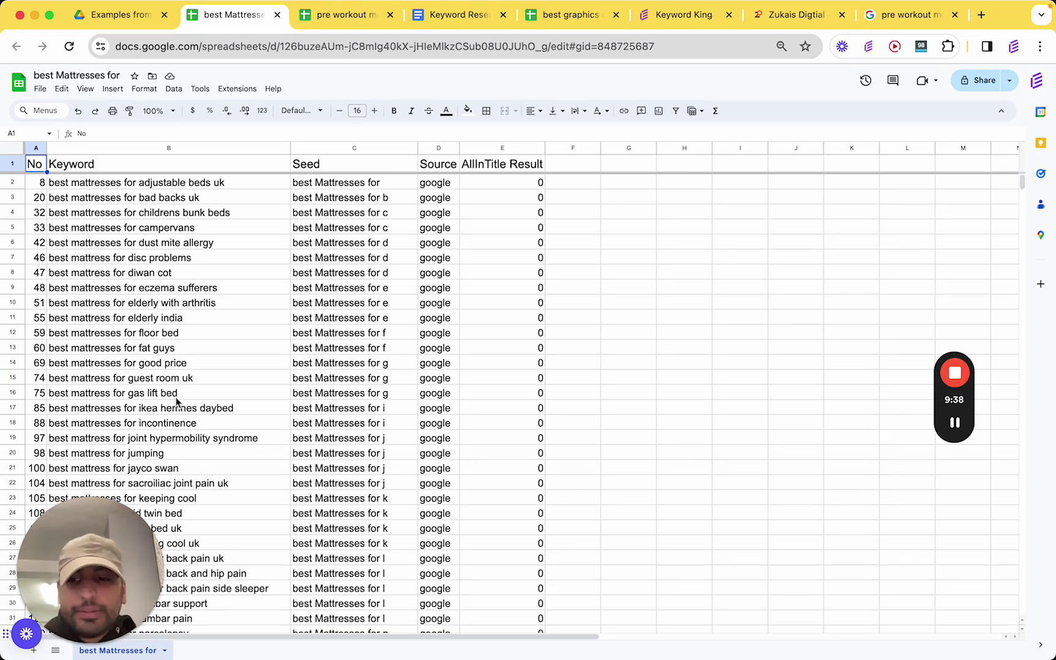
Replace the seed with 'graphics cards', swap a-z for the Prepositions modifier, and run the search.
{"action": "key", "text": "ctrl+Right"}
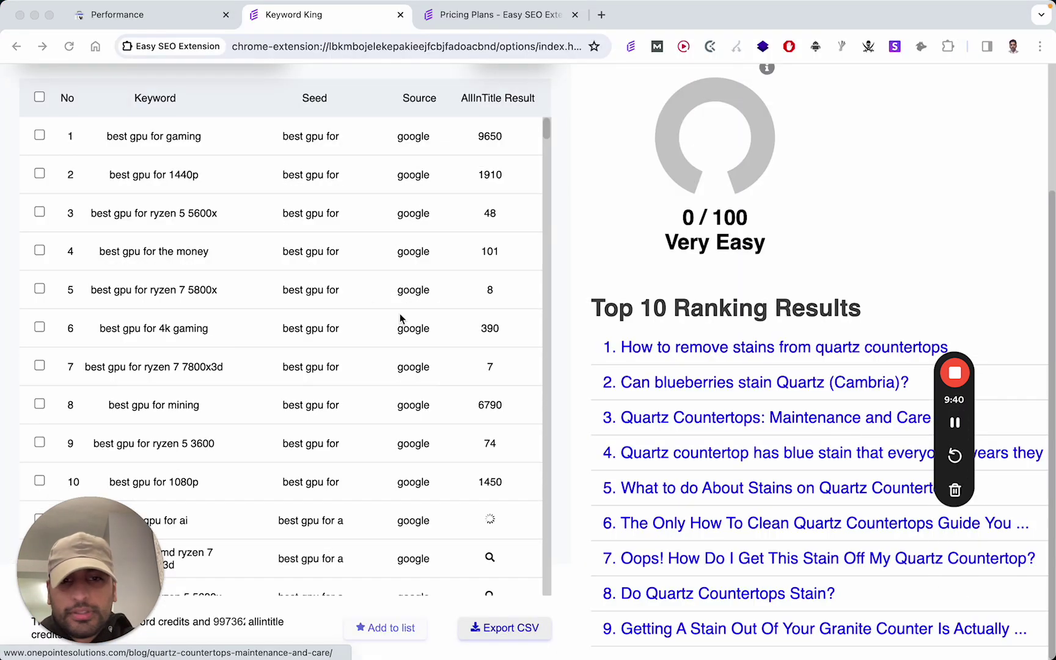
{"action": "scroll", "coordinate": [508, 233], "scroll_direction": "up", "scroll_amount": 5}
{"action": "triple_click", "coordinate": [89, 191]}
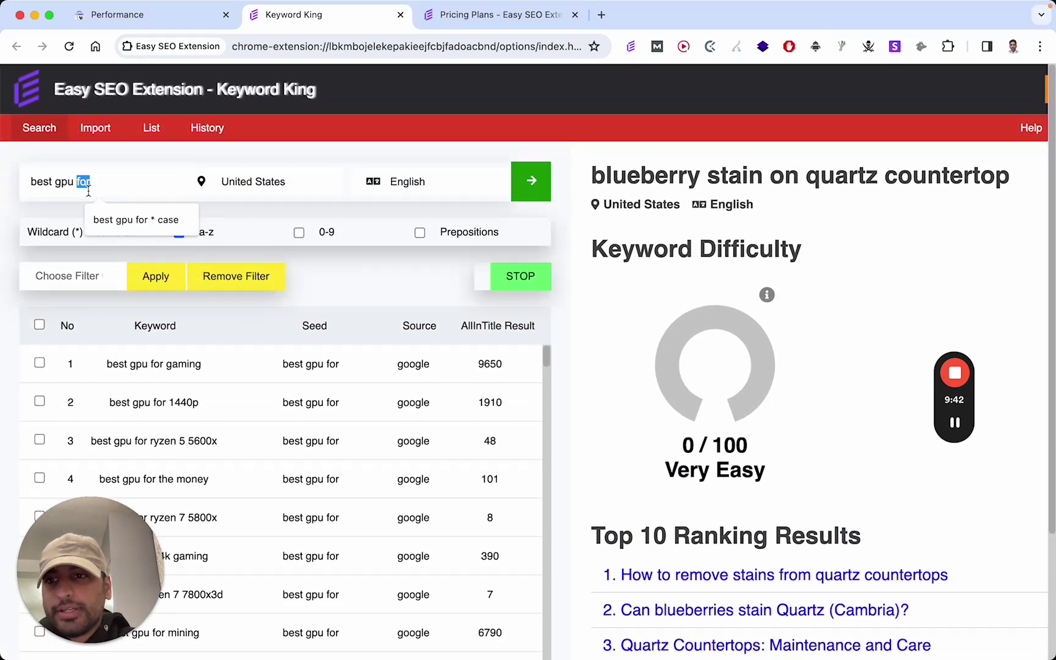
{"action": "type", "text": "p"}
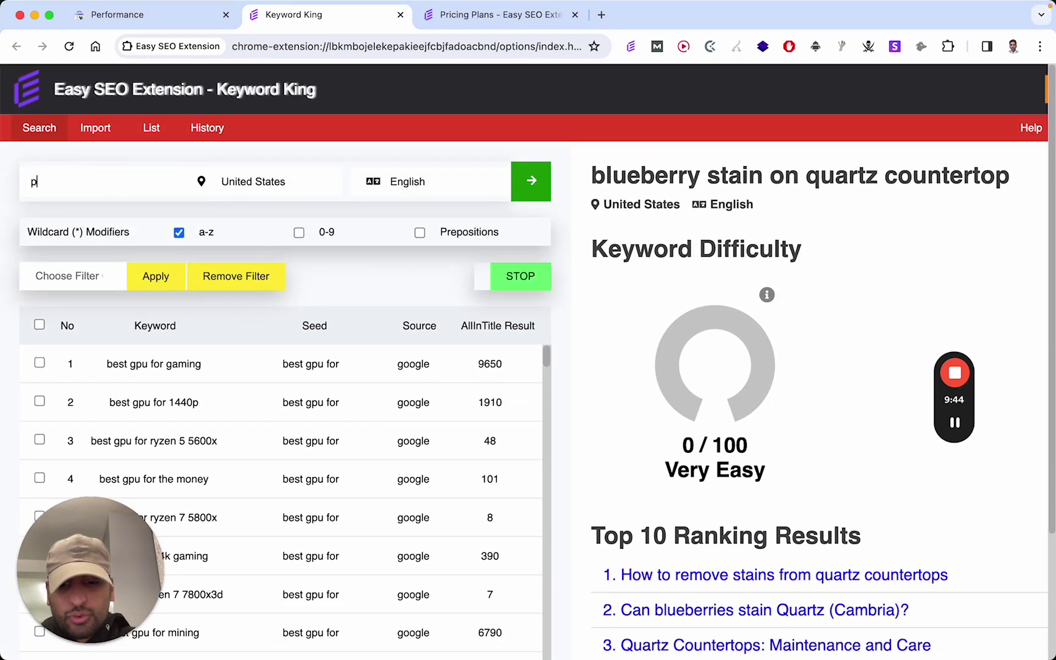
{"action": "key", "text": "BackSpace"}
{"action": "type", "text": "g"}
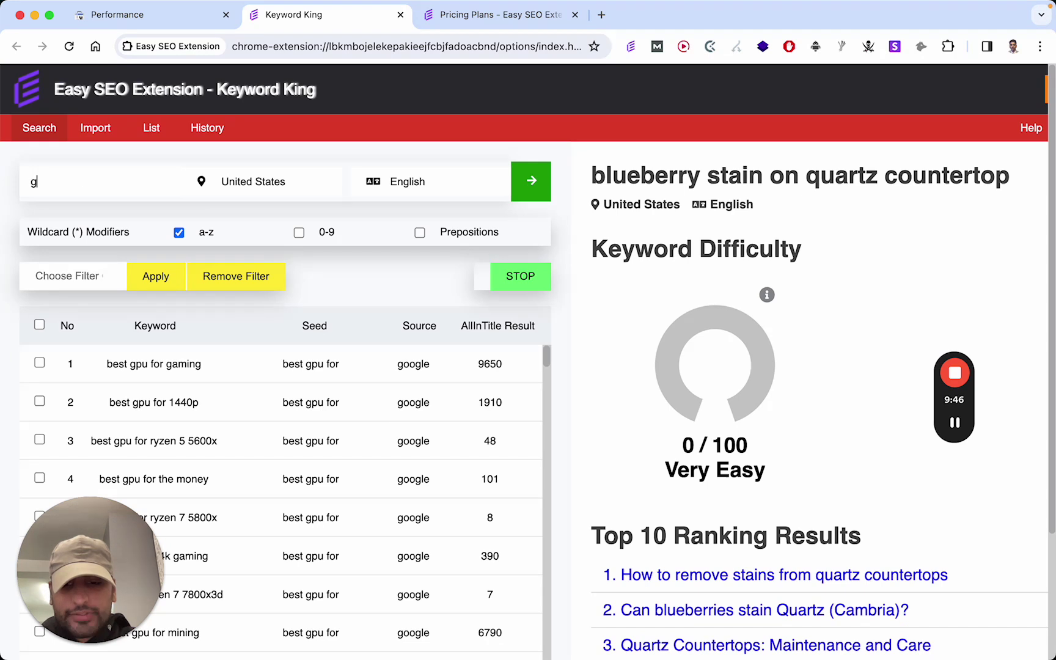
{"action": "type", "text": "raphics cards"}
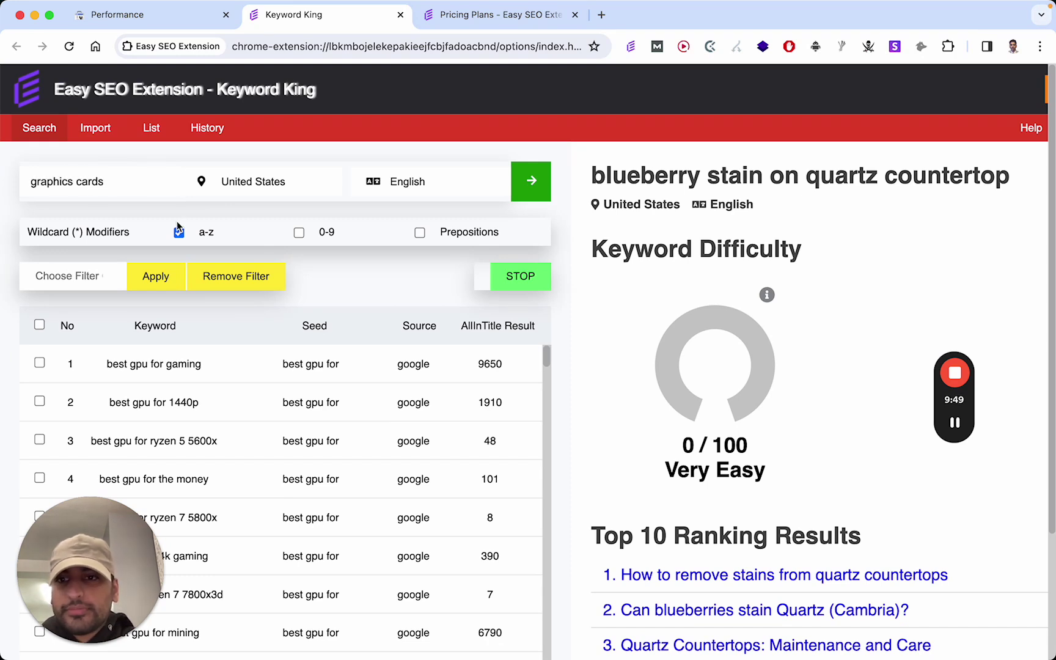
{"action": "left_click", "coordinate": [179, 233]}
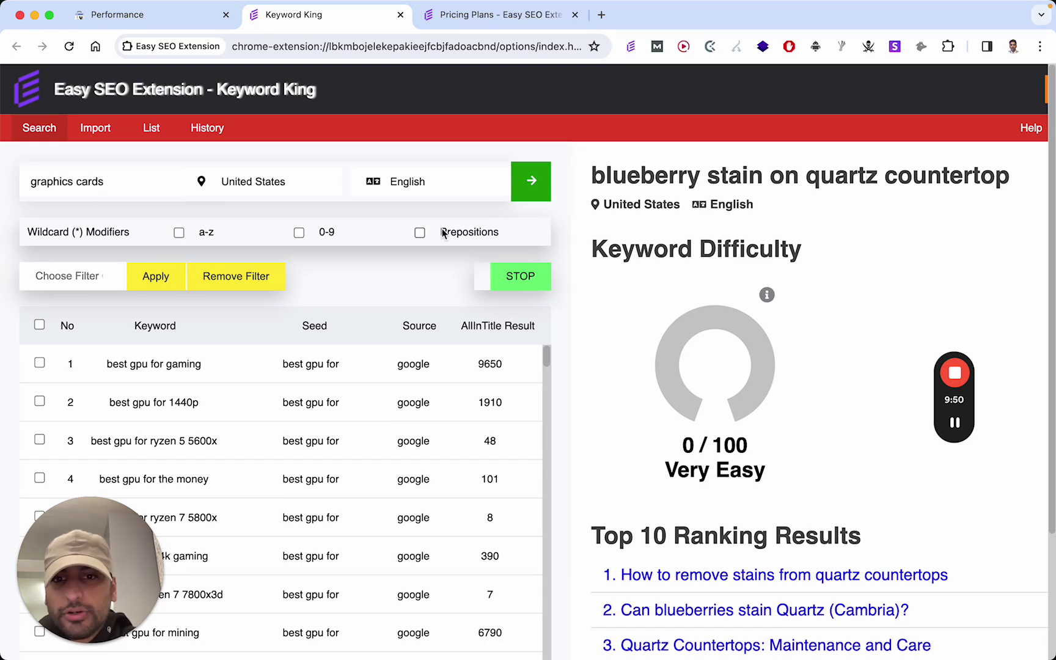
{"action": "left_click", "coordinate": [421, 234]}
{"action": "left_click", "coordinate": [530, 179]}
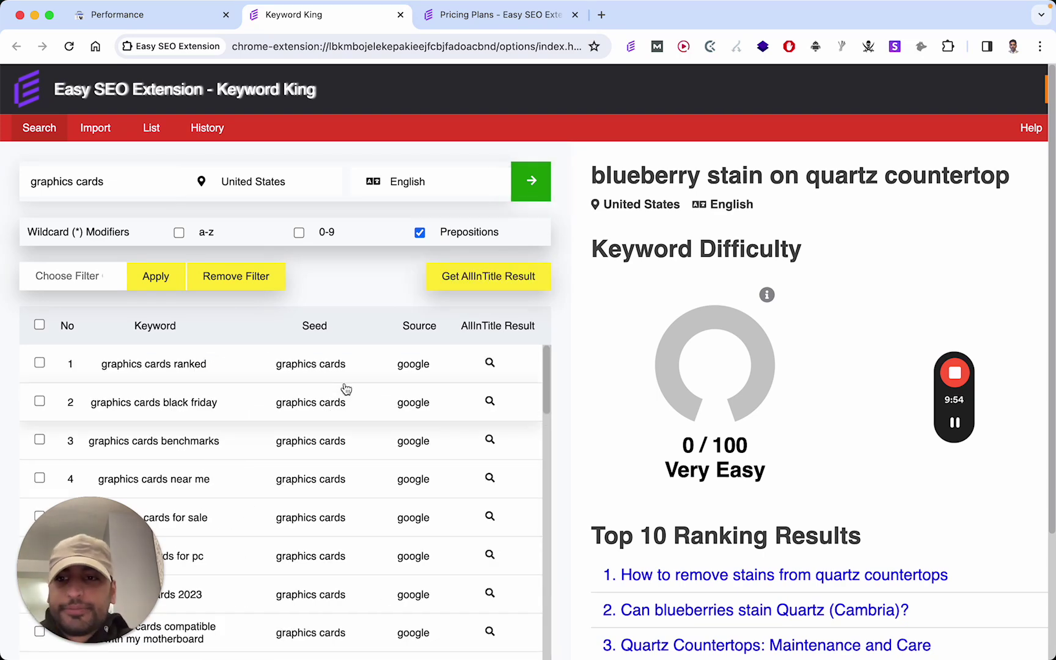
Scroll through the generated preposition ideas such as 'graphics cards under 300'.
{"action": "scroll", "coordinate": [346, 389], "scroll_direction": "down", "scroll_amount": 5}
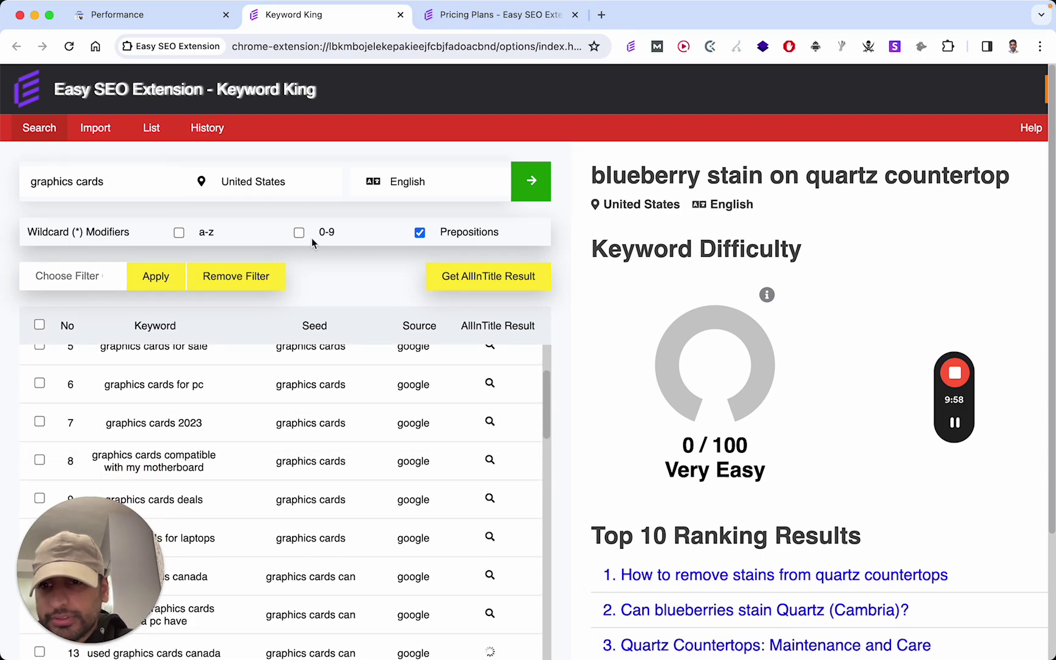
{"action": "scroll", "coordinate": [311, 238], "scroll_direction": "down", "scroll_amount": 5}
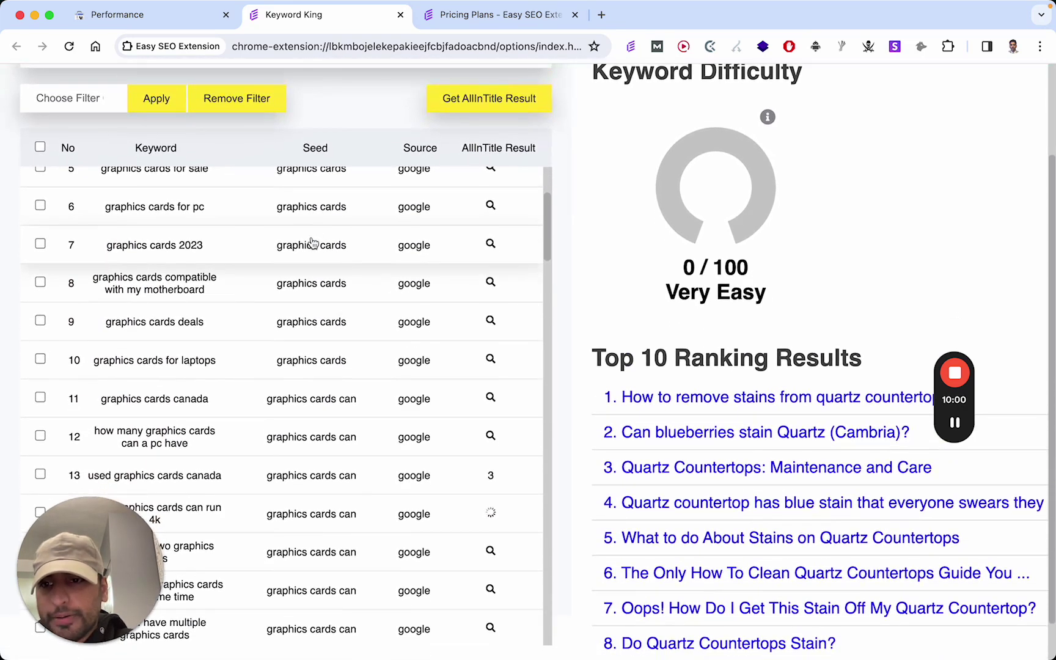
{"action": "scroll", "coordinate": [311, 242], "scroll_direction": "down", "scroll_amount": 15}
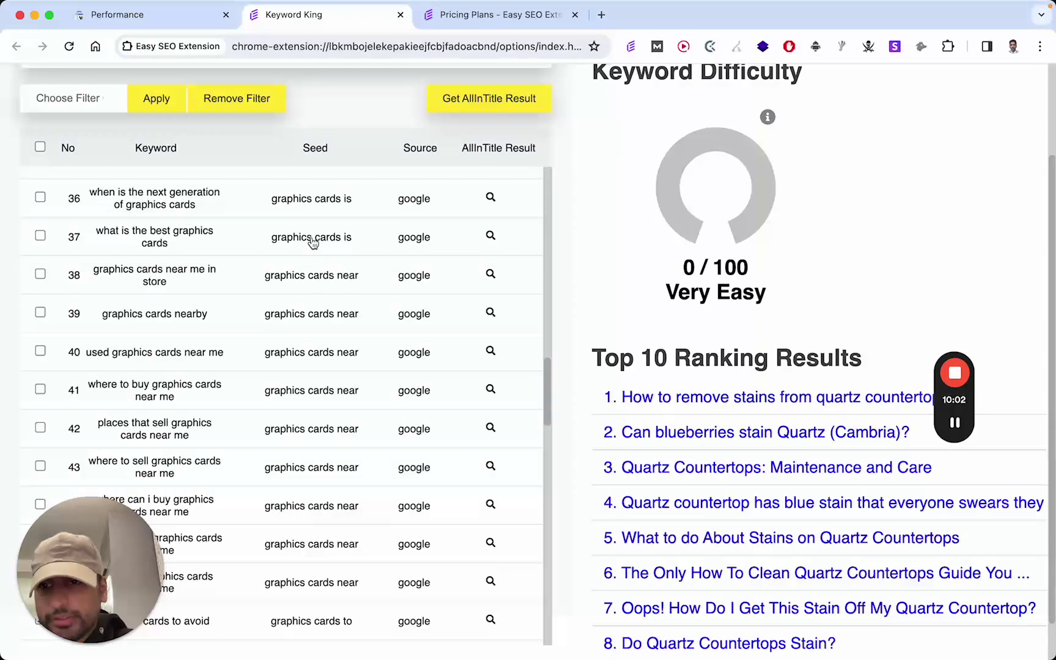
{"action": "scroll", "coordinate": [312, 243], "scroll_direction": "down", "scroll_amount": 10}
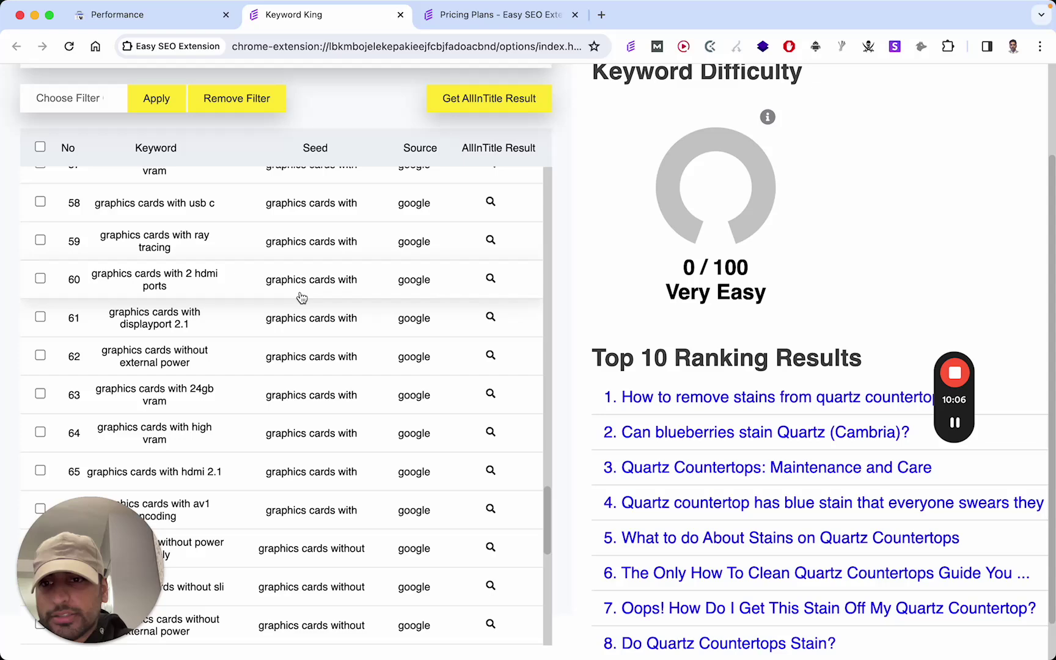
{"action": "scroll", "coordinate": [301, 298], "scroll_direction": "down", "scroll_amount": 5}
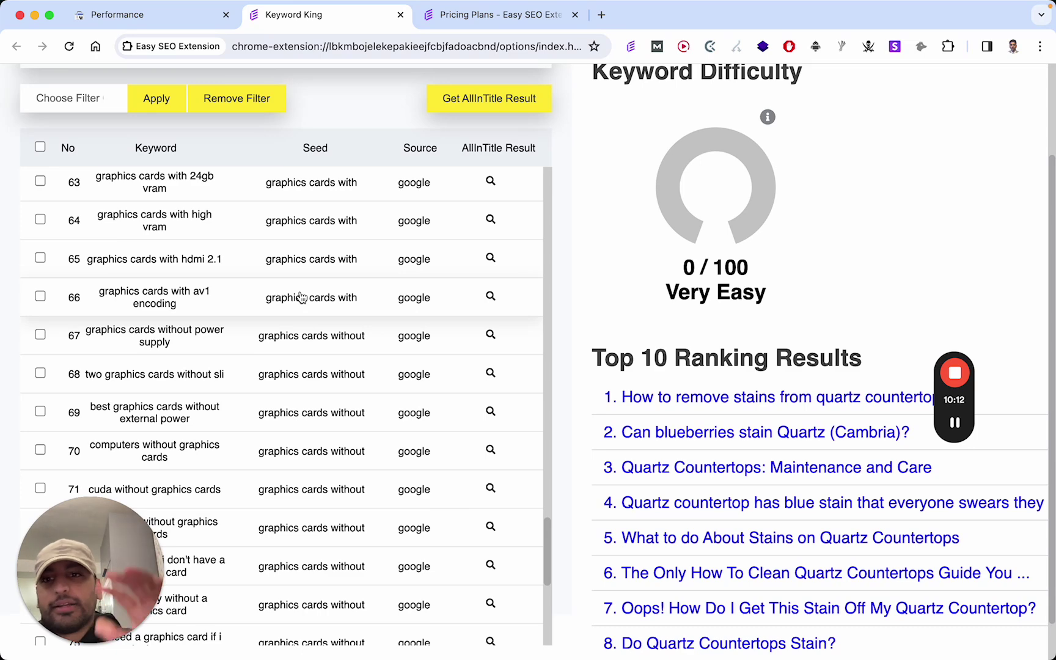
{"action": "scroll", "coordinate": [301, 298], "scroll_direction": "down", "scroll_amount": 10}
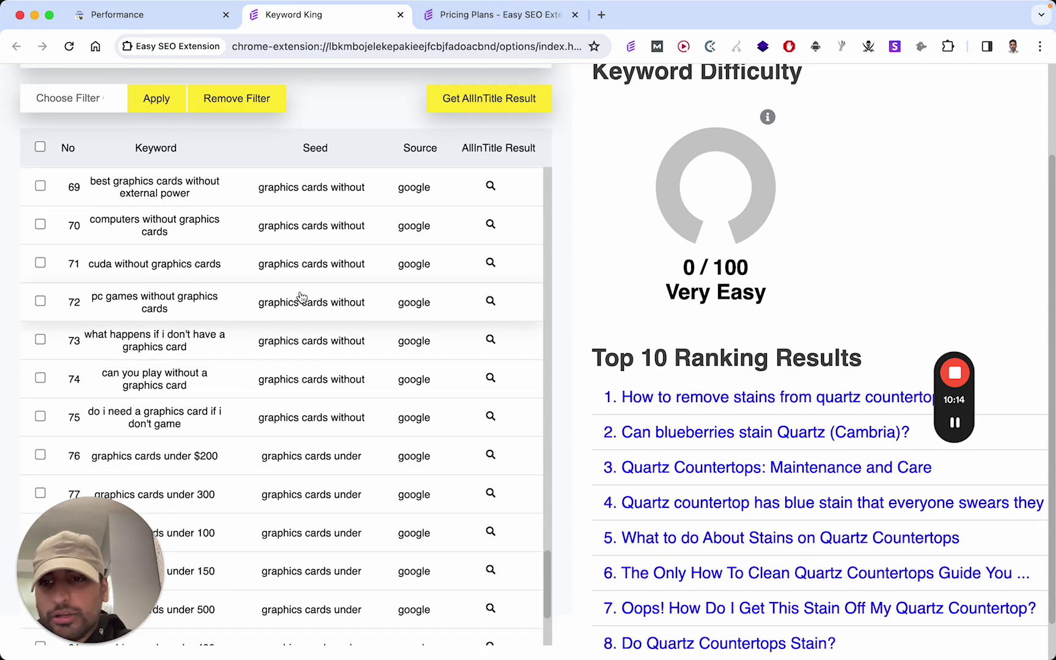
{"action": "scroll", "coordinate": [301, 297], "scroll_direction": "down", "scroll_amount": 1}
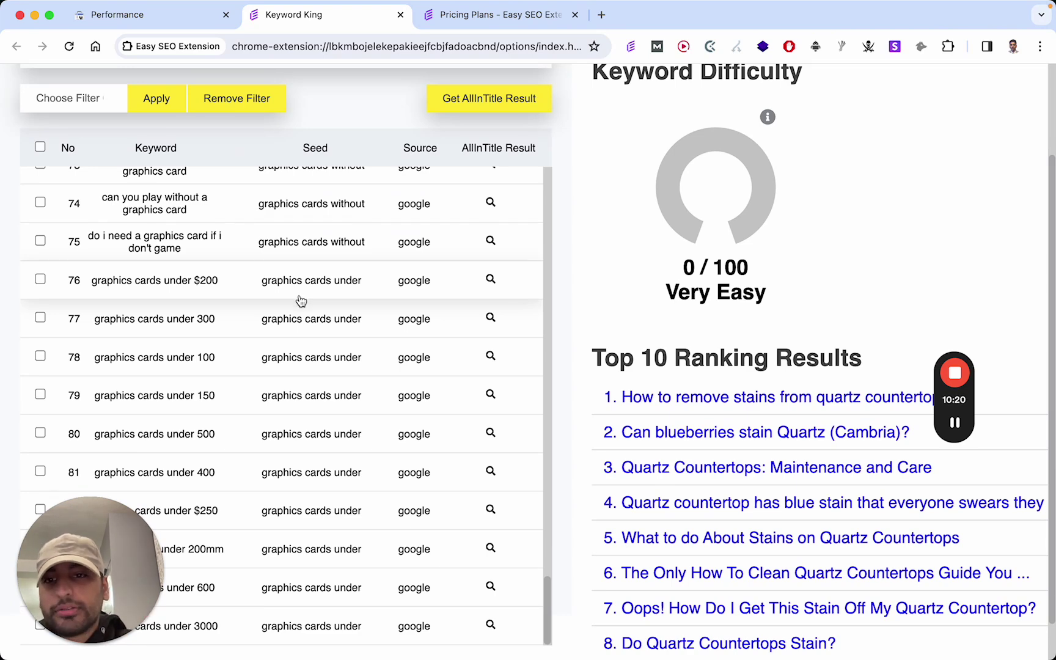
{"action": "scroll", "coordinate": [301, 300], "scroll_direction": "up", "scroll_amount": 15}
{"action": "scroll", "coordinate": [377, 104], "scroll_direction": "up", "scroll_amount": 5}
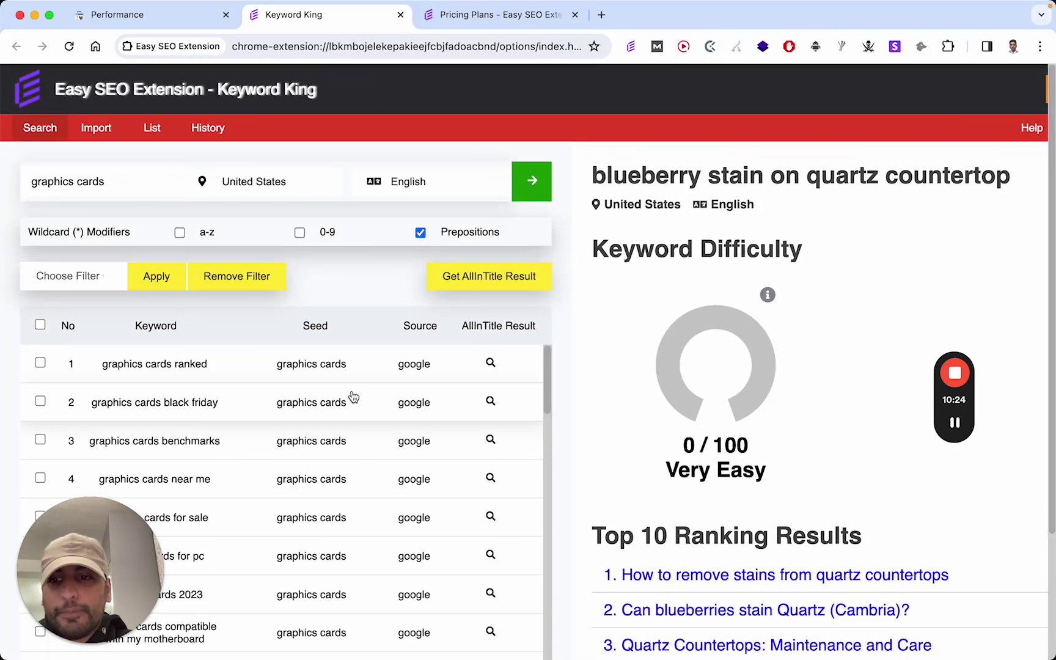
{"action": "scroll", "coordinate": [353, 397], "scroll_direction": "down", "scroll_amount": 5}
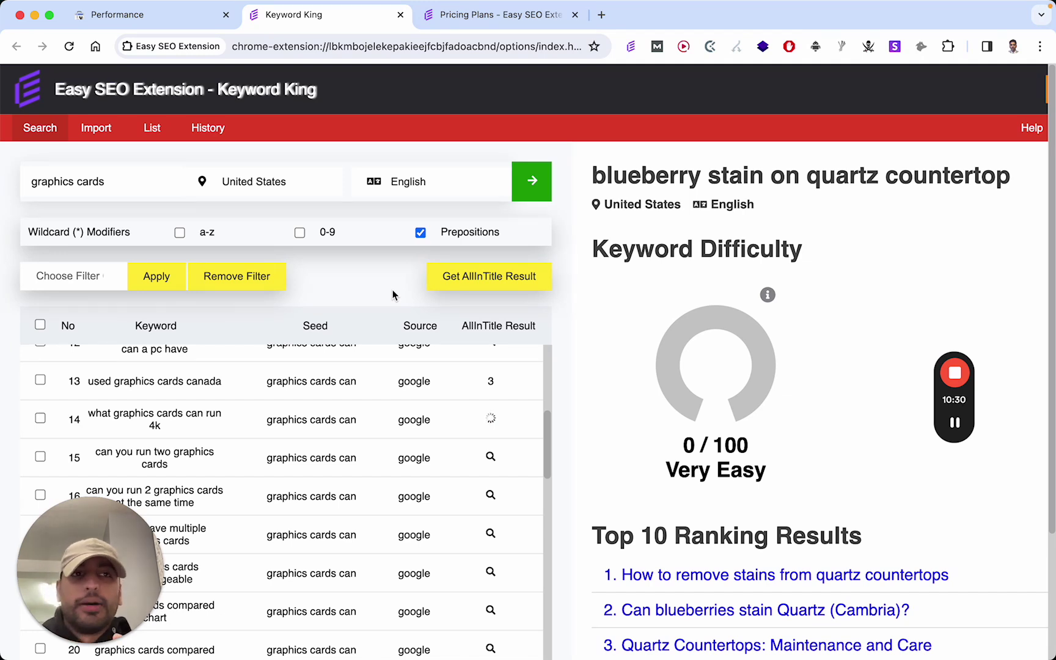
{"action": "triple_click", "coordinate": [110, 191]}
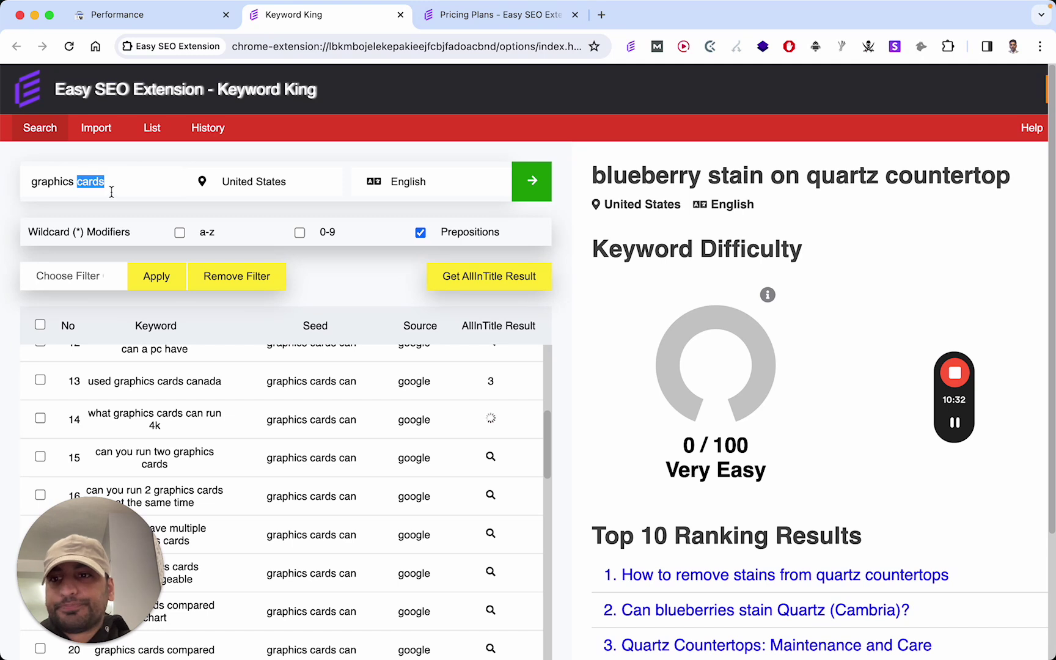
{"action": "left_click", "coordinate": [115, 191]}
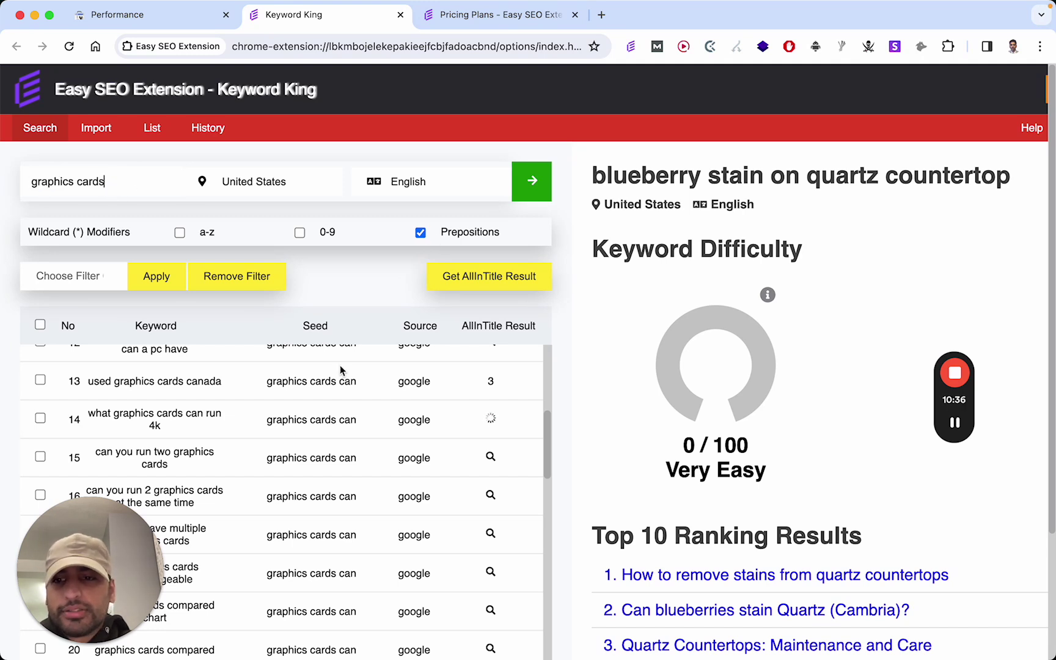
{"action": "scroll", "coordinate": [282, 457], "scroll_direction": "down", "scroll_amount": 10}
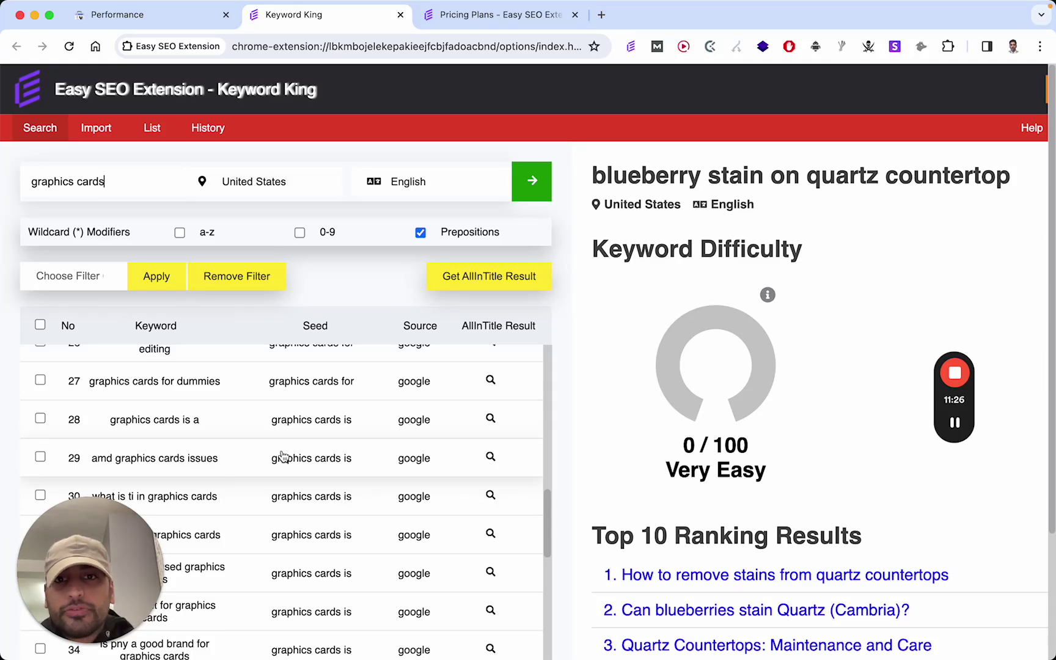
In a new tab, go to the Zukais Digital site at zukais.co.uk.
{"action": "left_click", "coordinate": [604, 27]}
{"action": "type", "text": "zuka\\"}
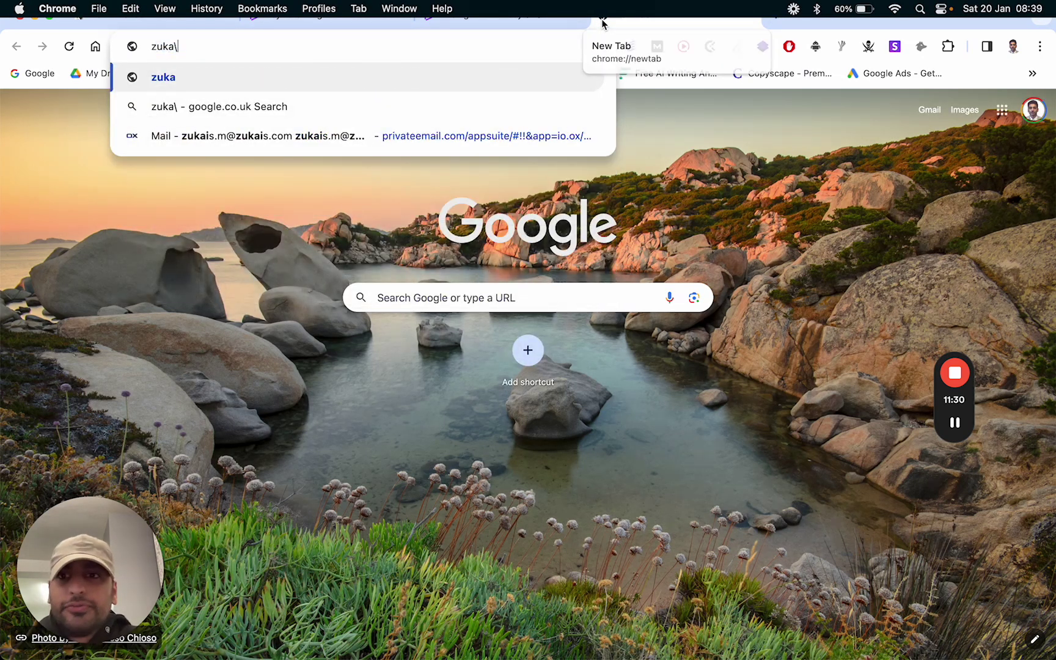
{"action": "key", "text": "BackSpace"}
{"action": "type", "text": "is"}
{"action": "key", "text": "Return"}
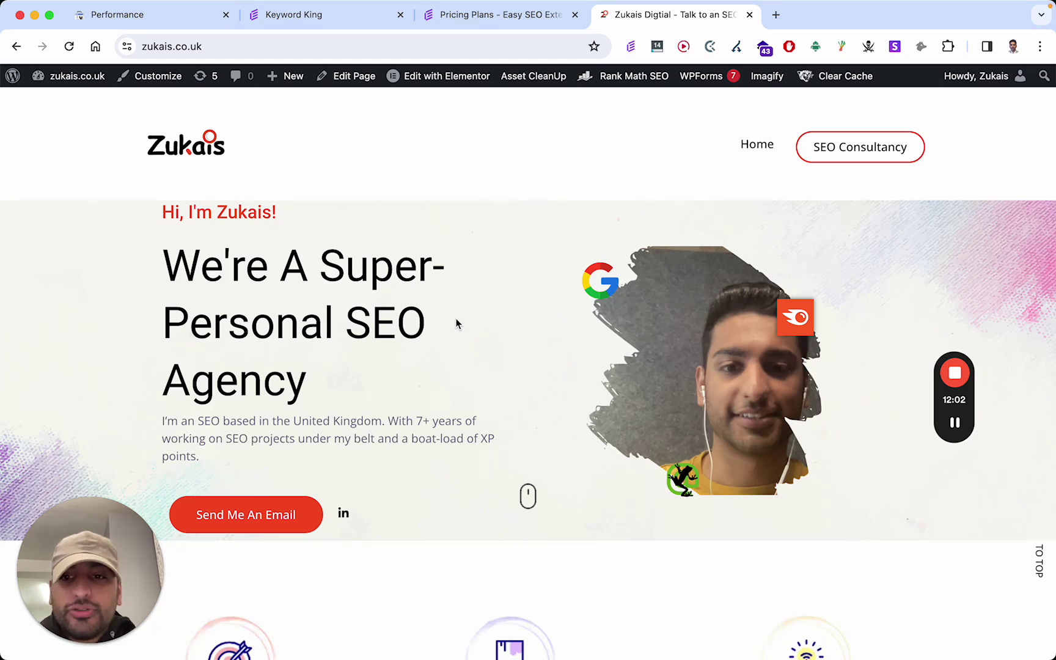
Use Book A Consultation on the SEO Consulting card to reach the contact form.
{"action": "scroll", "coordinate": [456, 323], "scroll_direction": "down", "scroll_amount": 20}
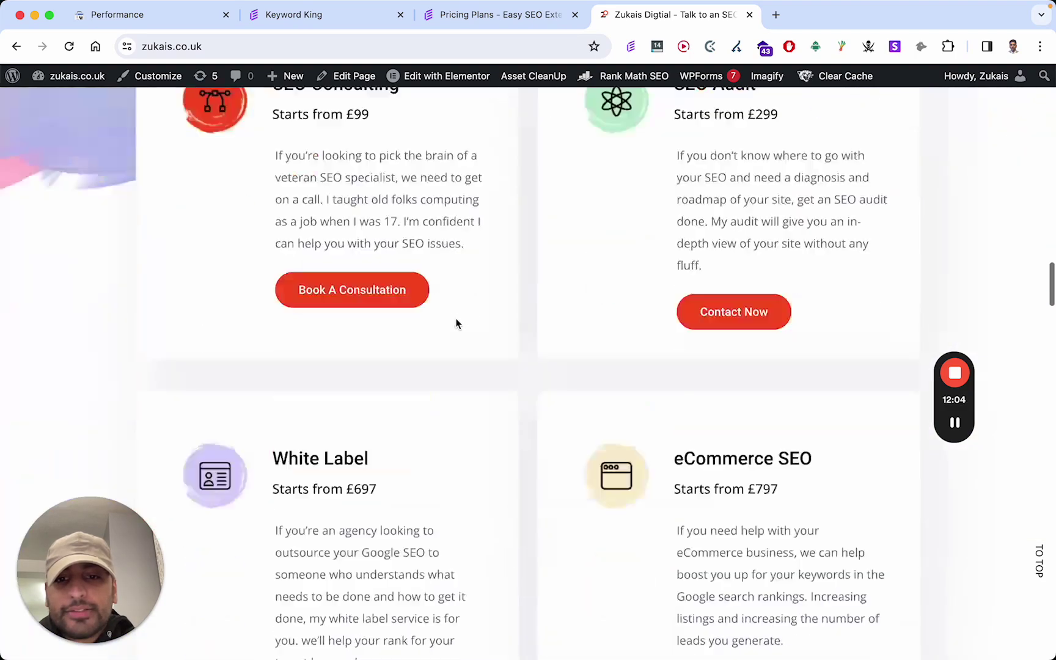
{"action": "scroll", "coordinate": [455, 319], "scroll_direction": "up", "scroll_amount": 3}
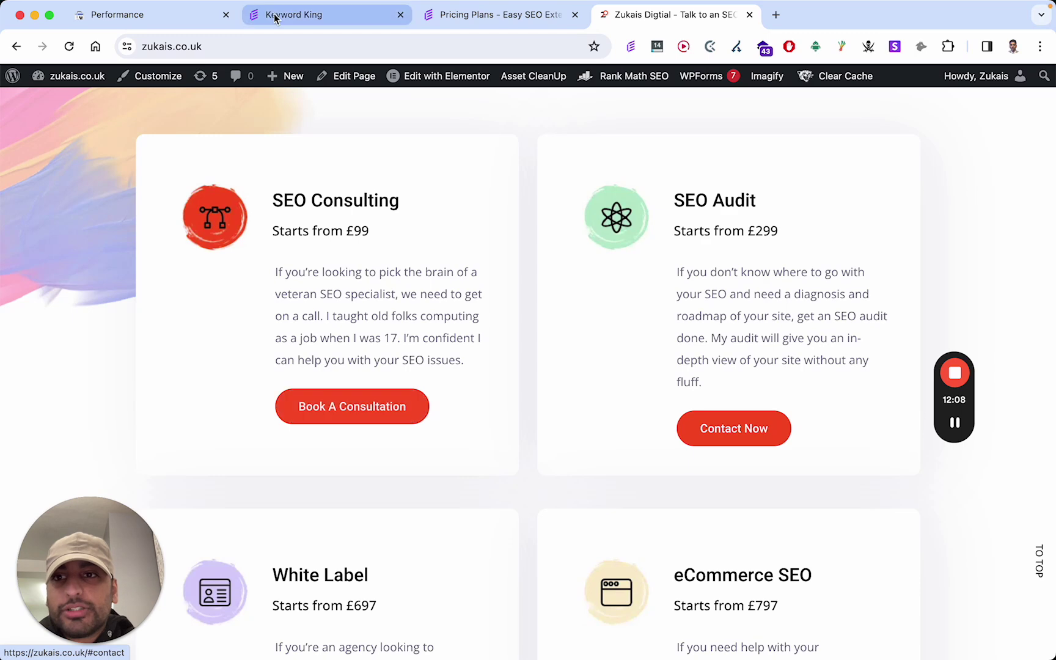
{"action": "left_click", "coordinate": [356, 410]}
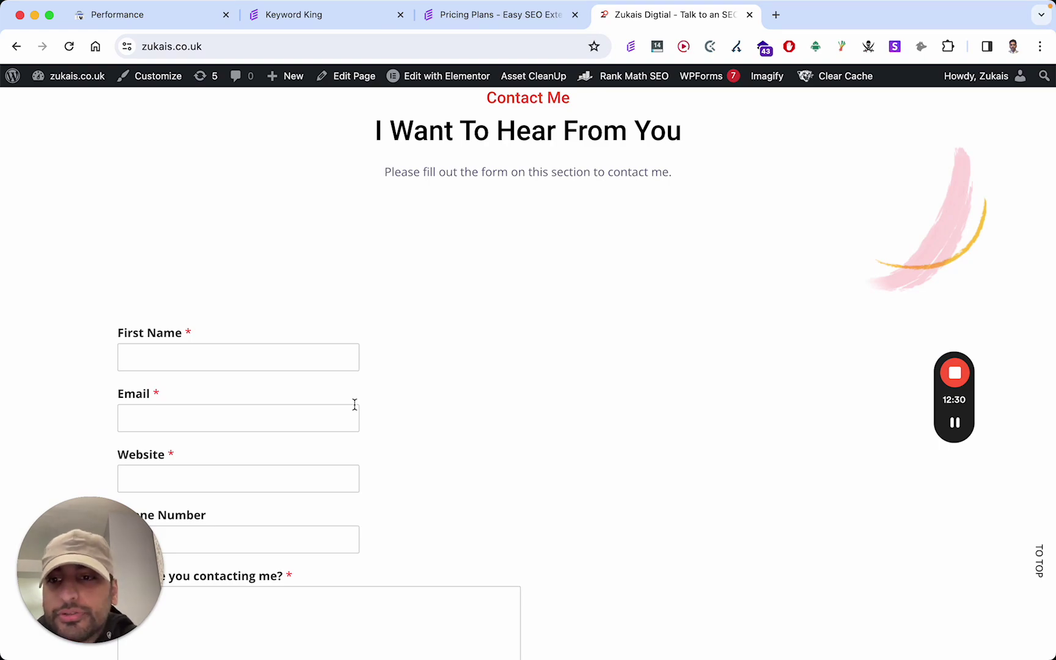
{"action": "scroll", "coordinate": [354, 404], "scroll_direction": "up", "scroll_amount": 20}
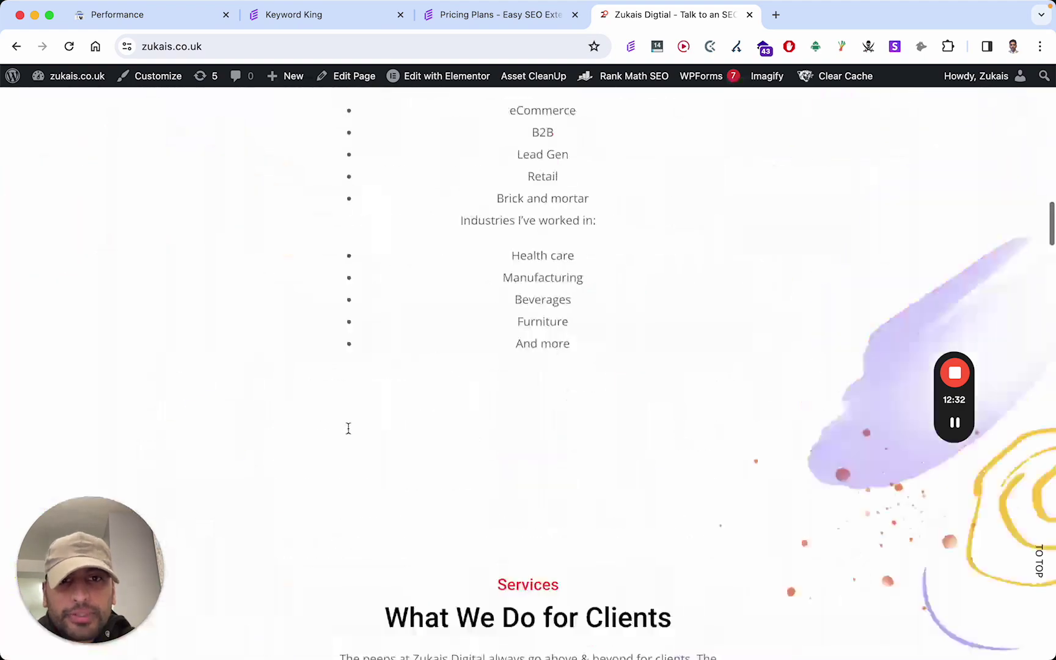
{"action": "scroll", "coordinate": [349, 433], "scroll_direction": "down", "scroll_amount": 20}
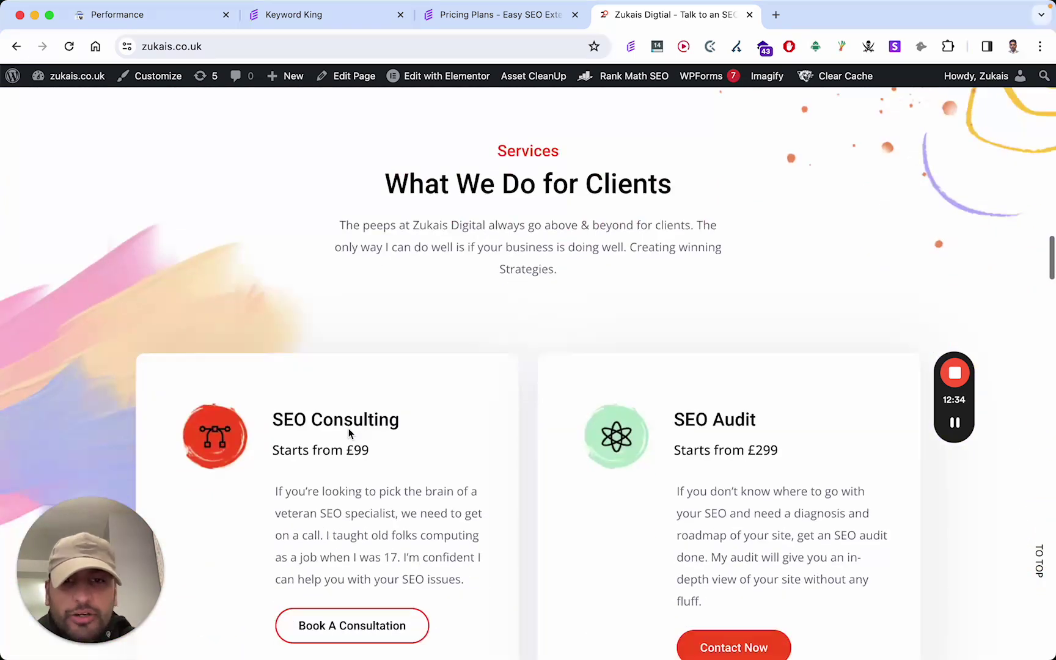
{"action": "scroll", "coordinate": [348, 428], "scroll_direction": "down", "scroll_amount": 1}
{"action": "scroll", "coordinate": [348, 428], "scroll_direction": "up", "scroll_amount": 2}
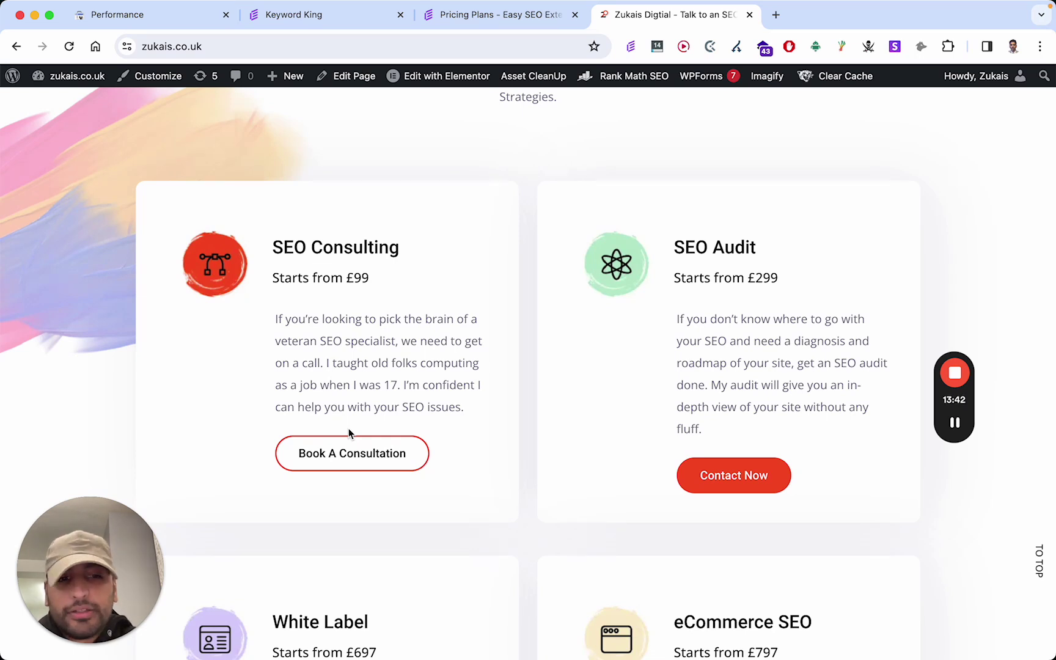
{"action": "mouse_move", "coordinate": [611, 657]}
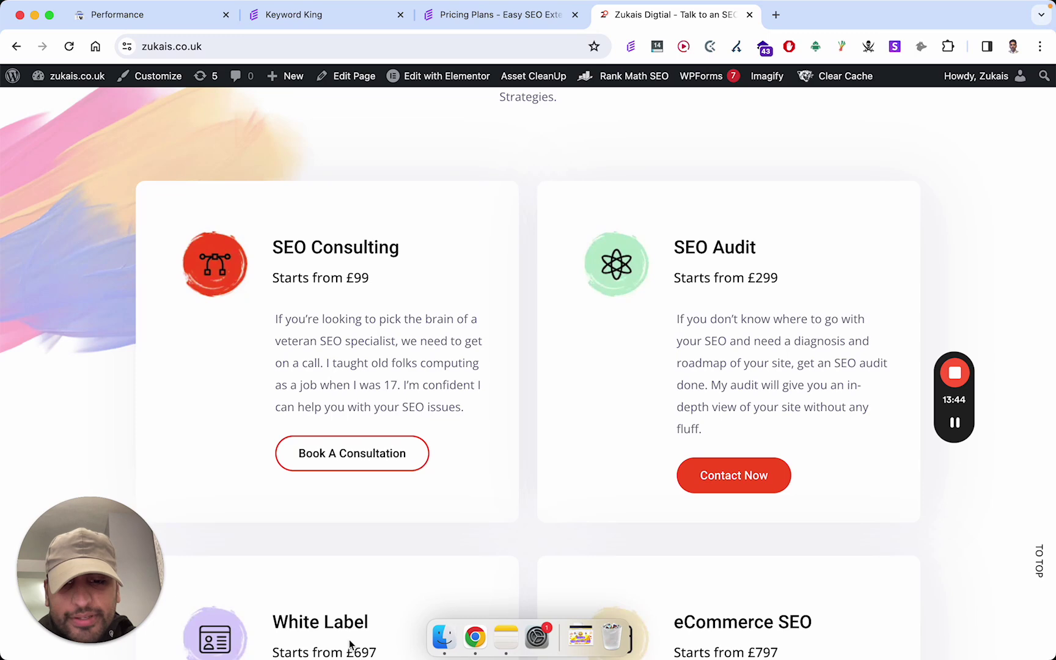
Switch to the best Mattresses Chrome window and scroll the Keyword Research document's intro.
{"action": "right_click", "coordinate": [476, 643]}
{"action": "left_click", "coordinate": [522, 398]}
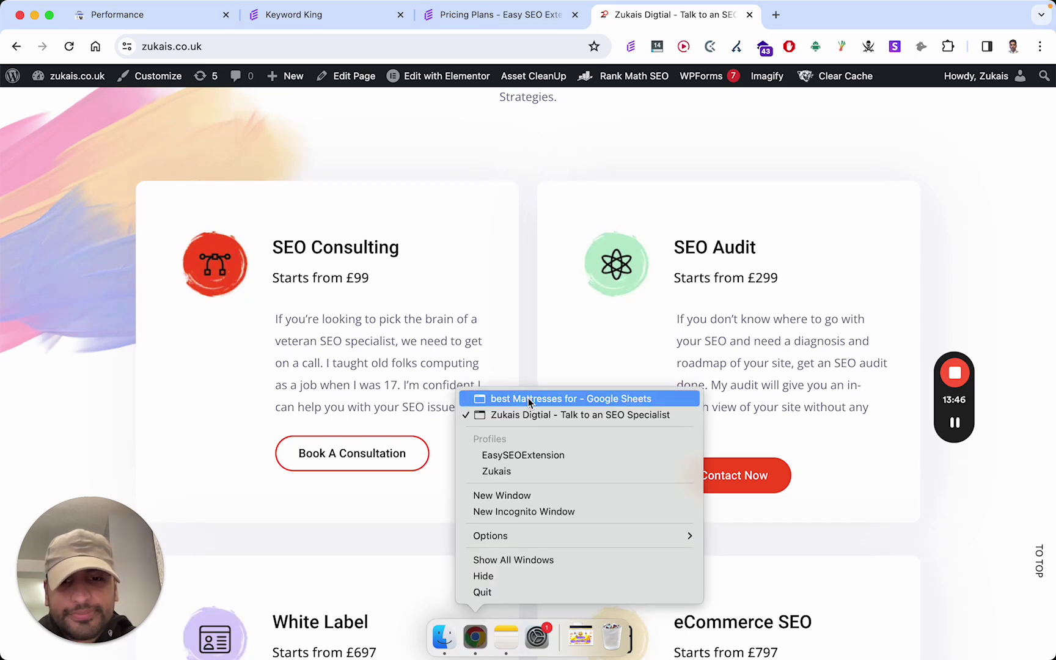
{"action": "left_click", "coordinate": [419, 16]}
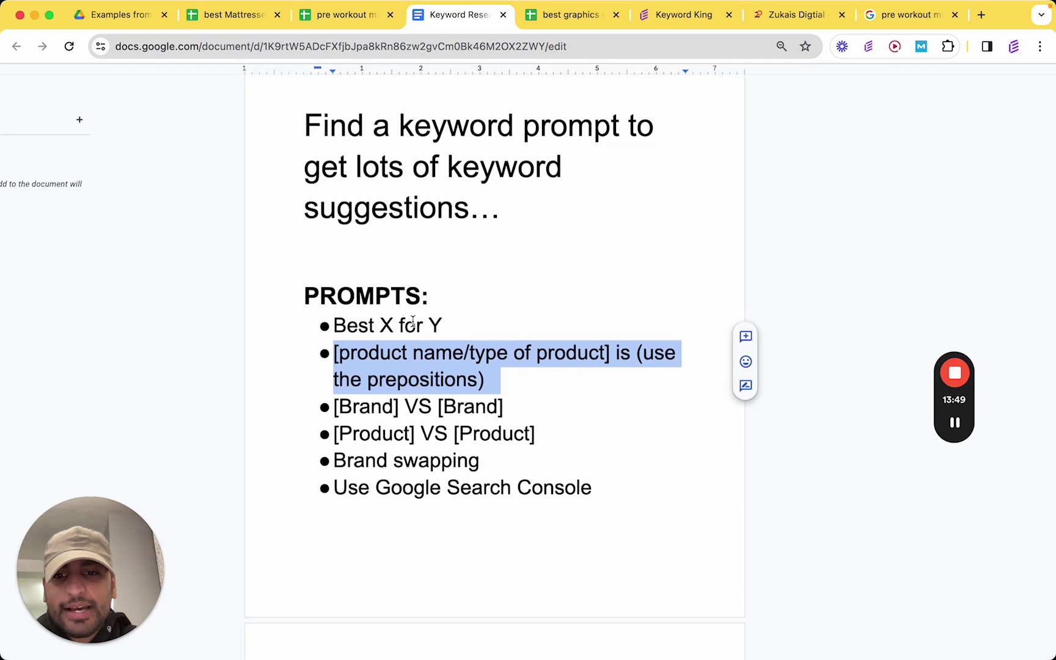
{"action": "scroll", "coordinate": [412, 322], "scroll_direction": "down", "scroll_amount": 5}
{"action": "scroll", "coordinate": [413, 321], "scroll_direction": "down", "scroll_amount": 4}
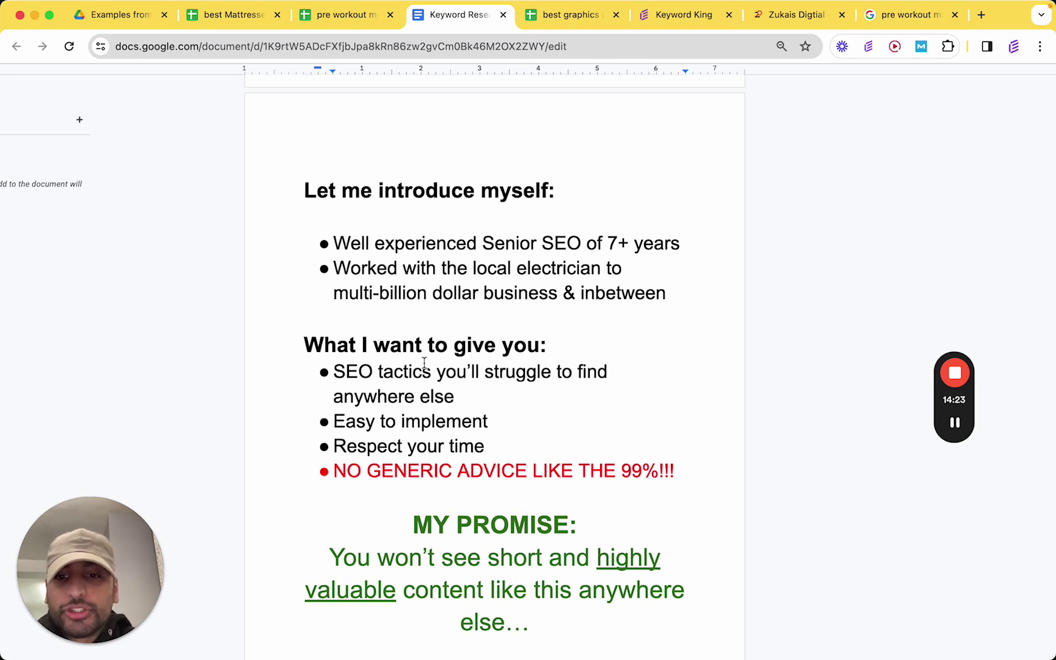
{"action": "scroll", "coordinate": [424, 363], "scroll_direction": "up", "scroll_amount": 20}
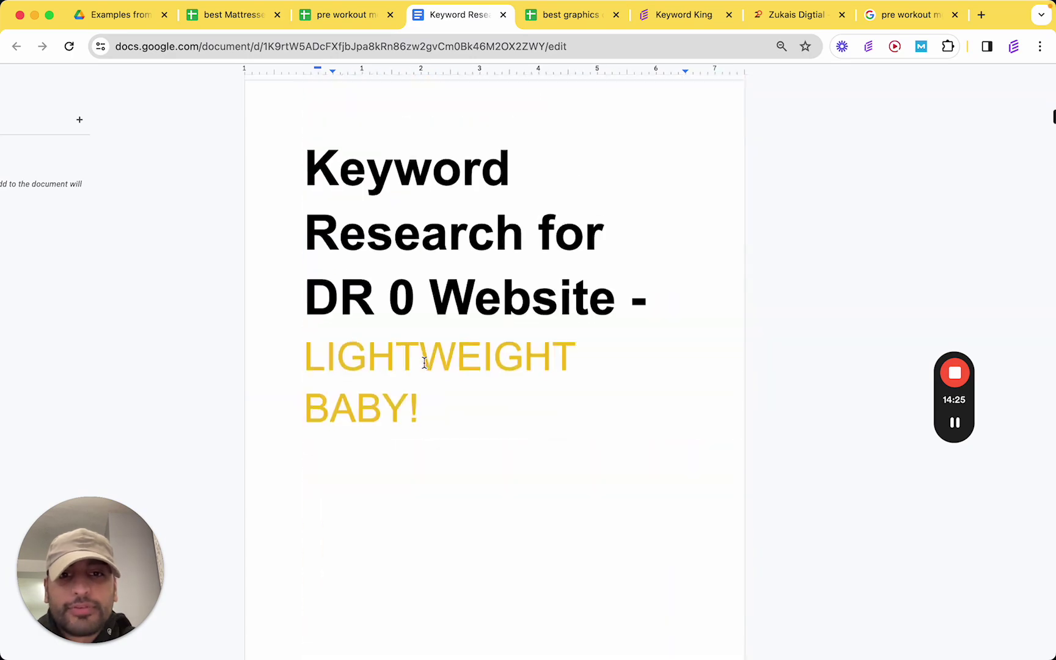
{"action": "scroll", "coordinate": [424, 363], "scroll_direction": "down", "scroll_amount": 20}
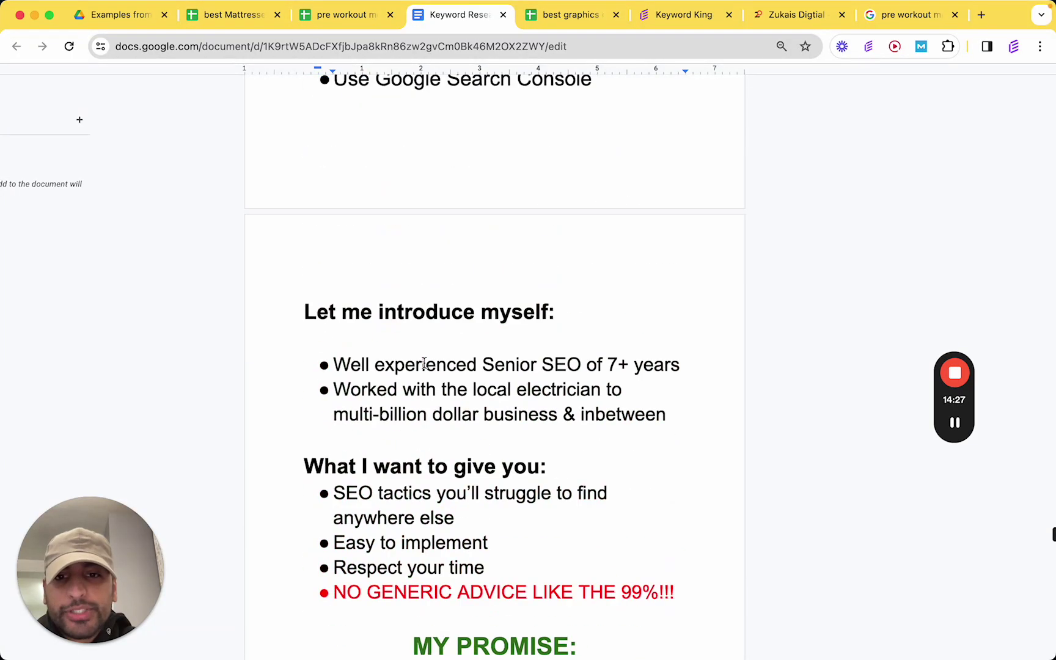
{"action": "scroll", "coordinate": [424, 363], "scroll_direction": "down", "scroll_amount": 1}
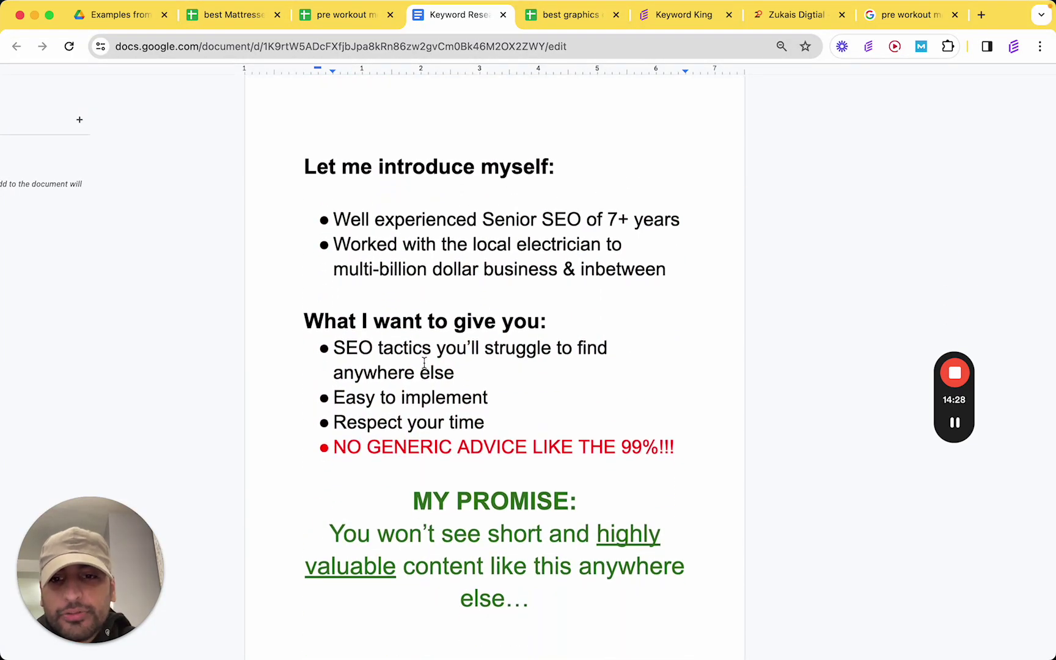
{"action": "triple_click", "coordinate": [489, 391]}
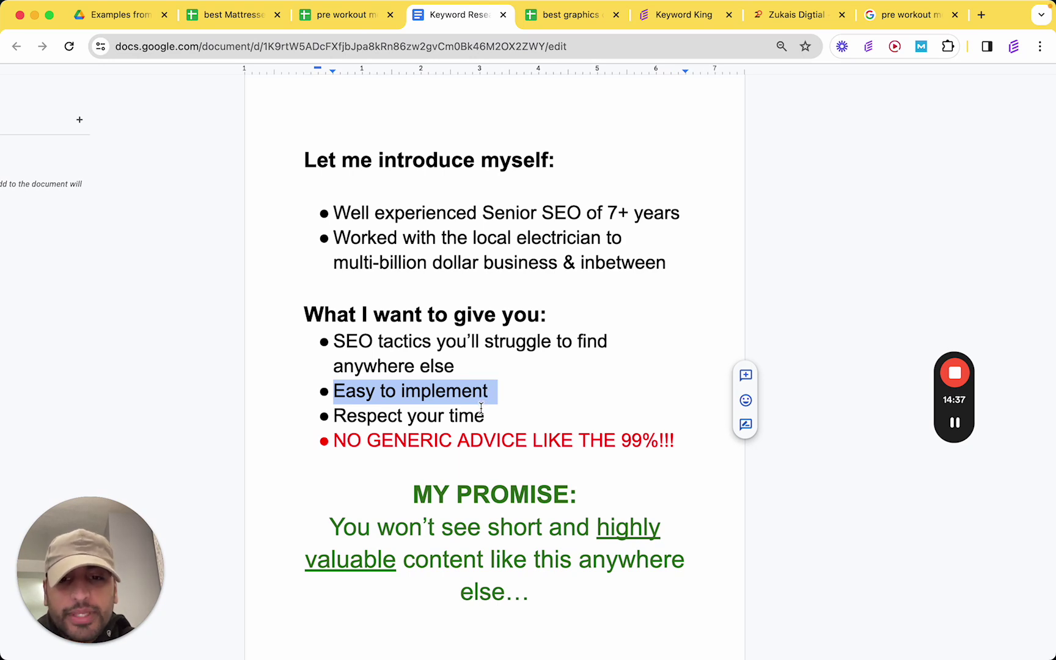
{"action": "triple_click", "coordinate": [477, 413]}
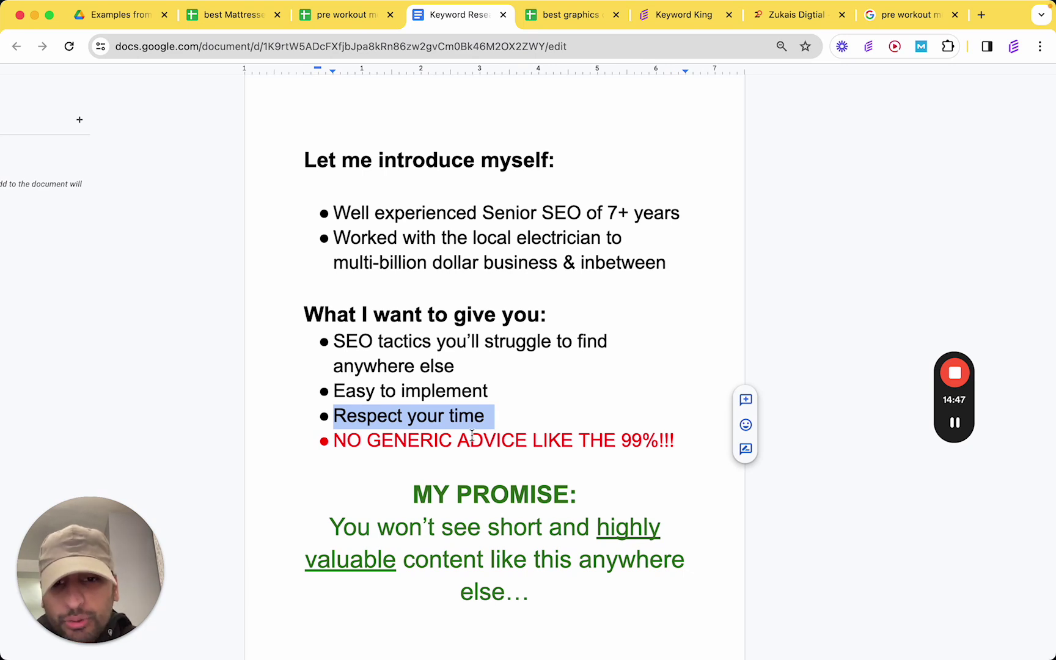
{"action": "triple_click", "coordinate": [472, 434]}
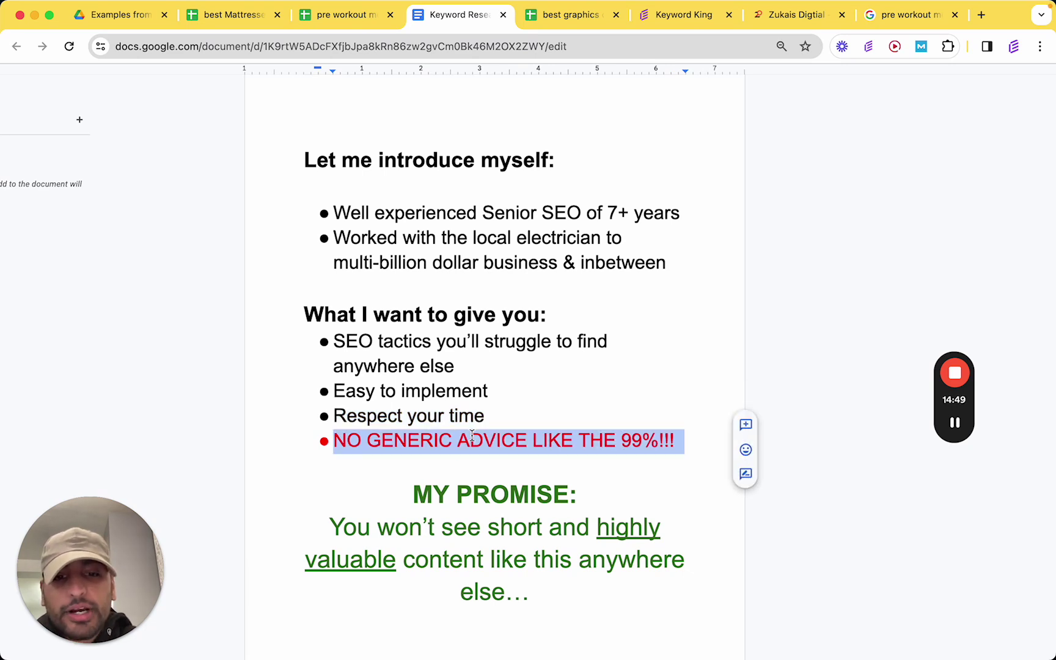